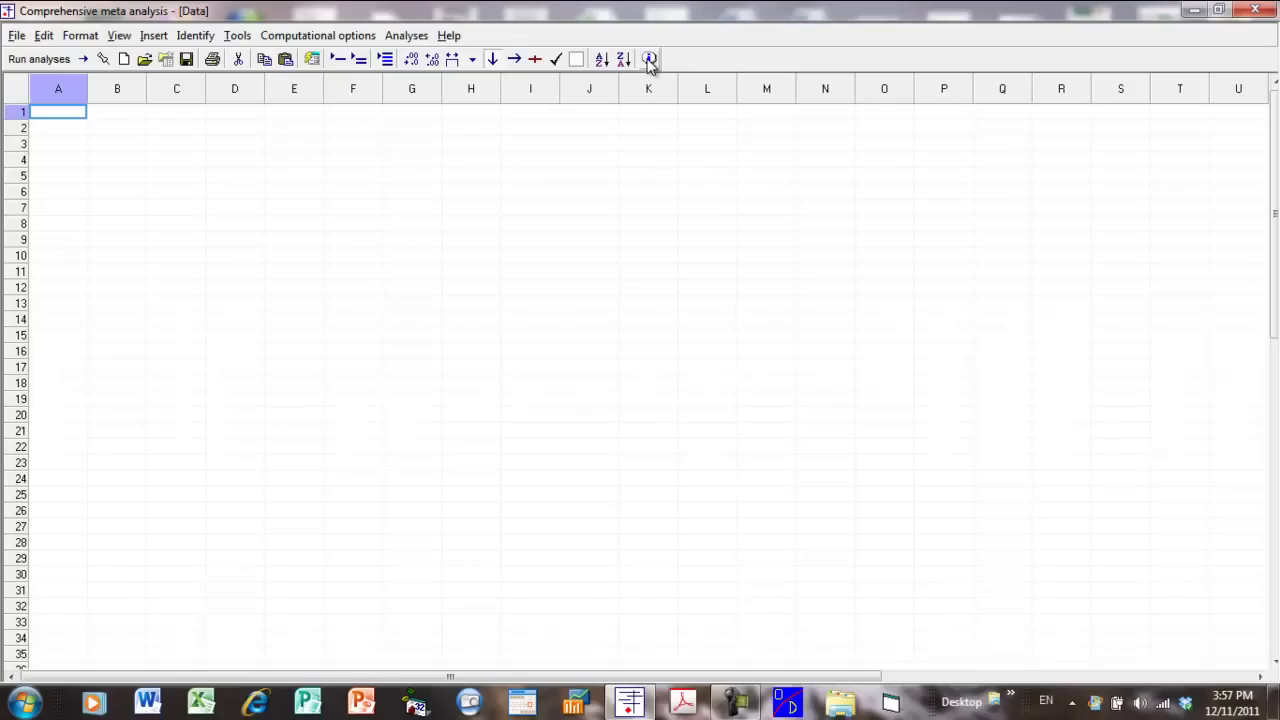
Step: View the welcome page of the data entry tutorial and close it
click(649, 61)
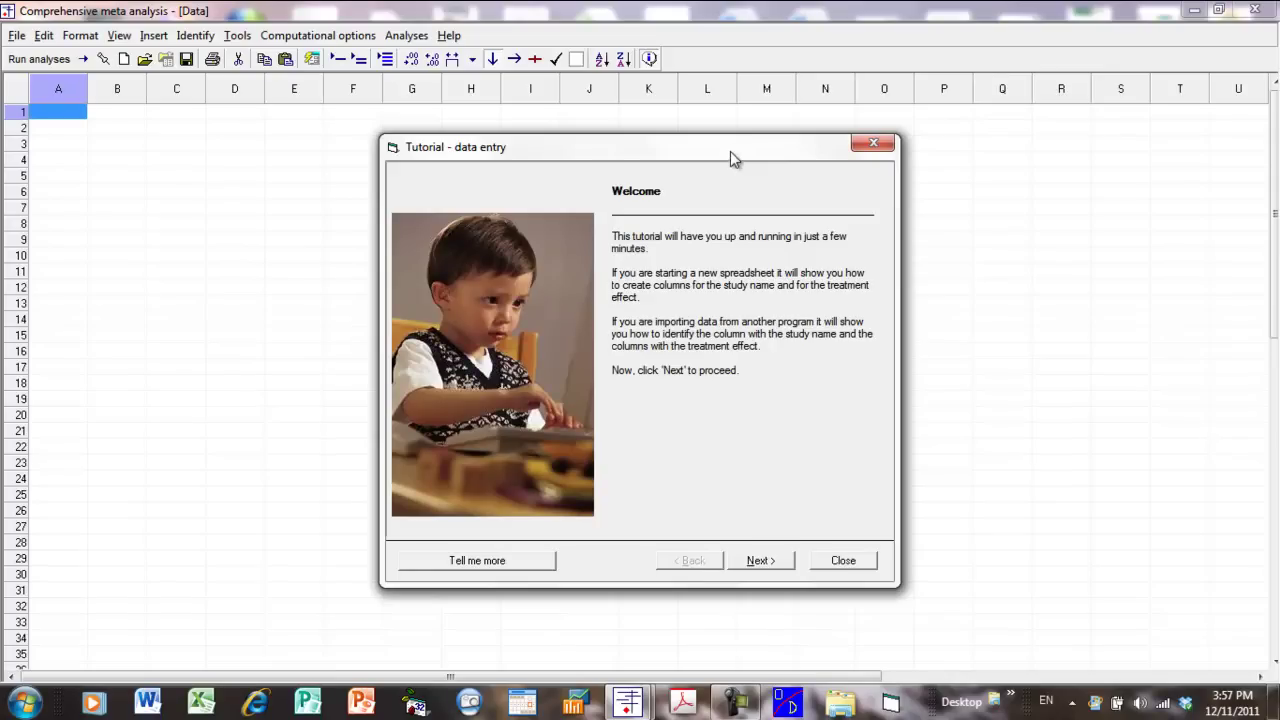
click(874, 147)
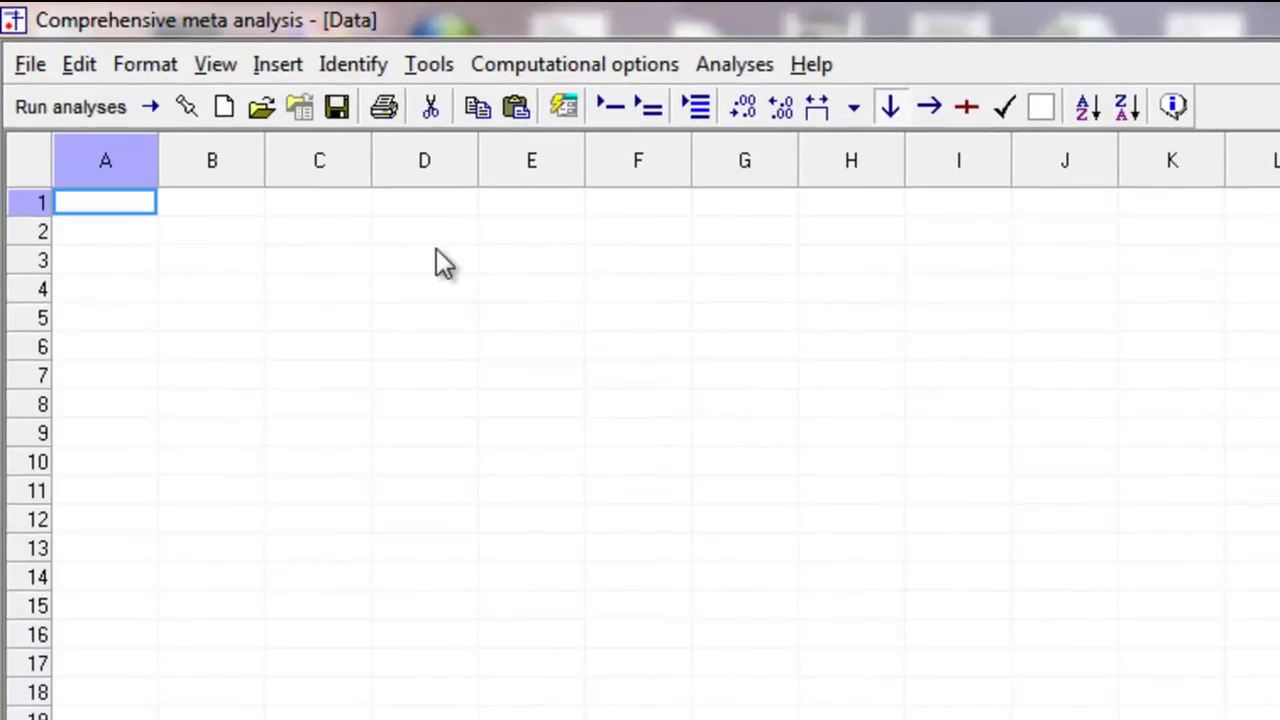
Step: Insert a column for study names and enter the first study's author surname and the year 2000 in row 1
click(285, 67)
mouse_move(340, 100)
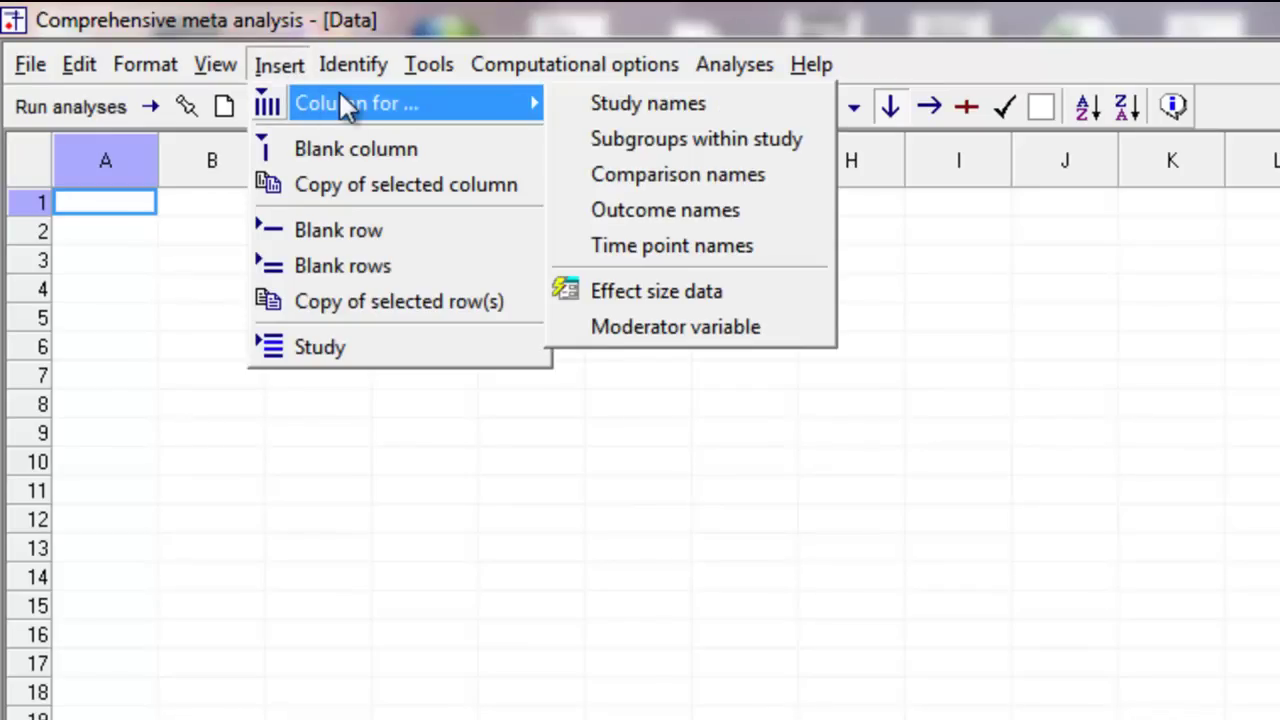
click(631, 101)
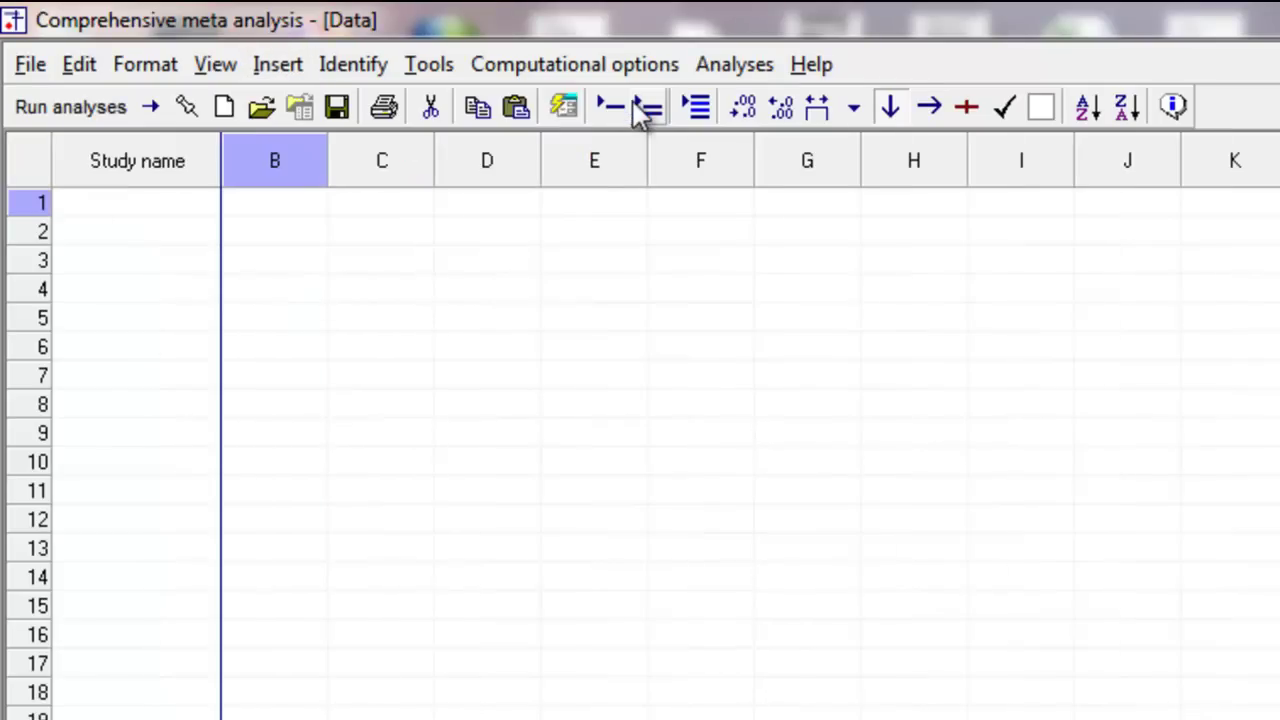
click(164, 213)
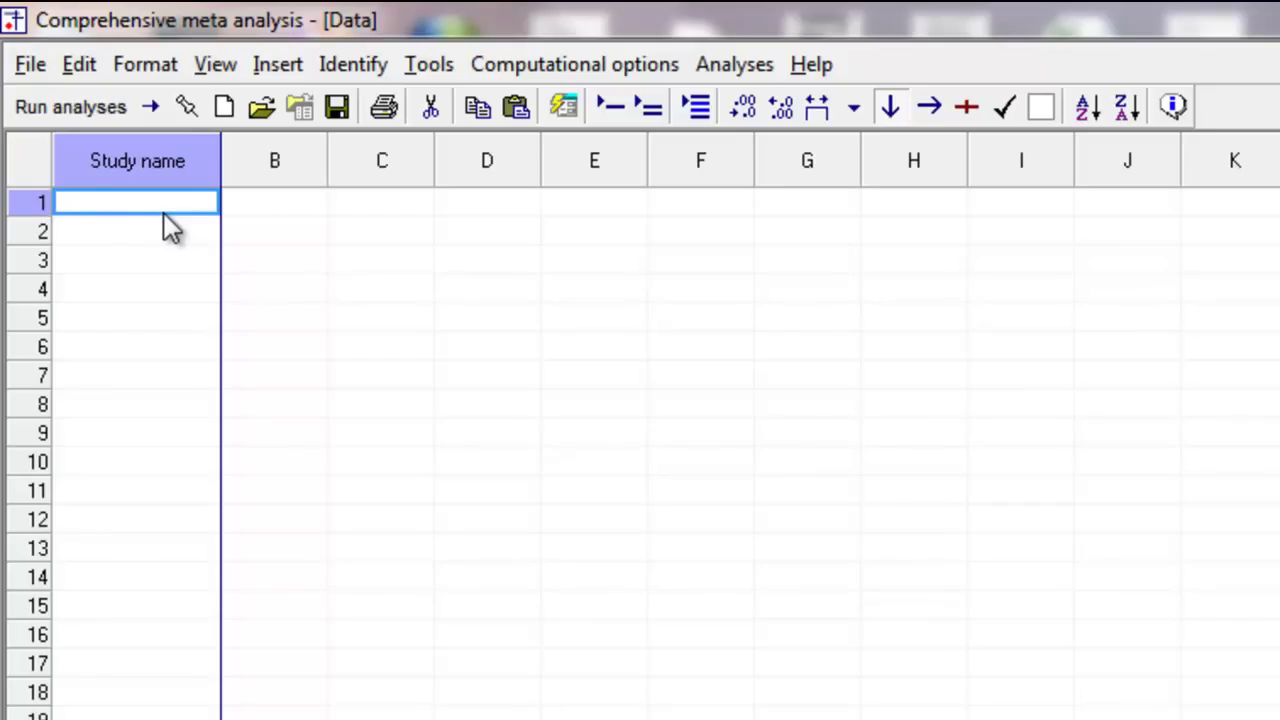
text(C)
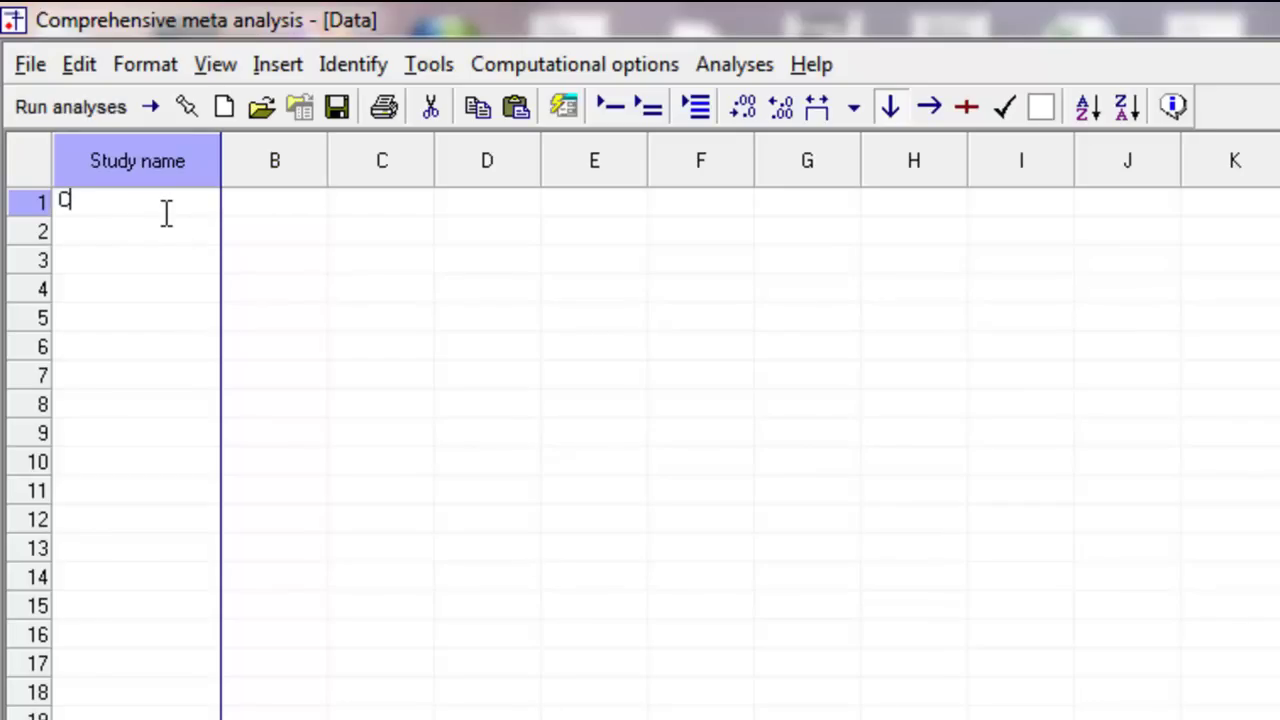
text(ooper, 2000)
Step: Insert effect size columns for a two-group comparison: continuous means, unmatched groups, post data only, with mean, SD and sample size in each group
click(313, 210)
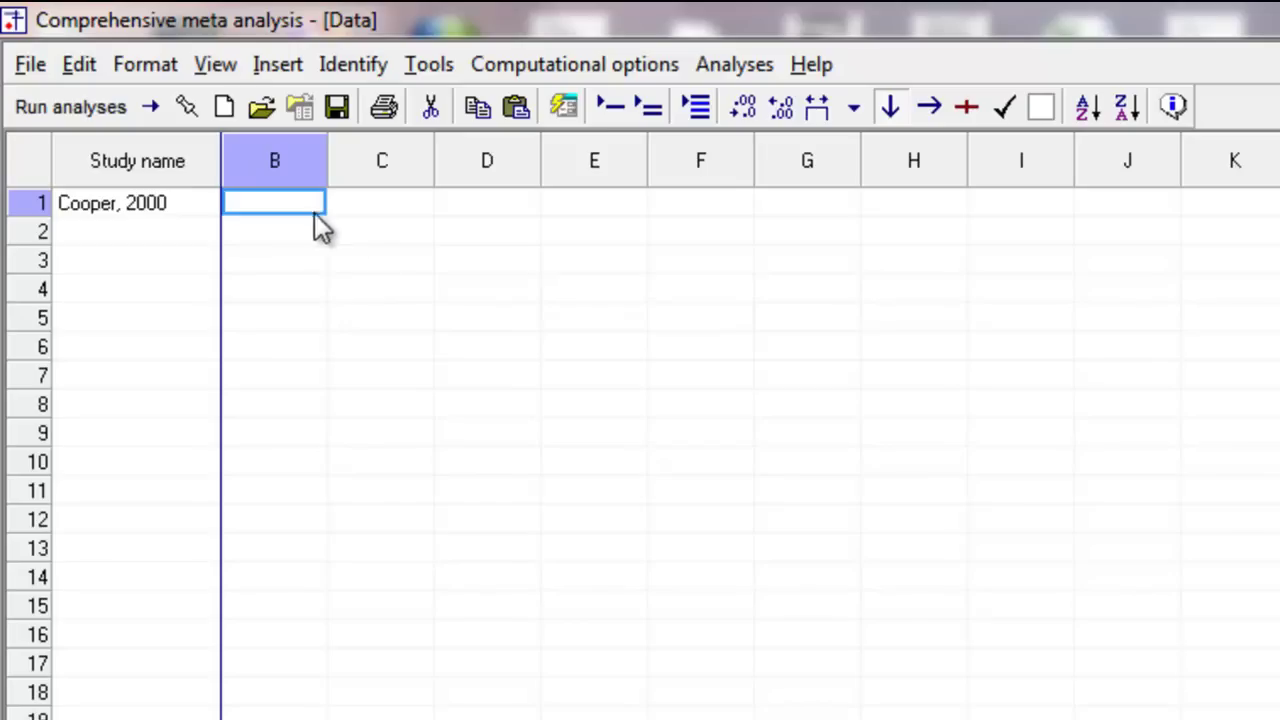
click(272, 66)
mouse_move(283, 105)
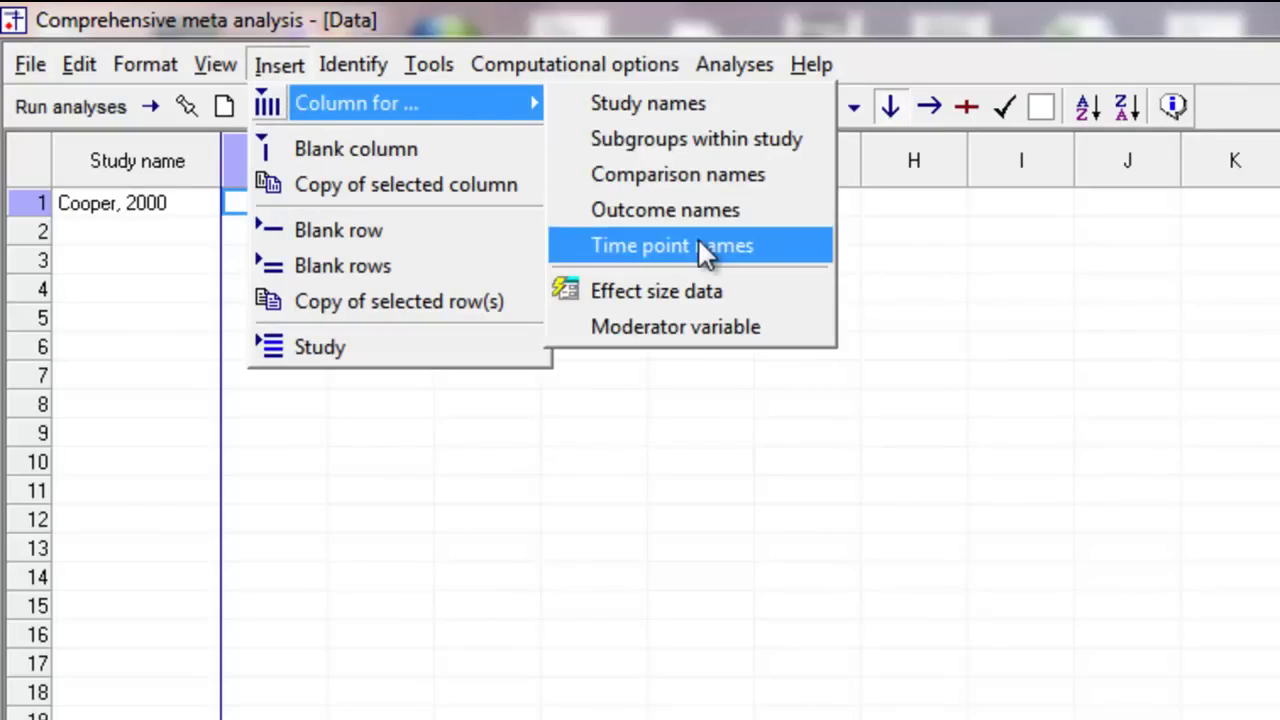
click(733, 290)
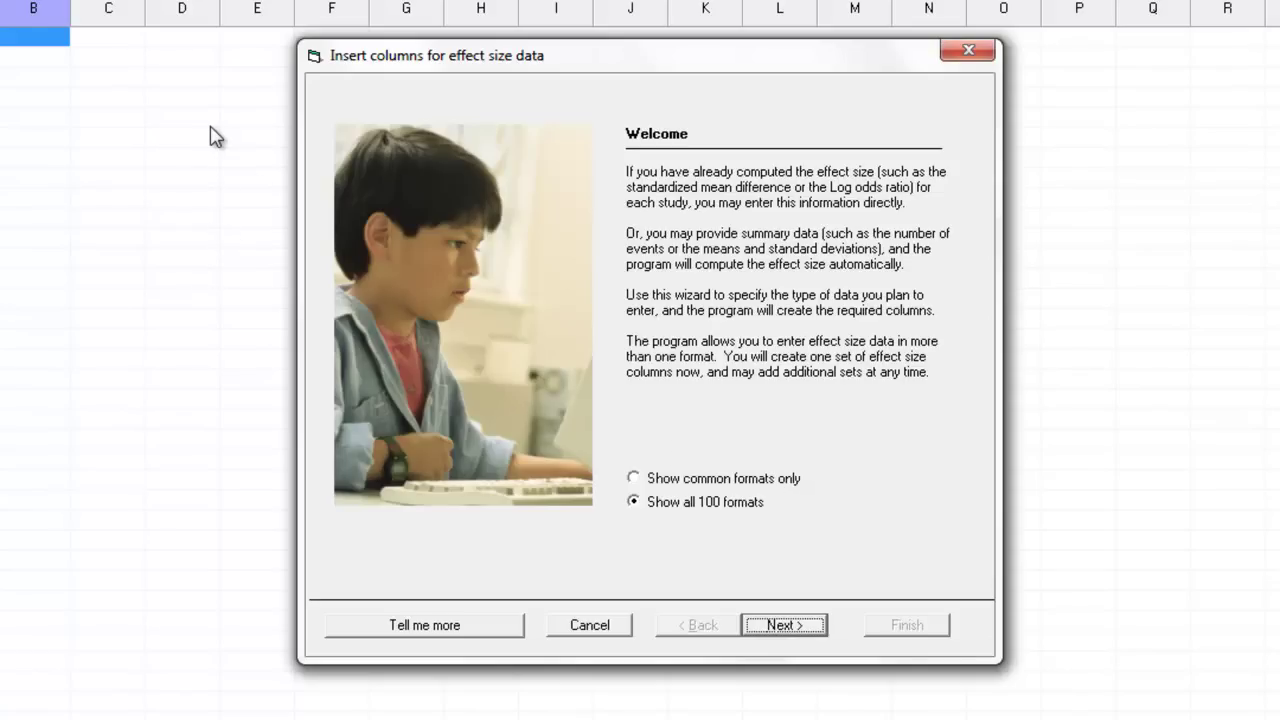
click(784, 625)
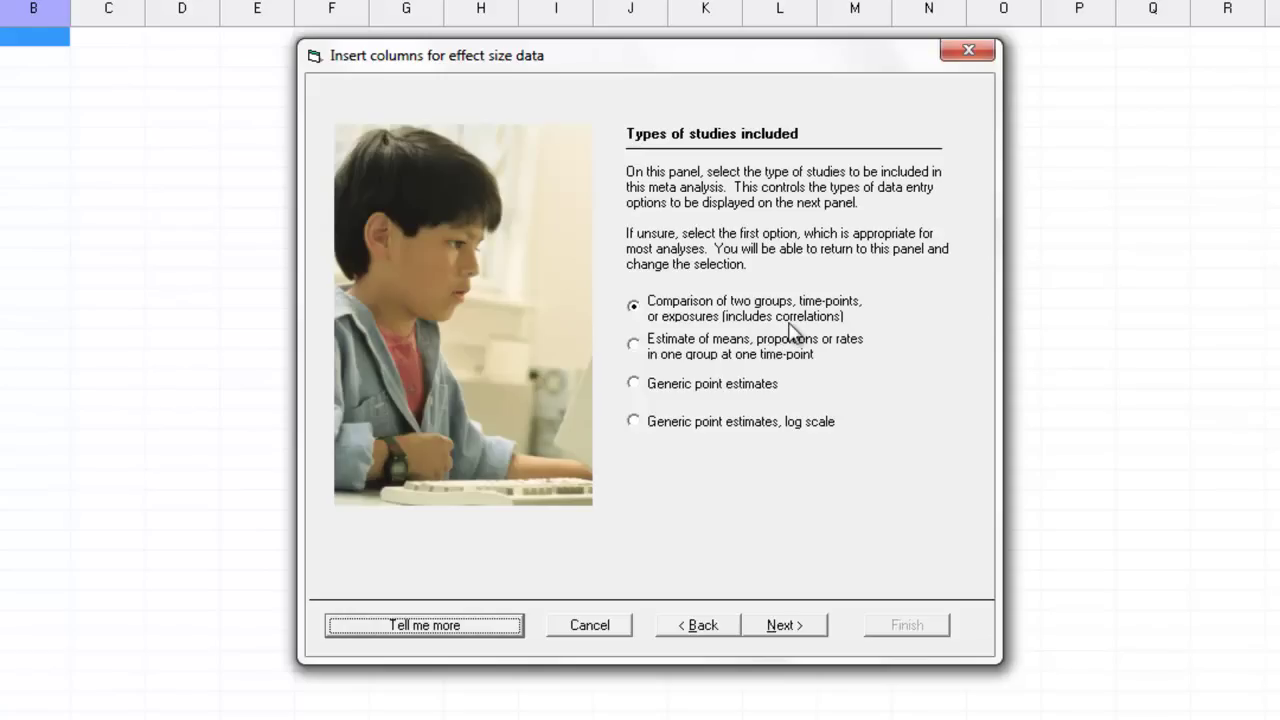
click(797, 625)
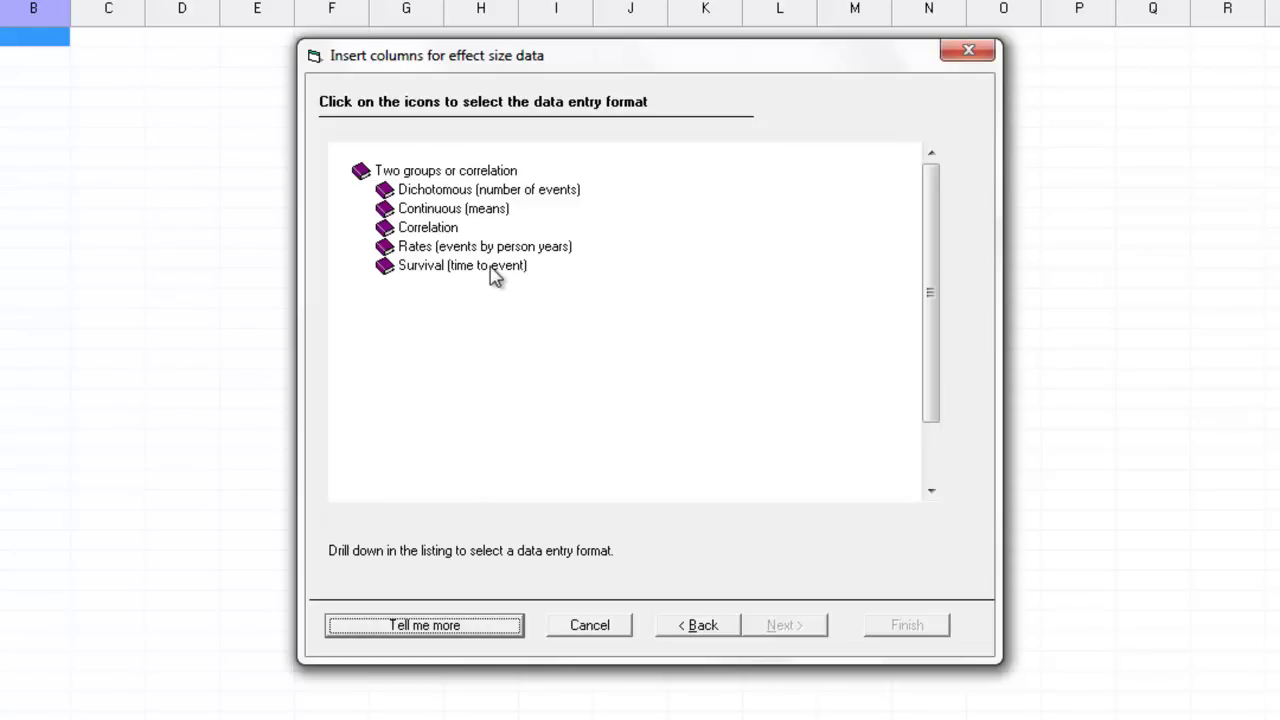
click(440, 212)
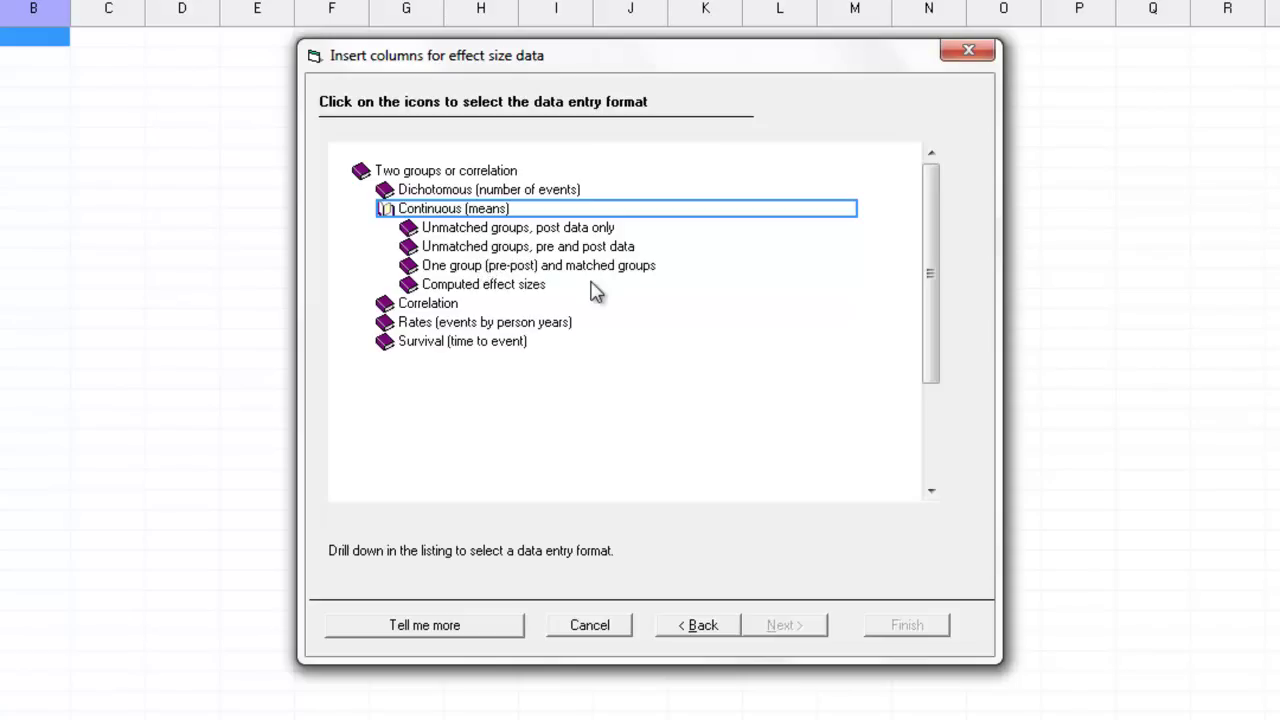
click(463, 231)
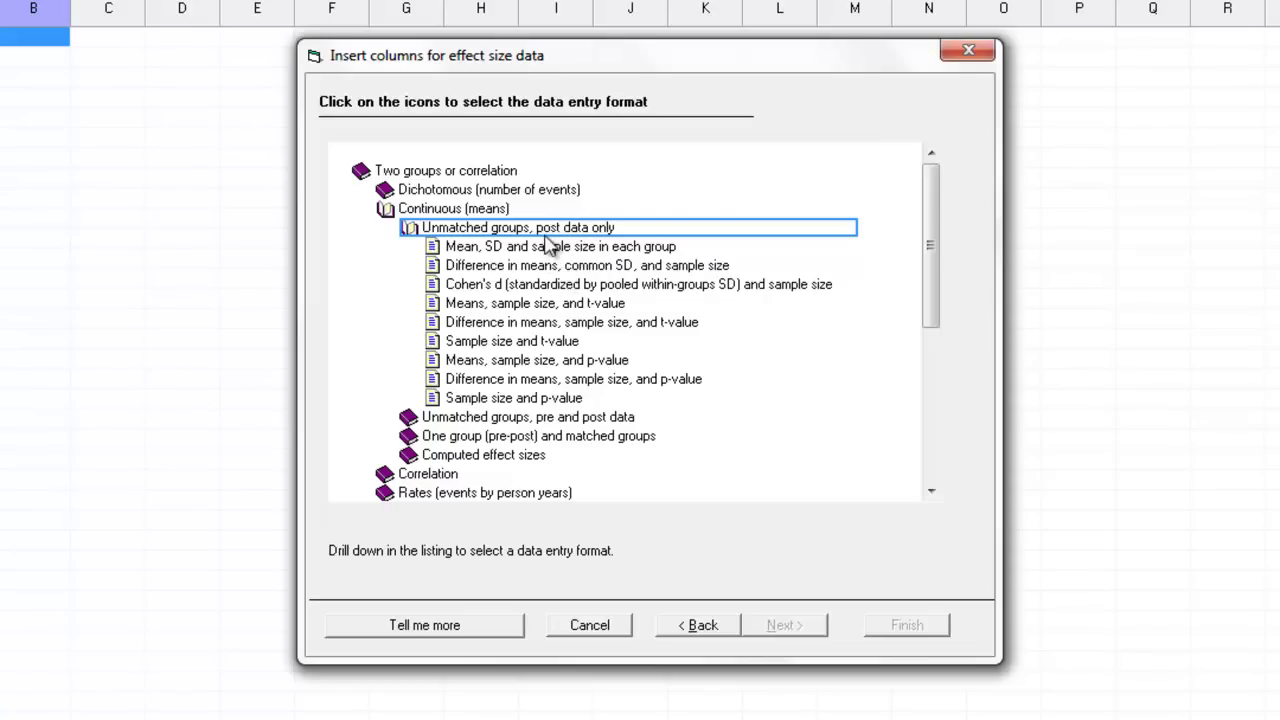
click(530, 258)
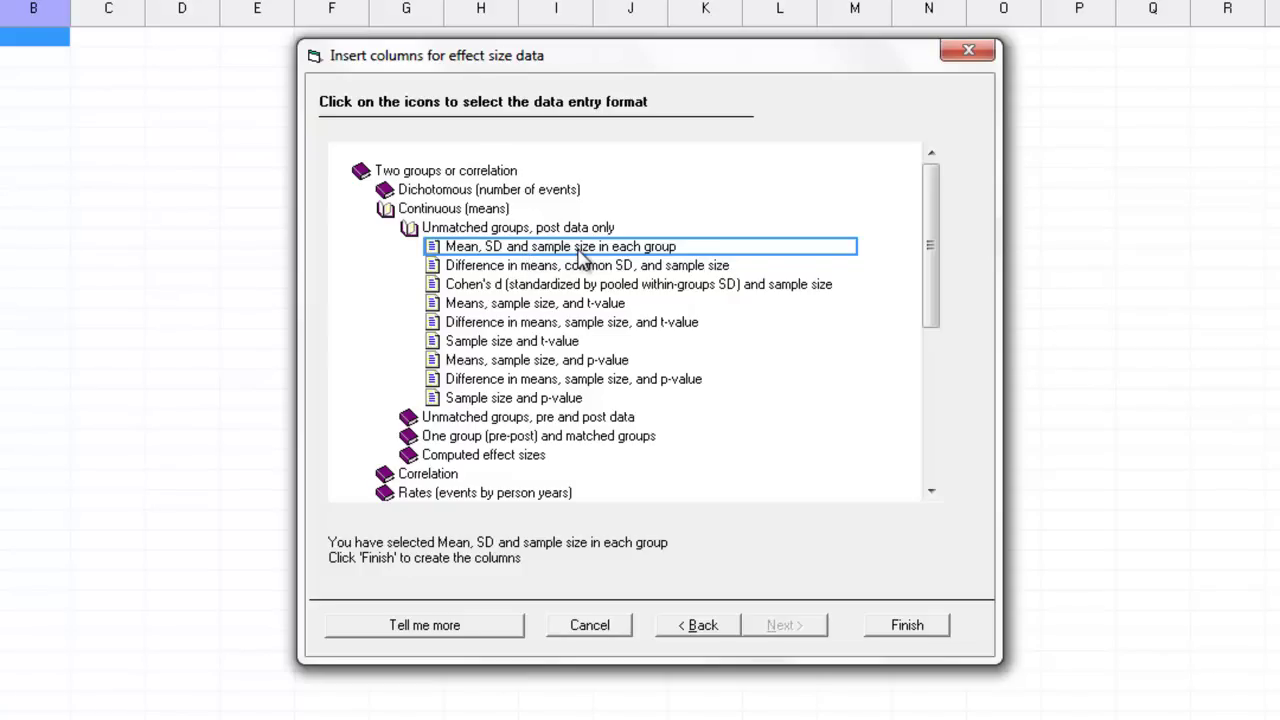
click(925, 630)
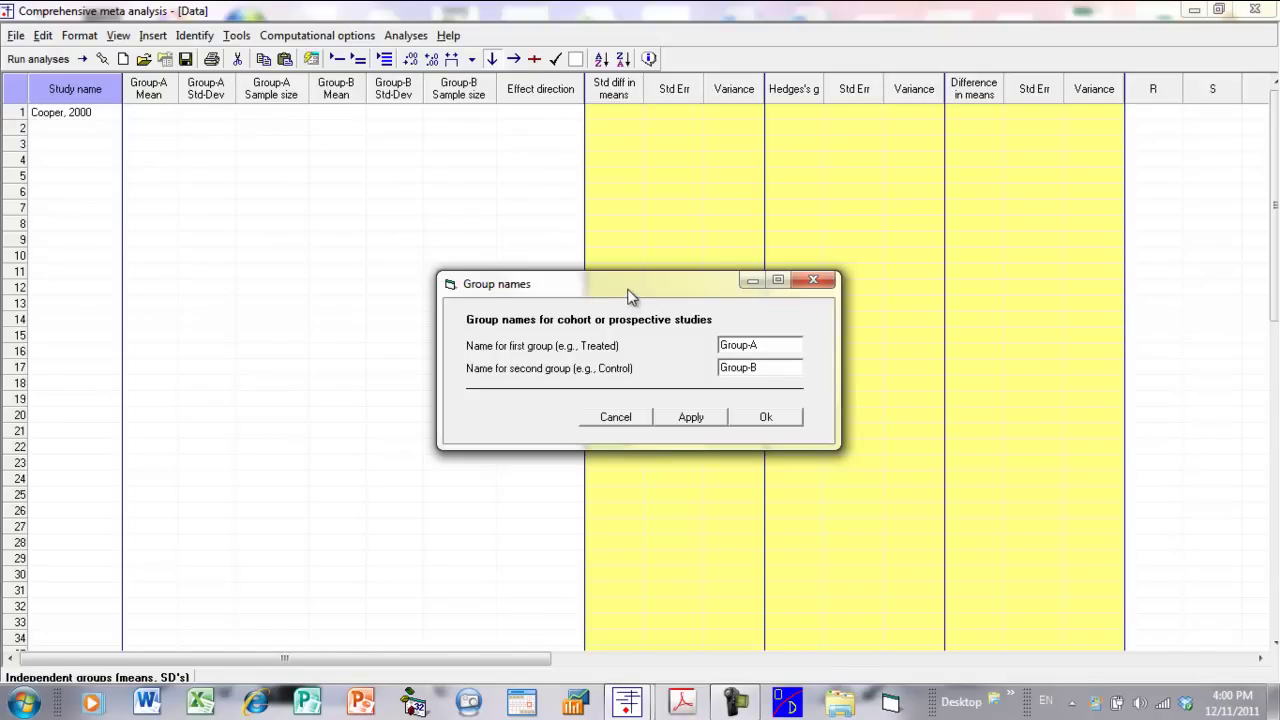
Step: Name the first group Treated and the second group Control
drag(630, 300, 435, 223)
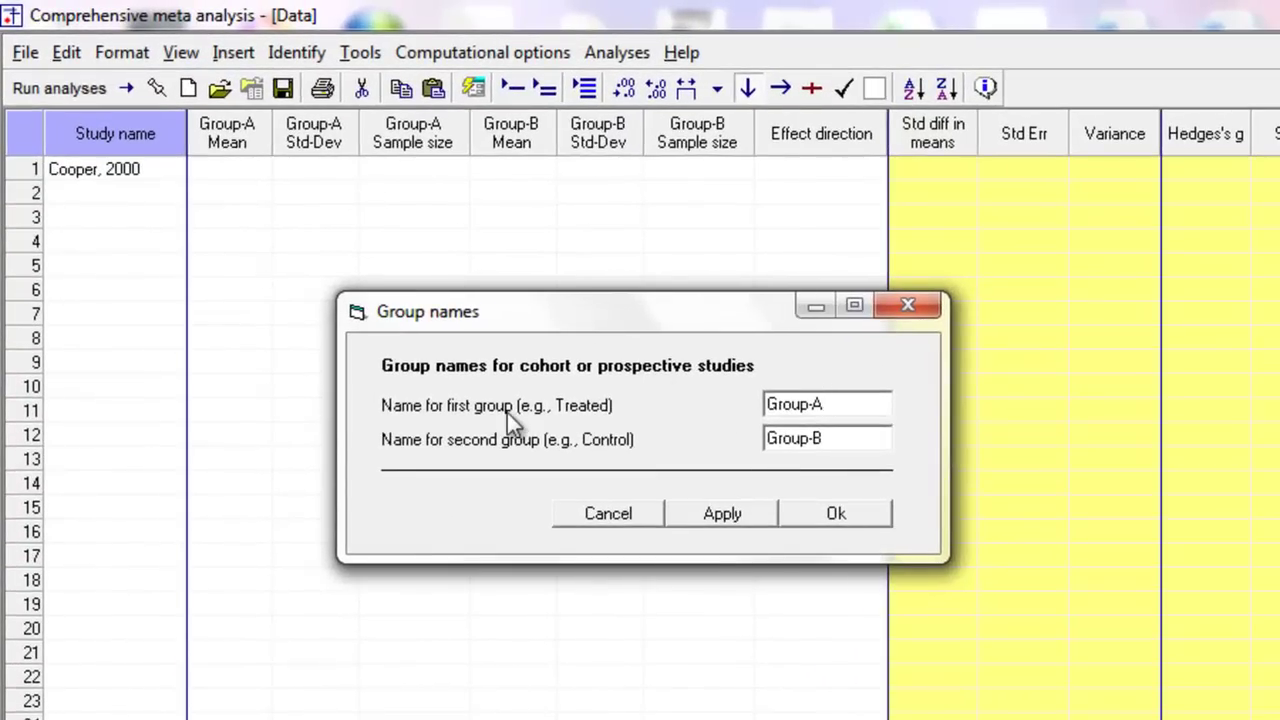
double_click(849, 404)
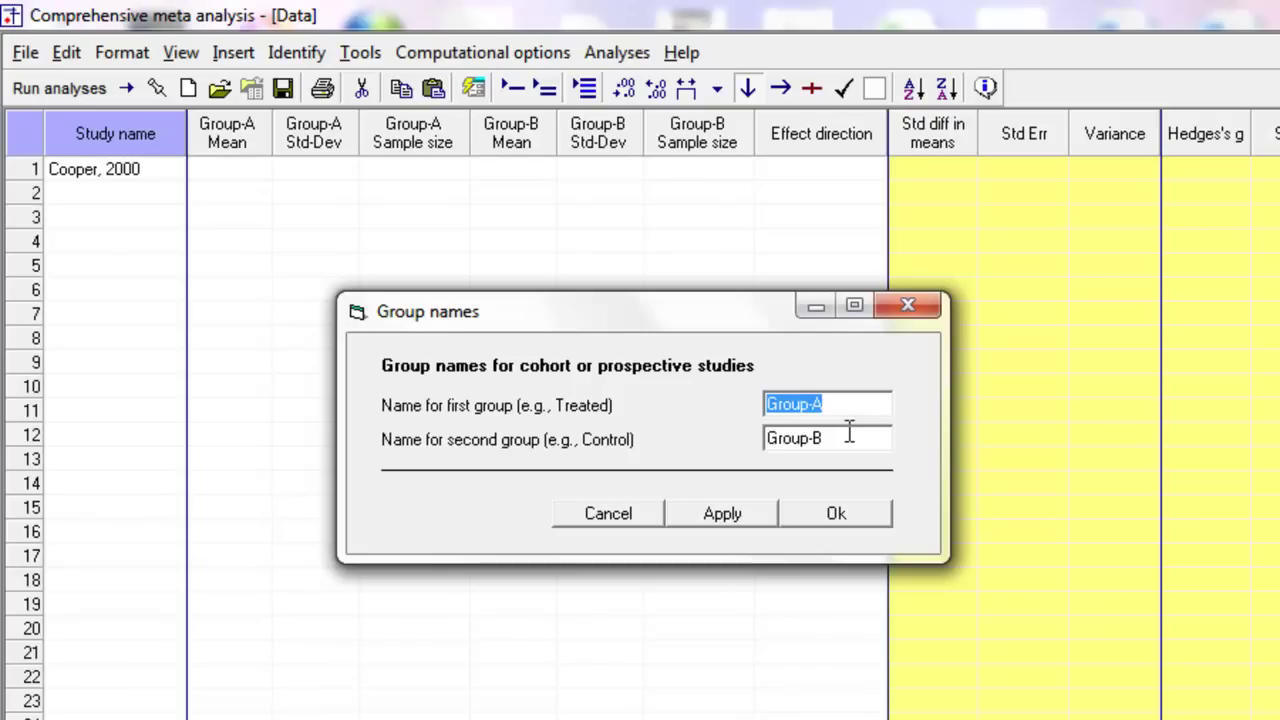
text(T)
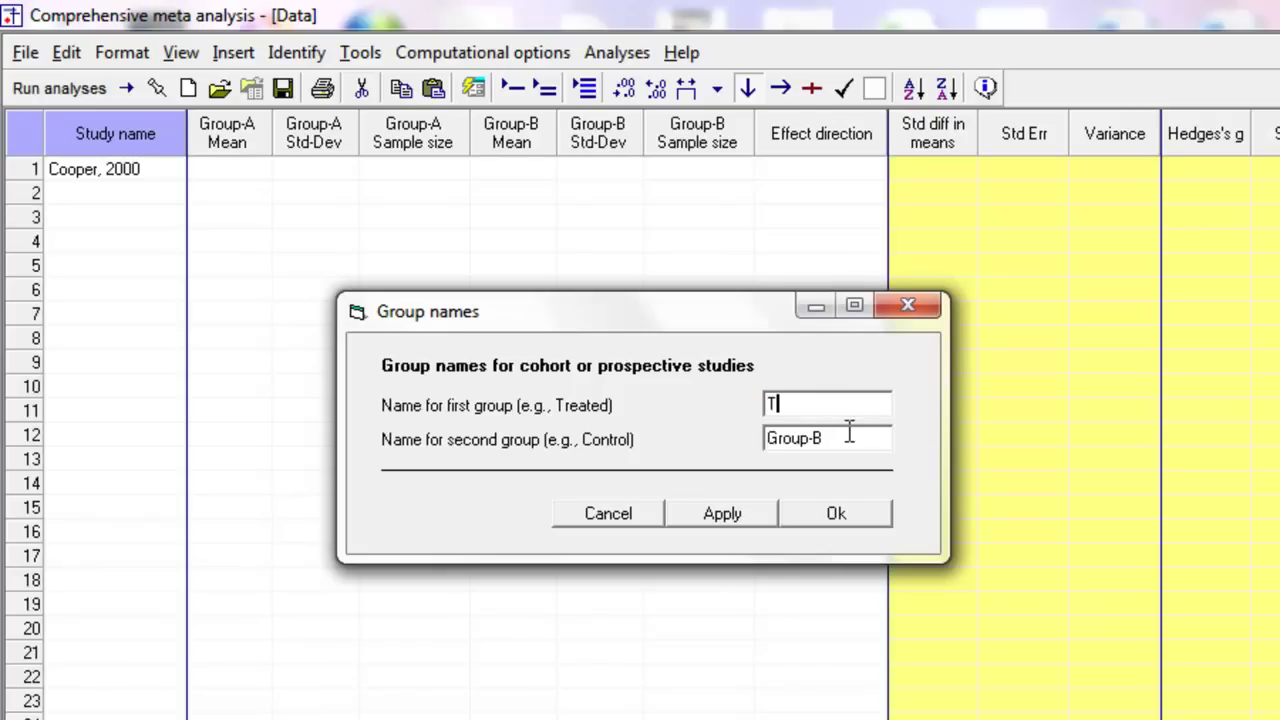
text(reated)
double_click(866, 445)
text(C)
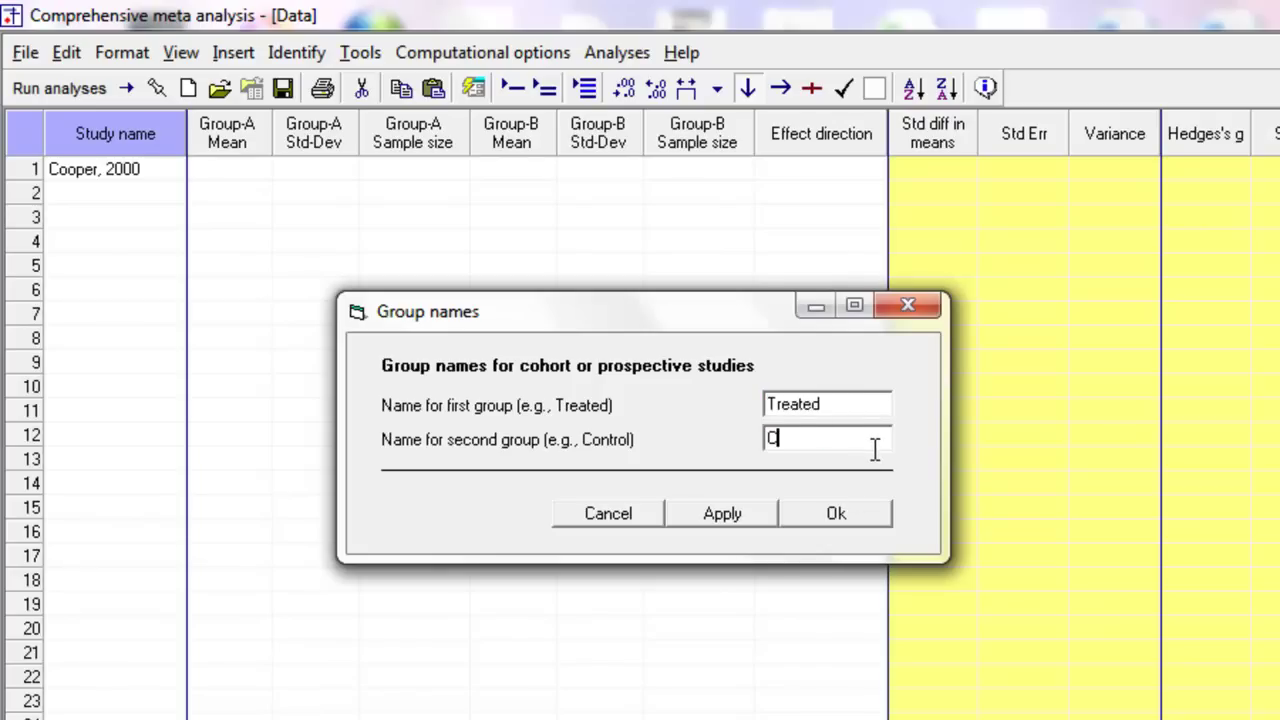
text(ontrol)
click(873, 512)
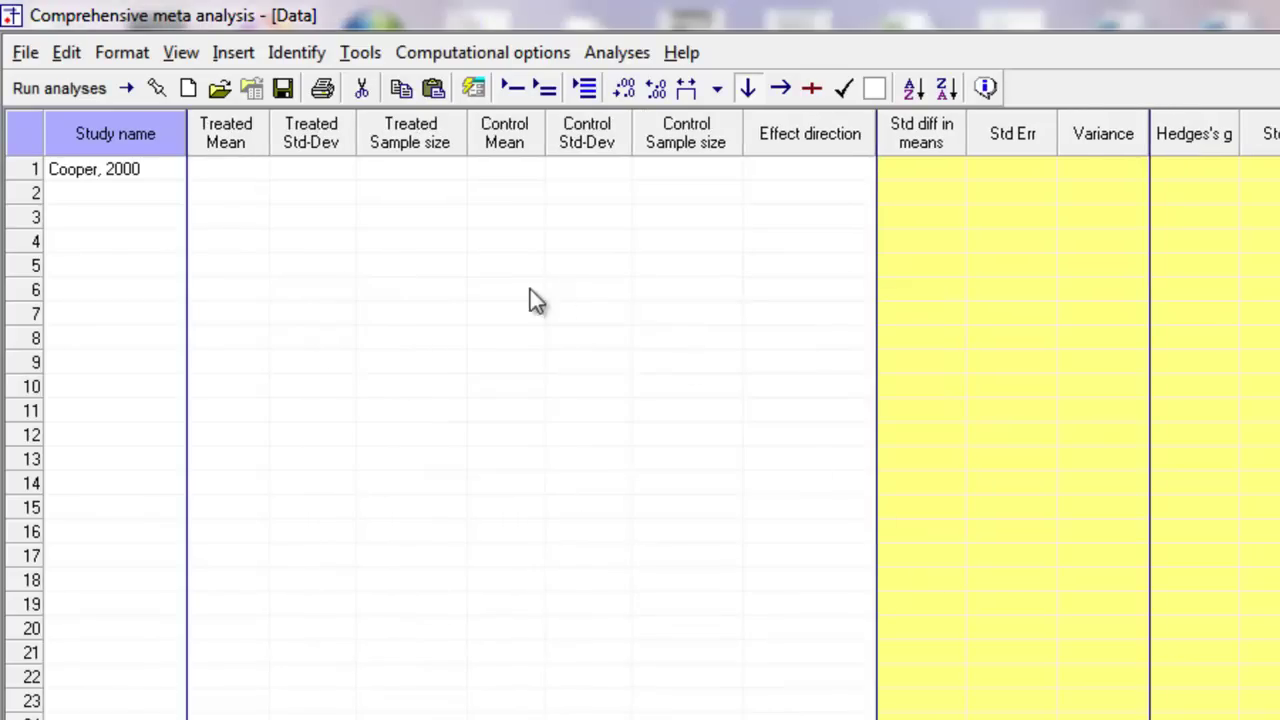
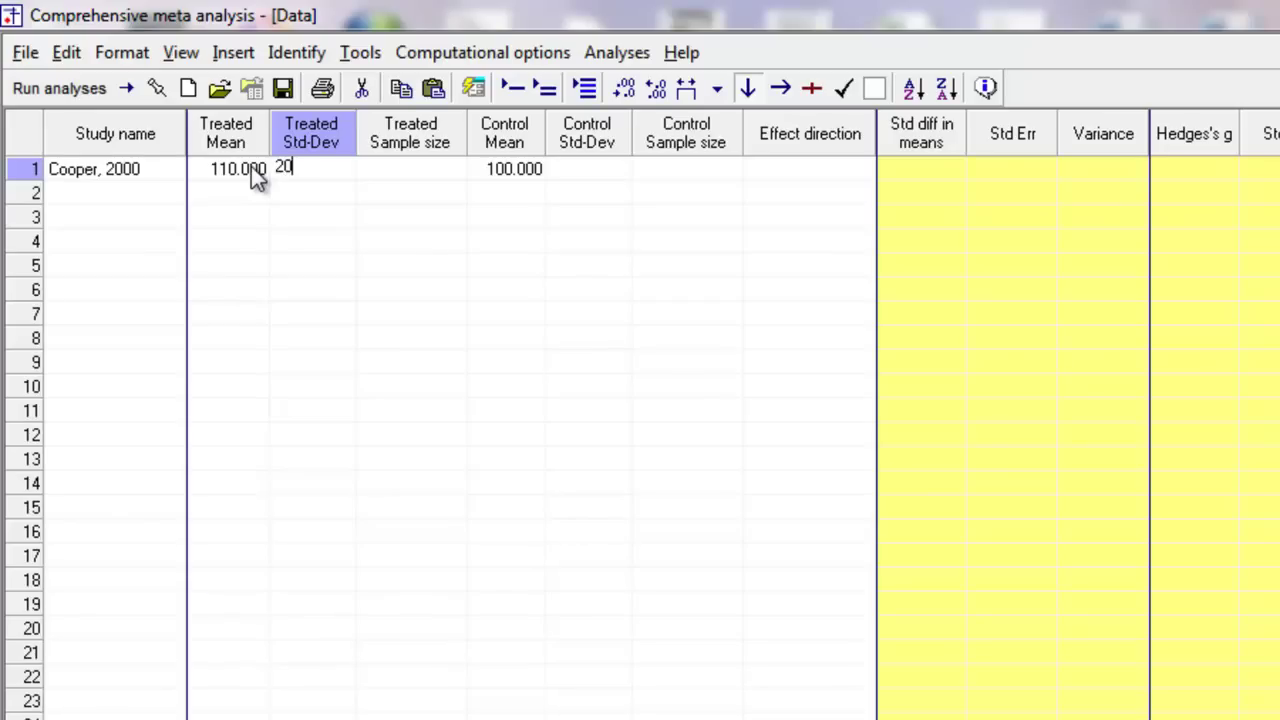
Step: Enter 20 as the standard deviation of both the treated and the control group in row 1
key(Tab)
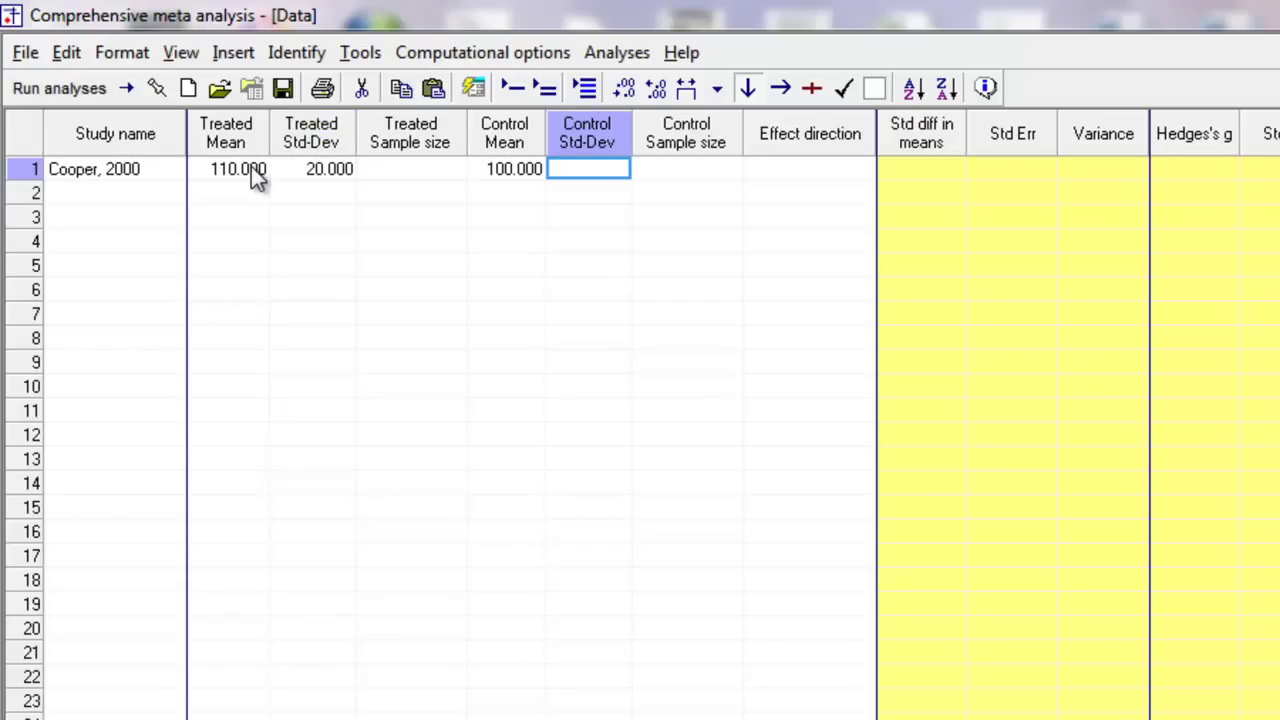
text(20)
key(Return)
Step: Enter 100 as the sample size of both the treated and the control group in row 1
key(Left)
key(Left)
key(Left)
text(1000)
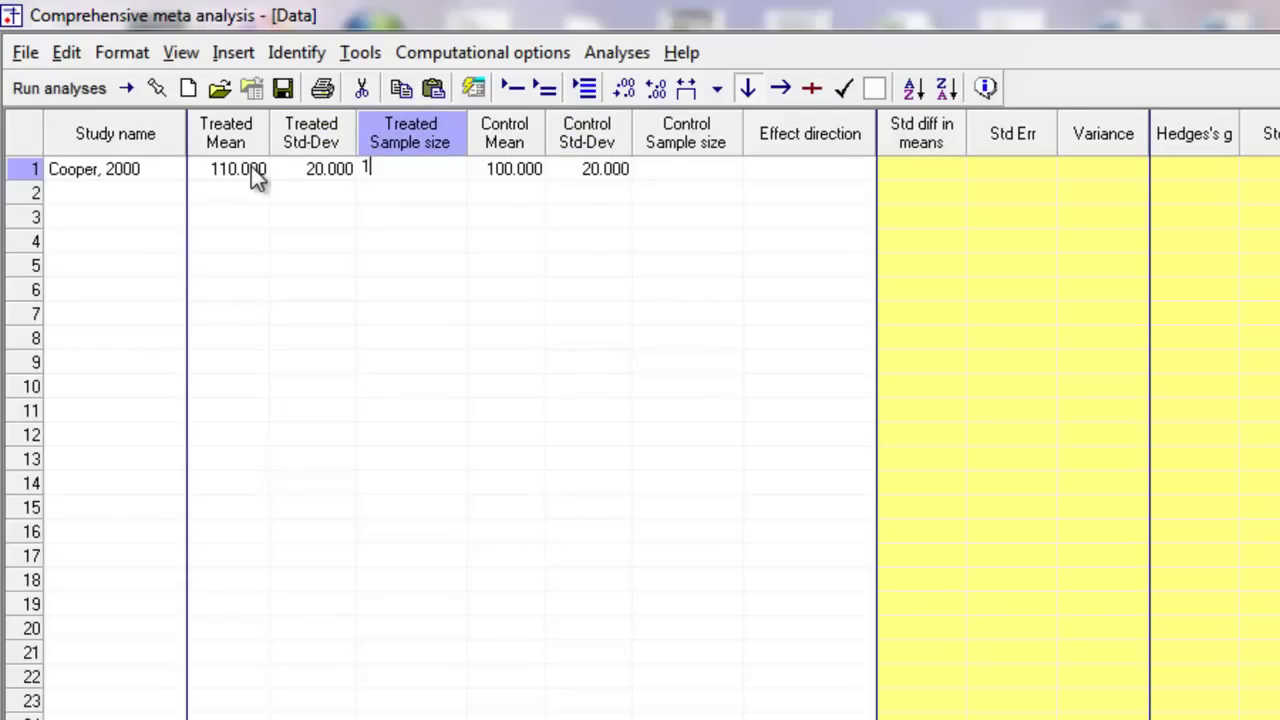
key(BackSpace)
key(Tab)
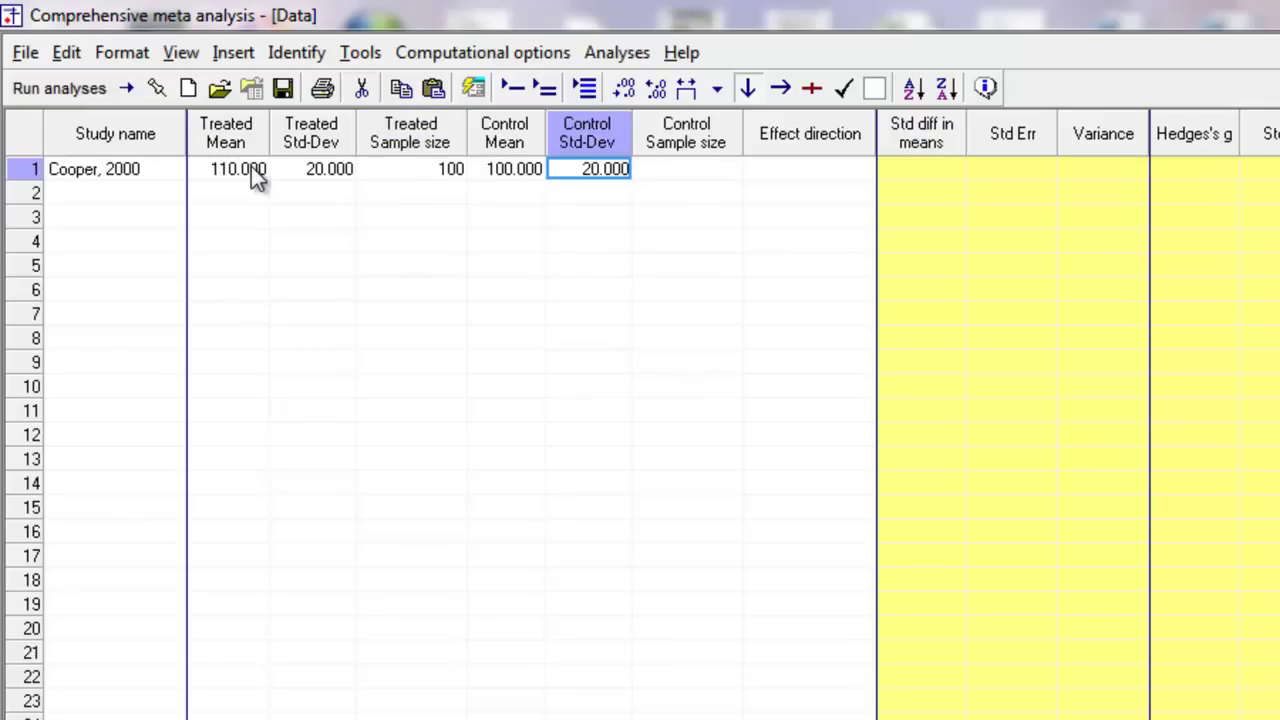
key(Tab)
key(Tab)
text(100)
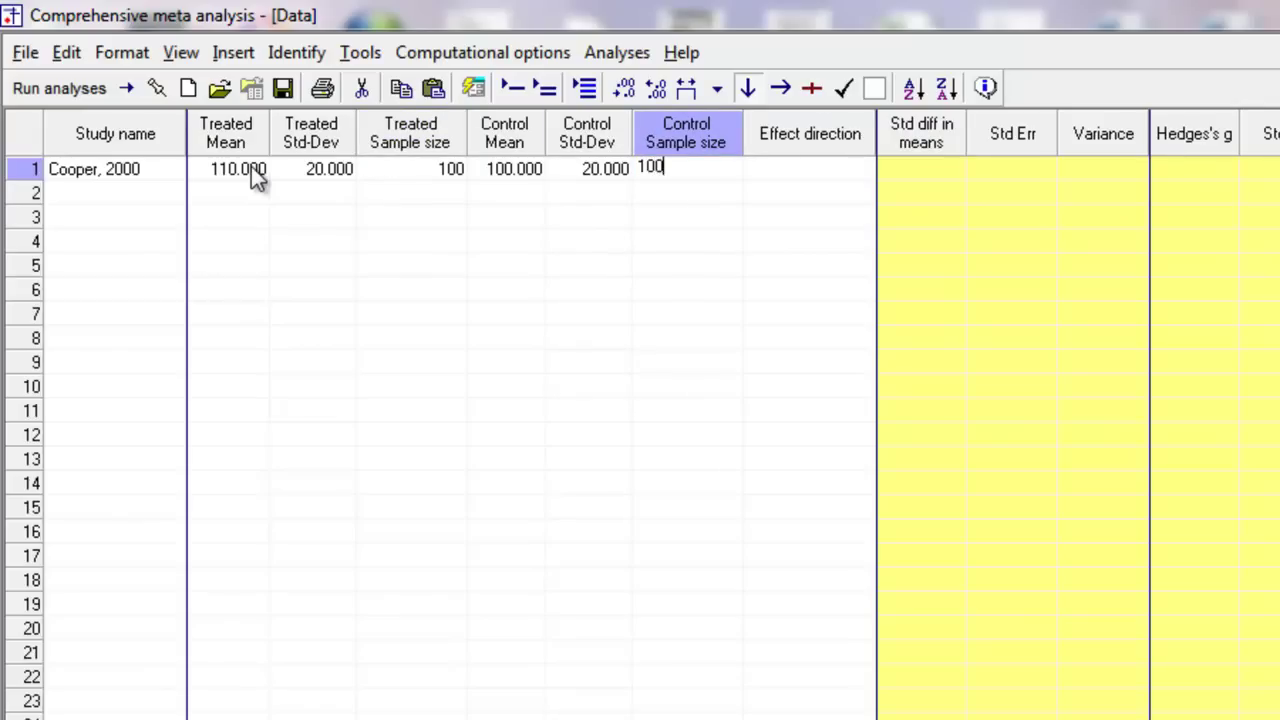
key(Tab)
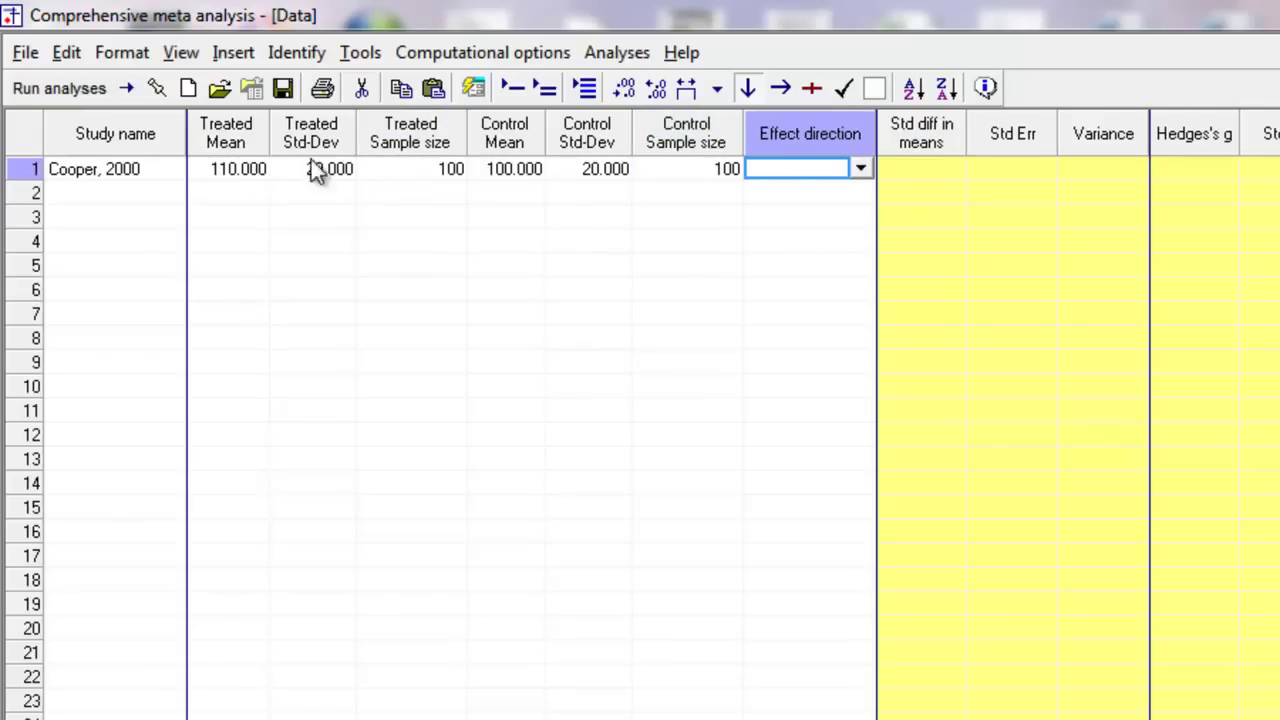
Step: Set the first study's effect direction to Auto
click(860, 170)
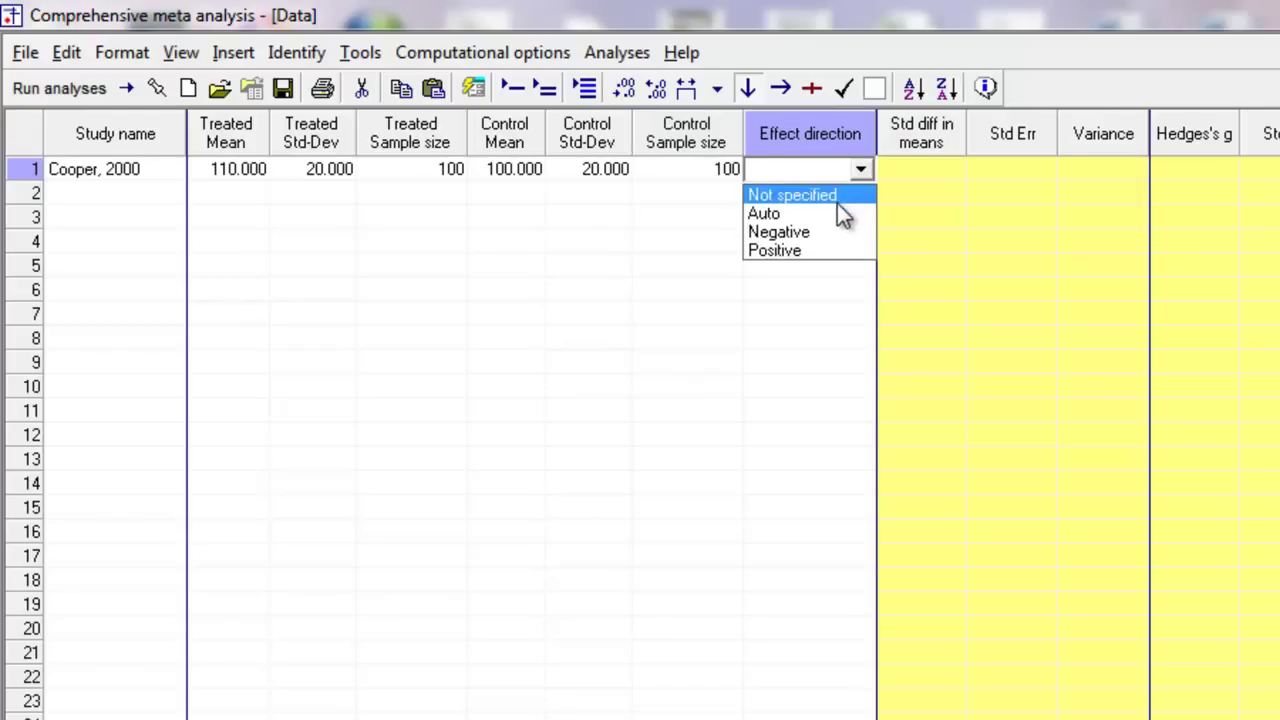
click(843, 212)
key(Return)
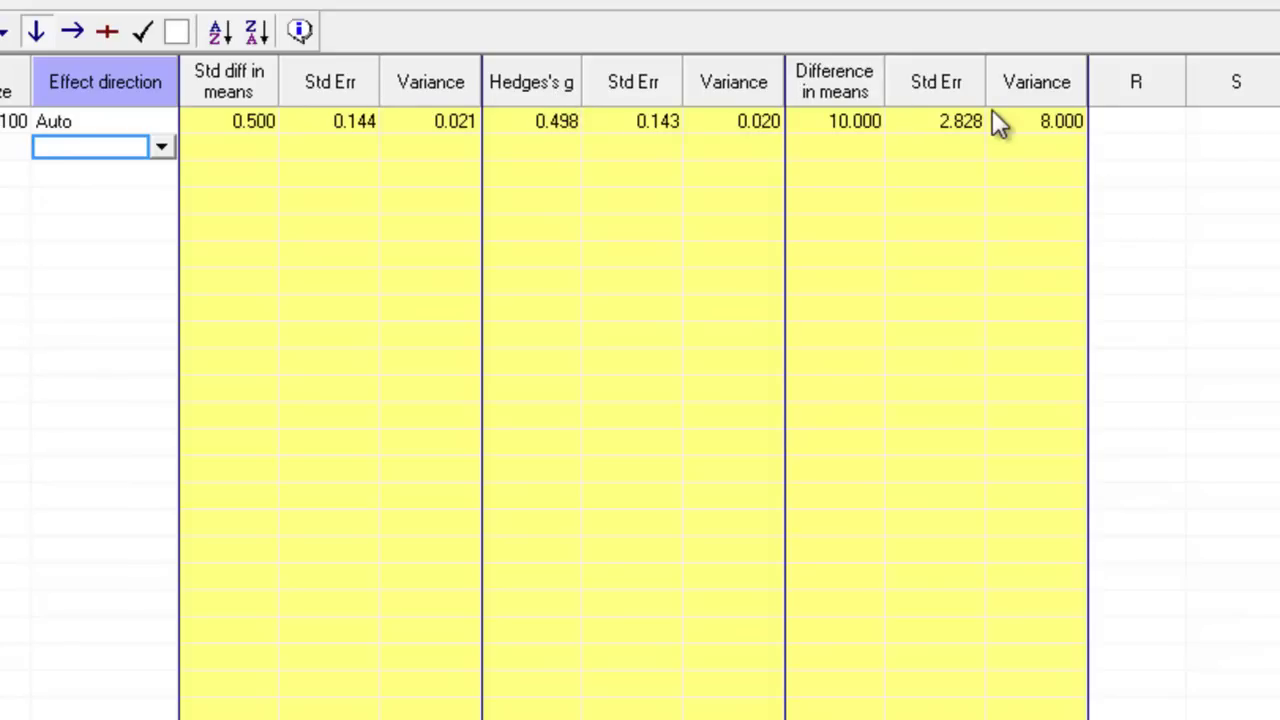
Step: Examine the first study's computed difference in means and standardized difference with their standard errors and variances, and its Hedges's g
mouse_move(860, 126)
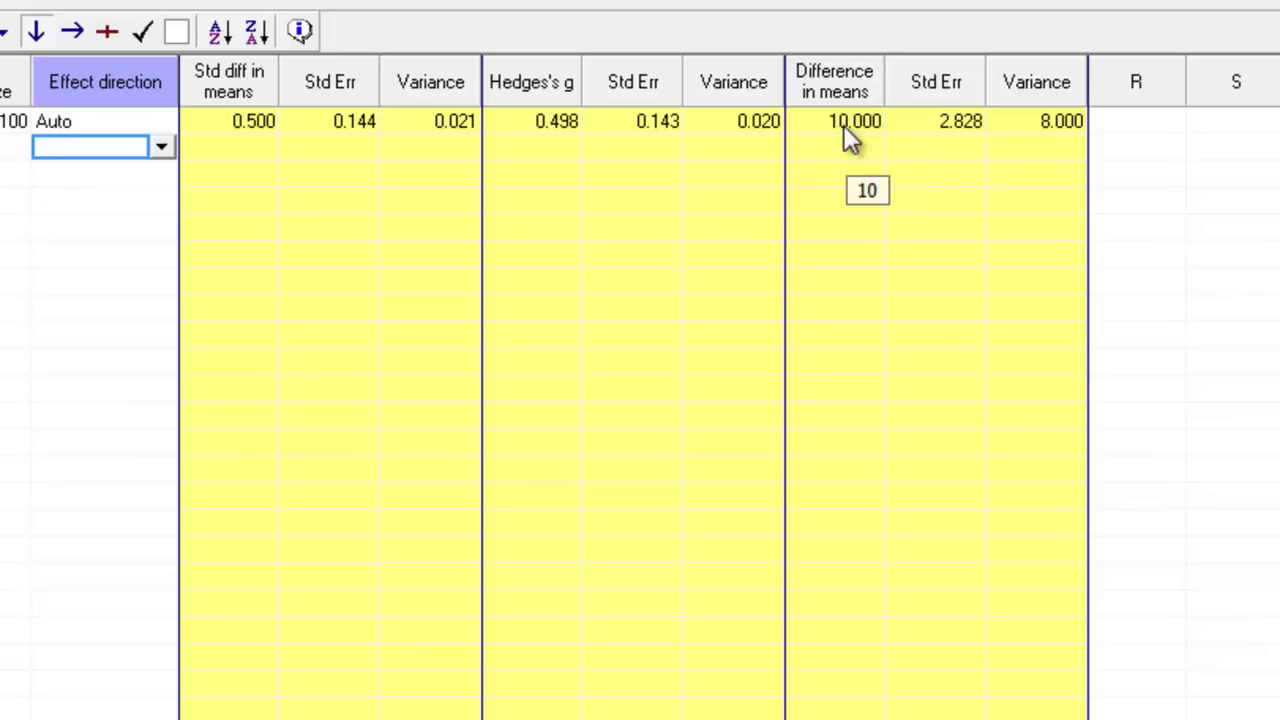
mouse_move(961, 134)
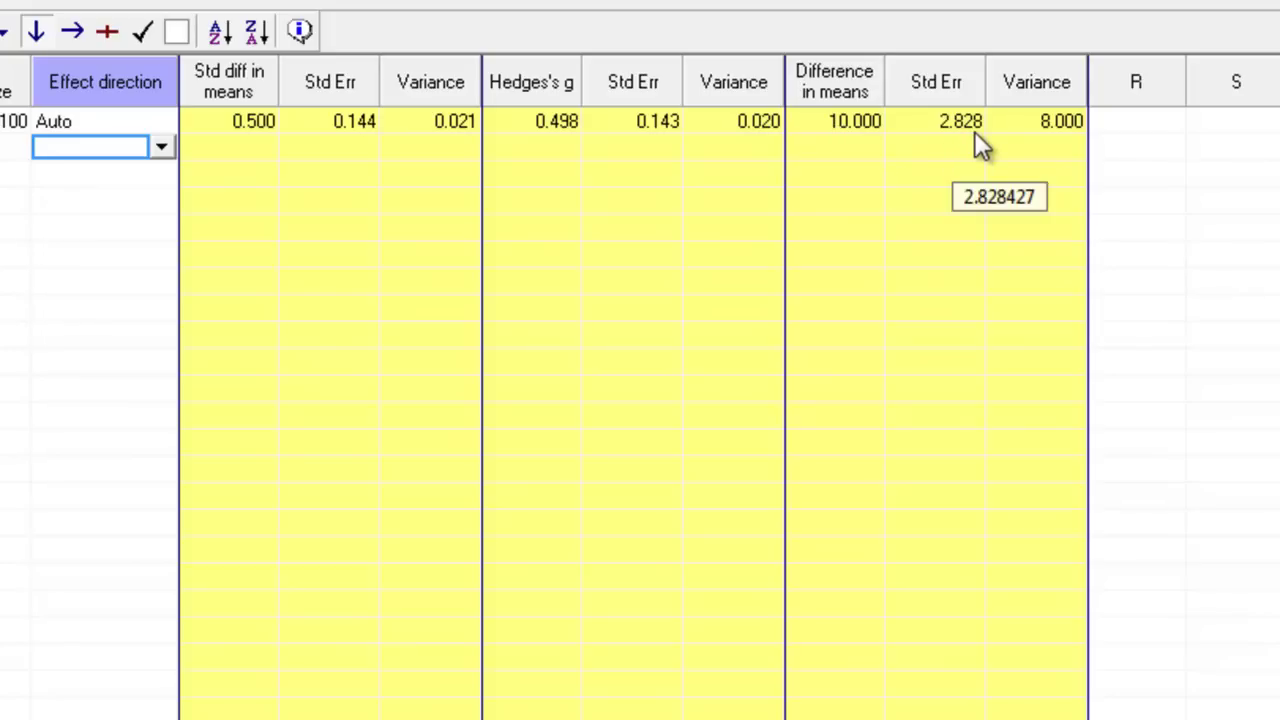
mouse_move(1065, 137)
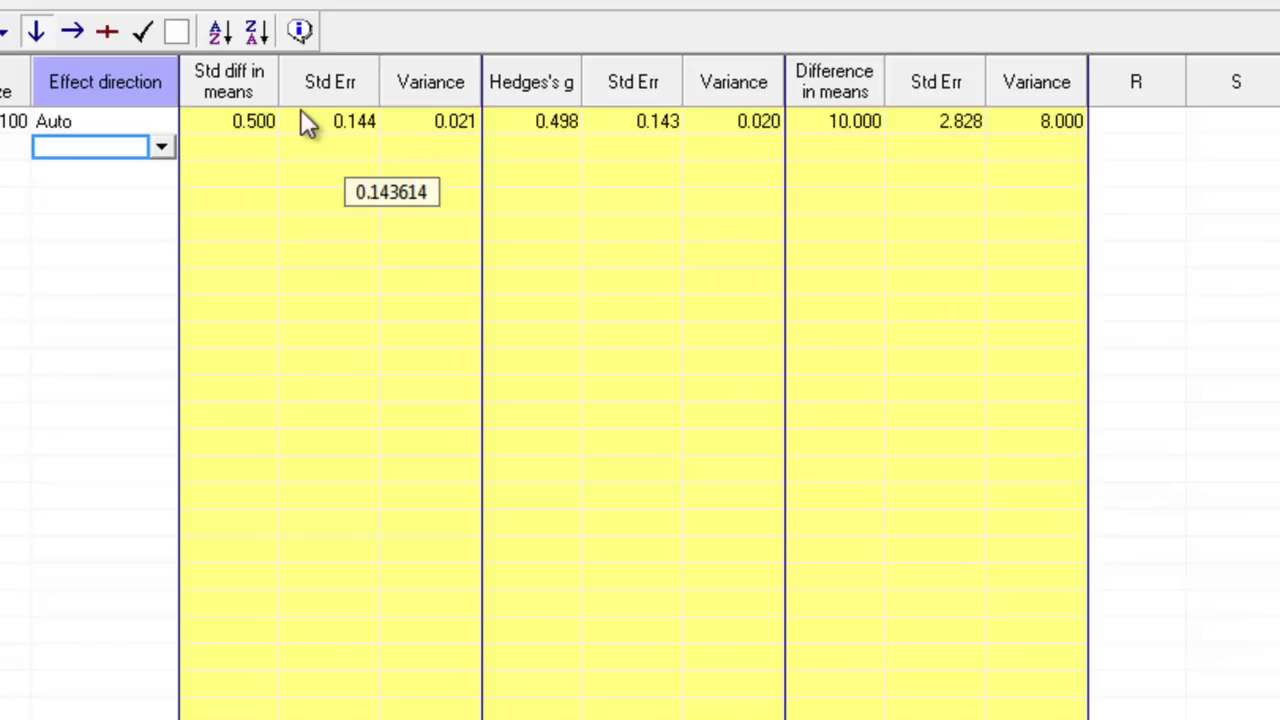
mouse_move(256, 119)
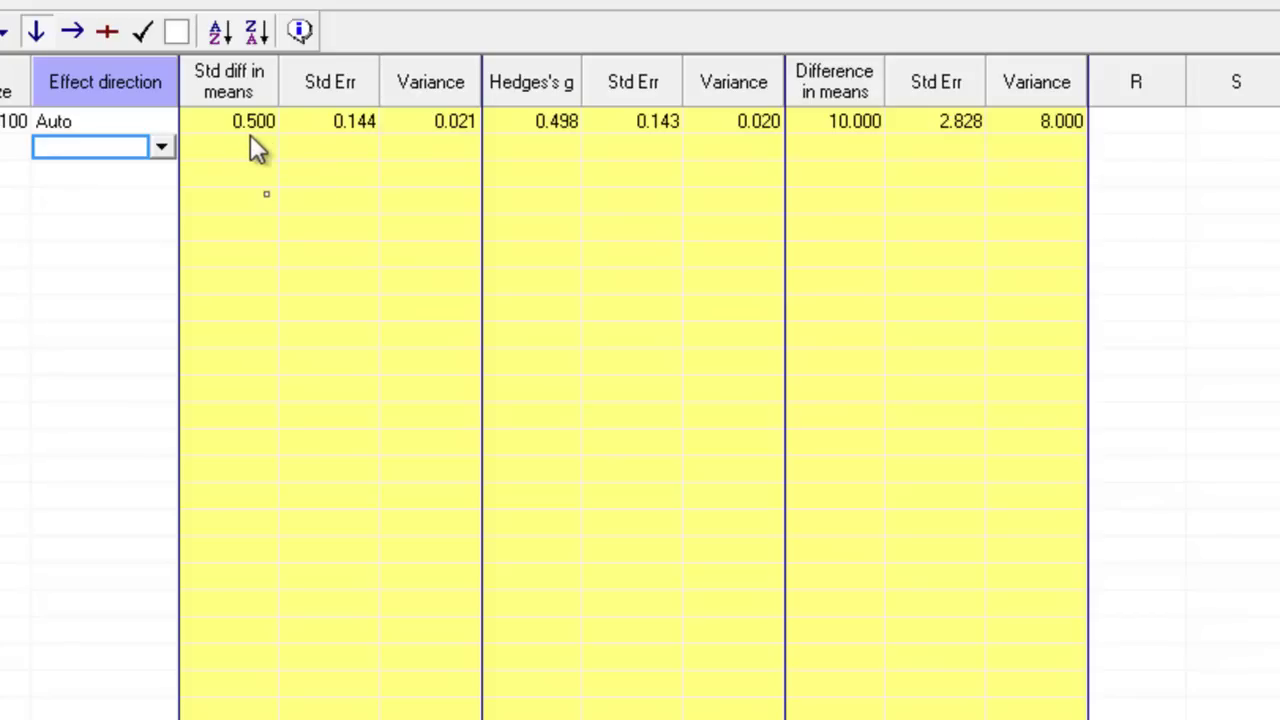
mouse_move(366, 136)
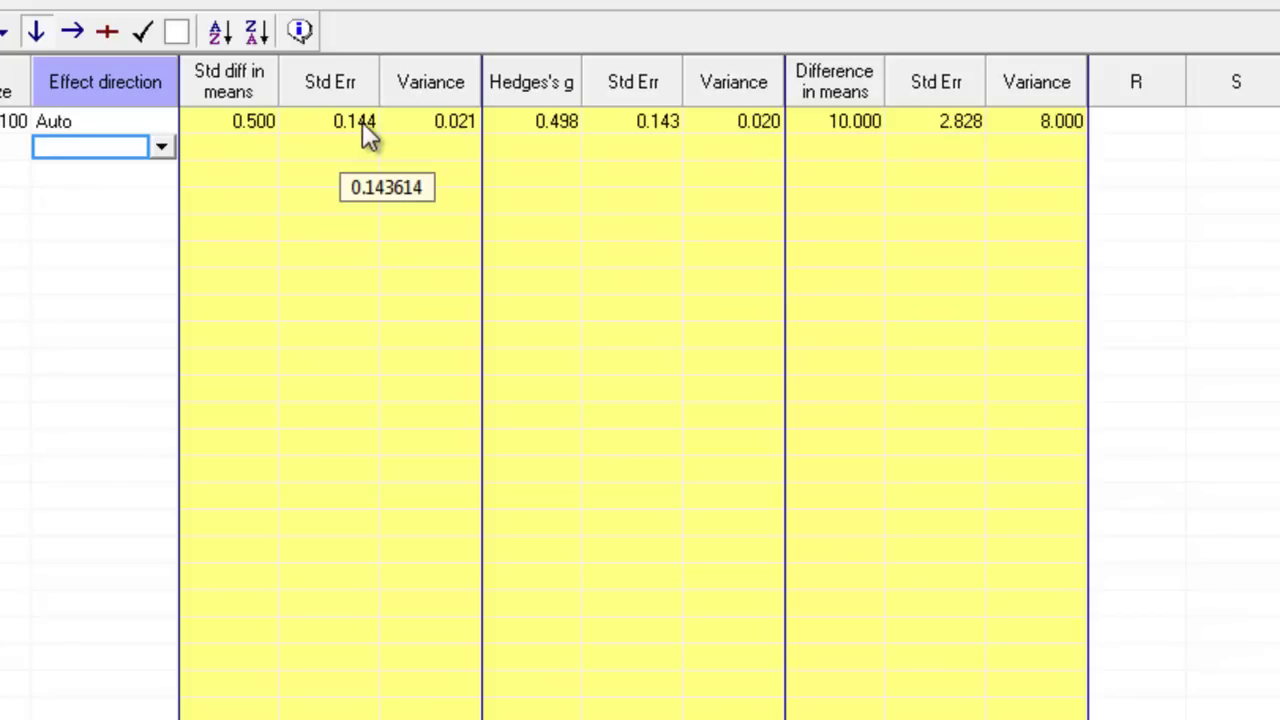
mouse_move(421, 127)
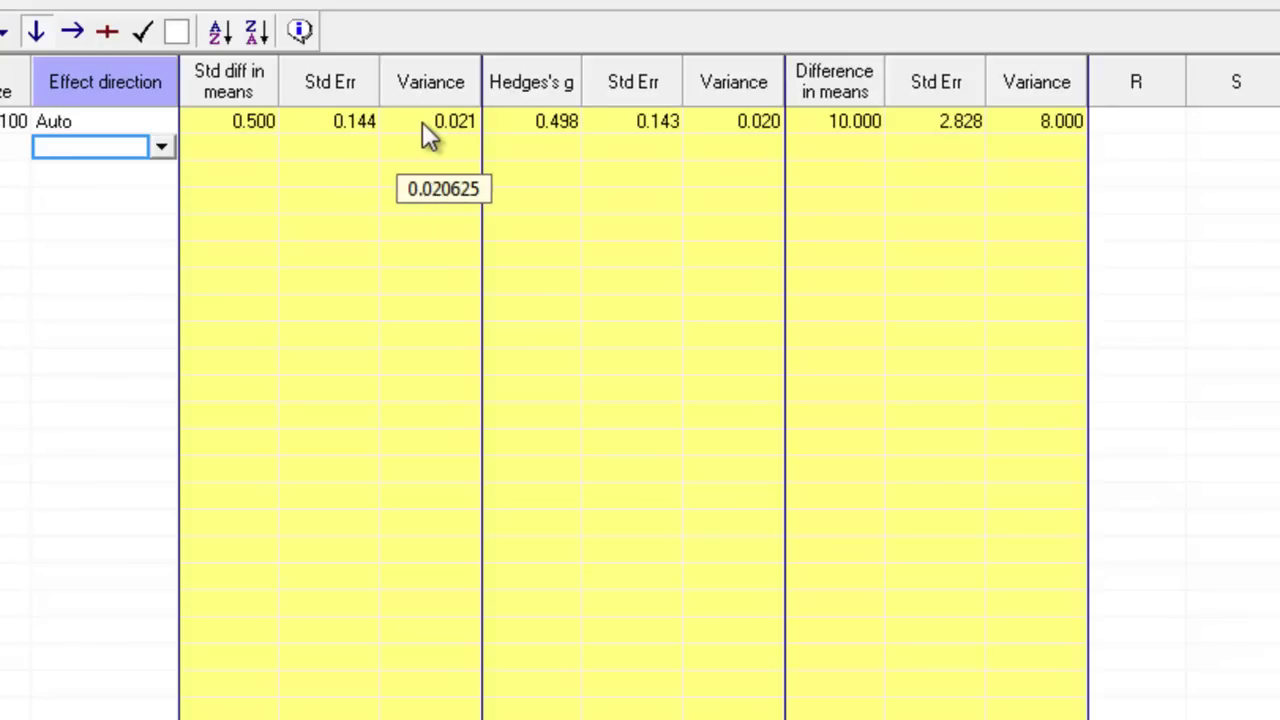
mouse_move(553, 137)
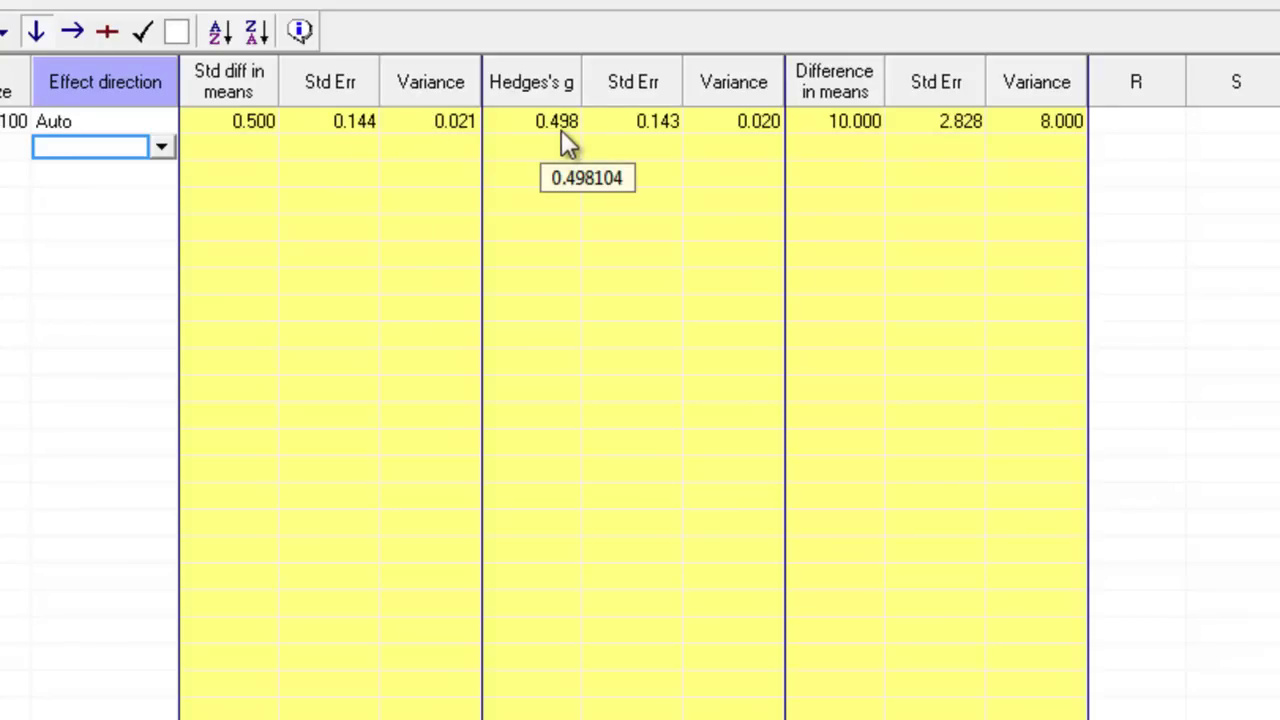
Step: Review the computation formulas for the first study's standardized difference in means, Hedges's g and difference in means
mouse_move(767, 124)
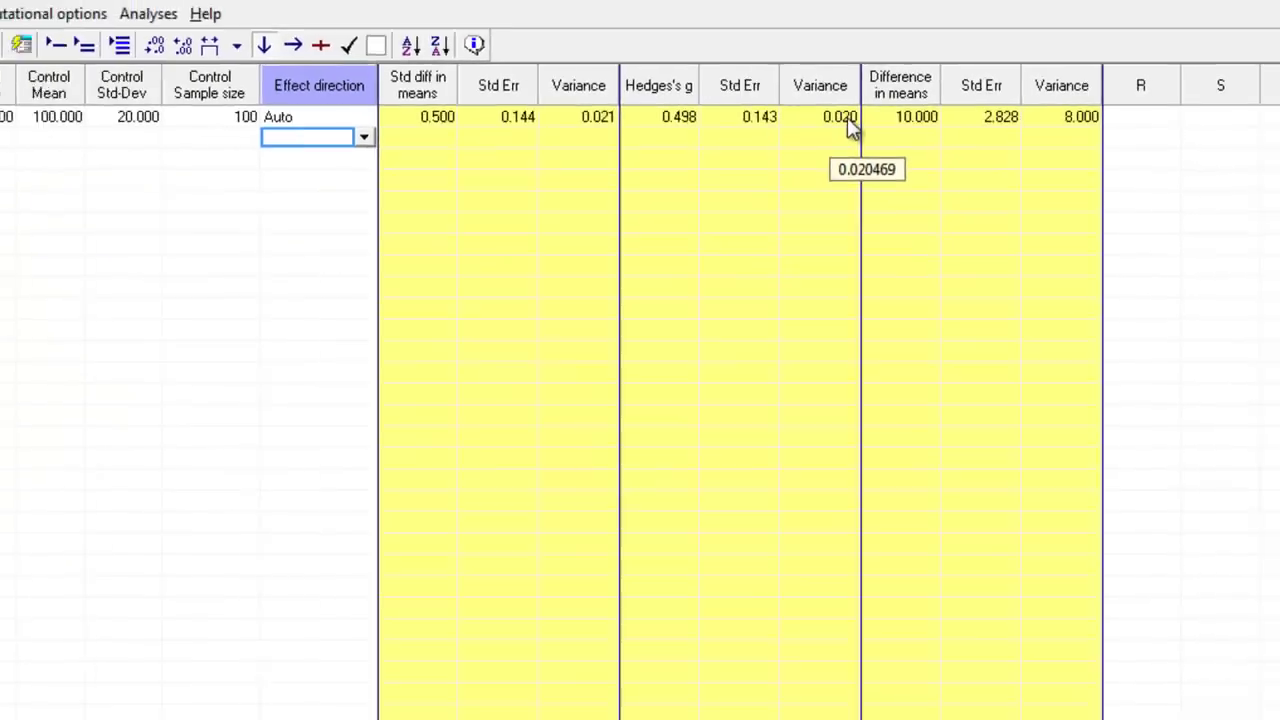
click(897, 120)
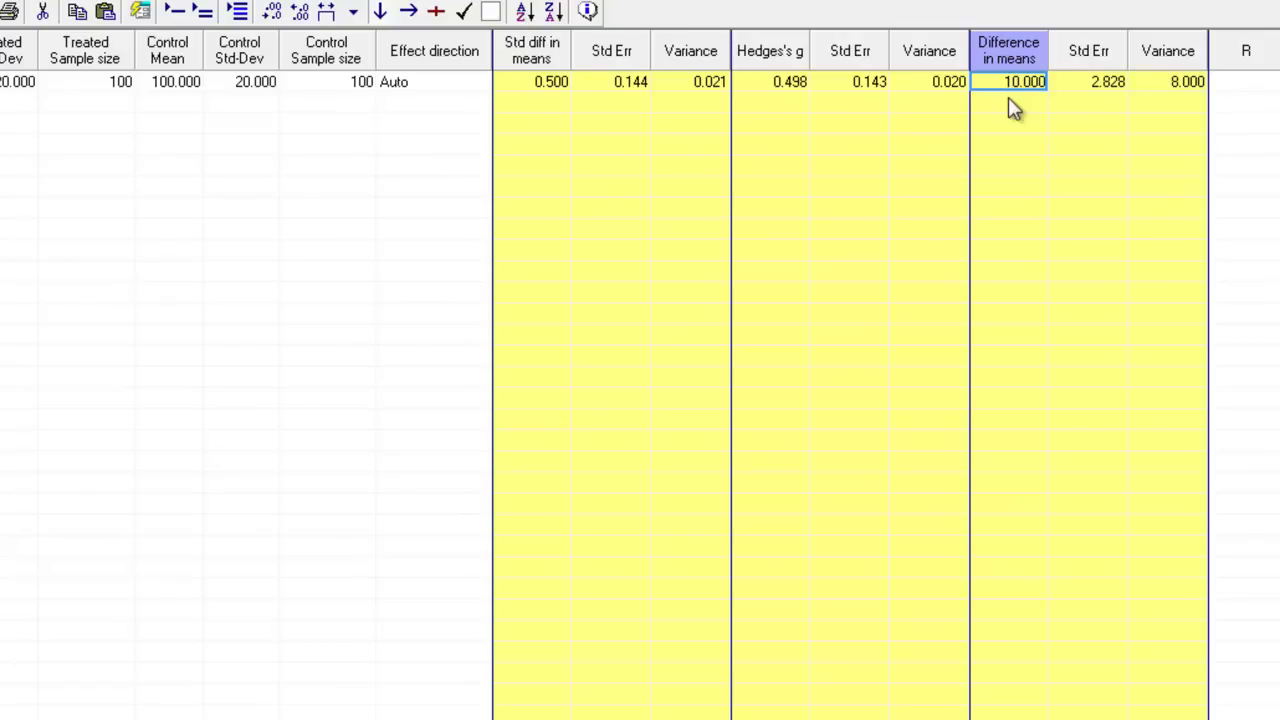
mouse_move(1015, 82)
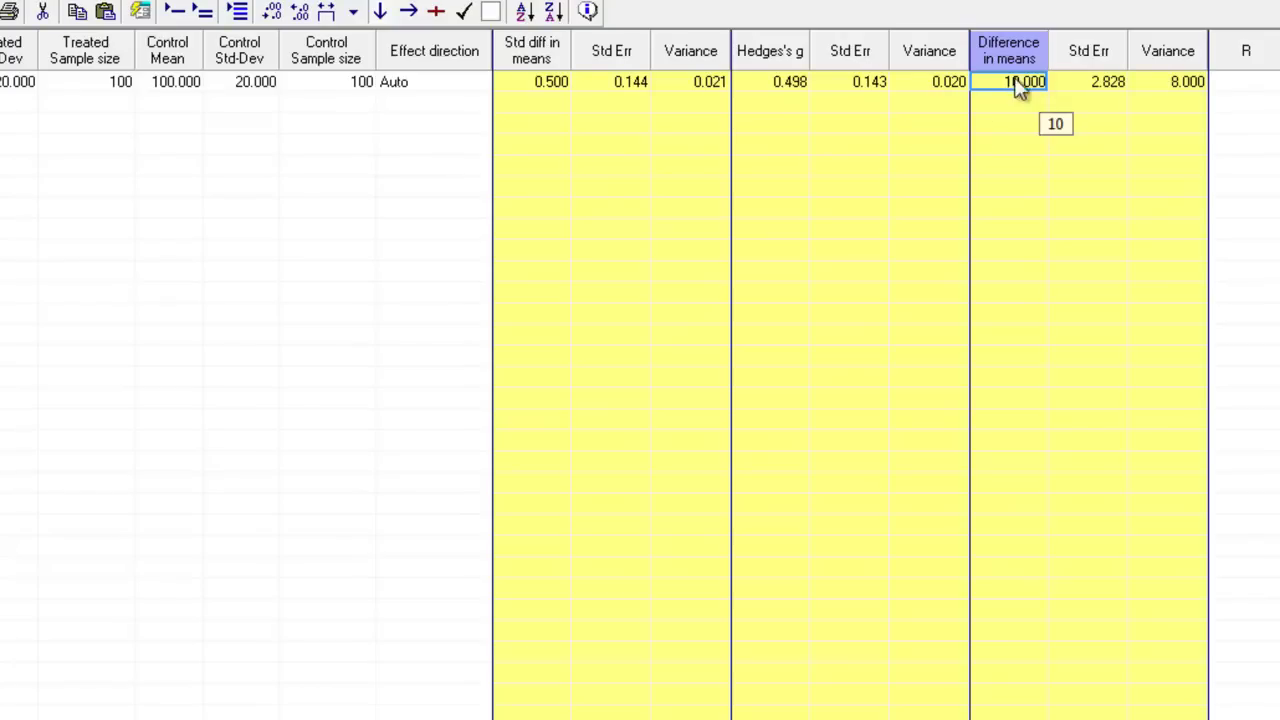
double_click(564, 88)
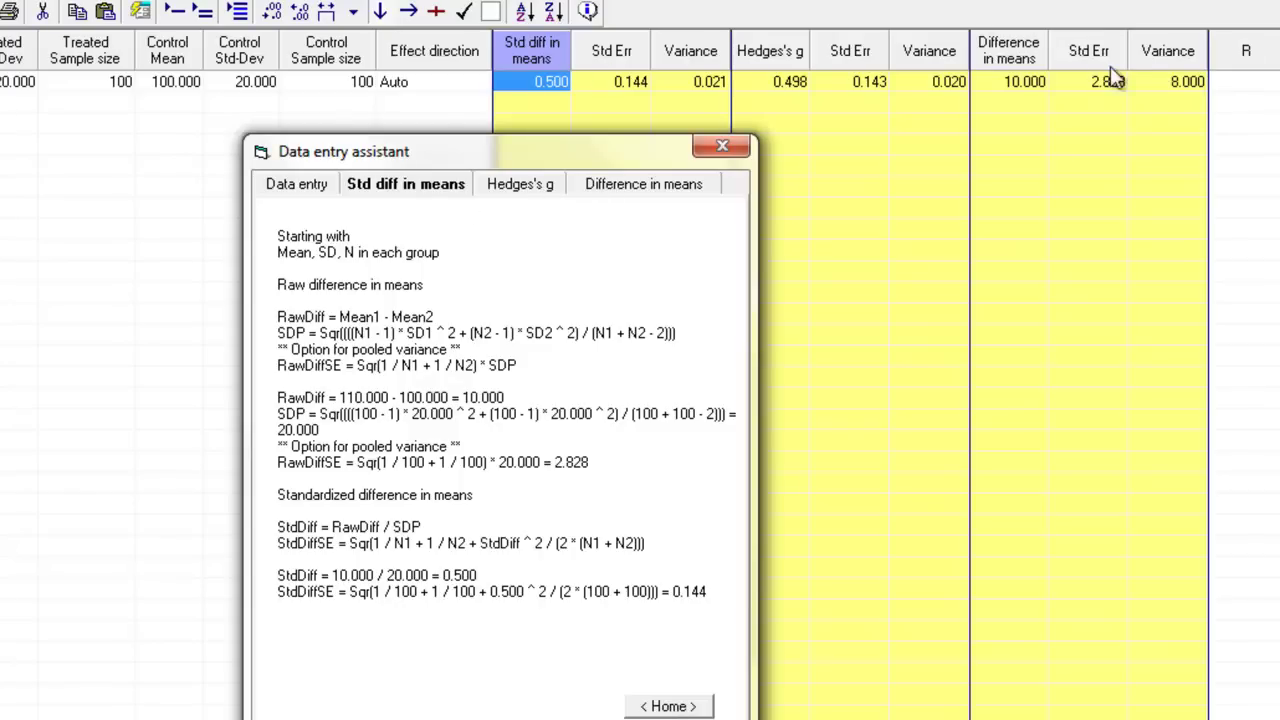
click(548, 190)
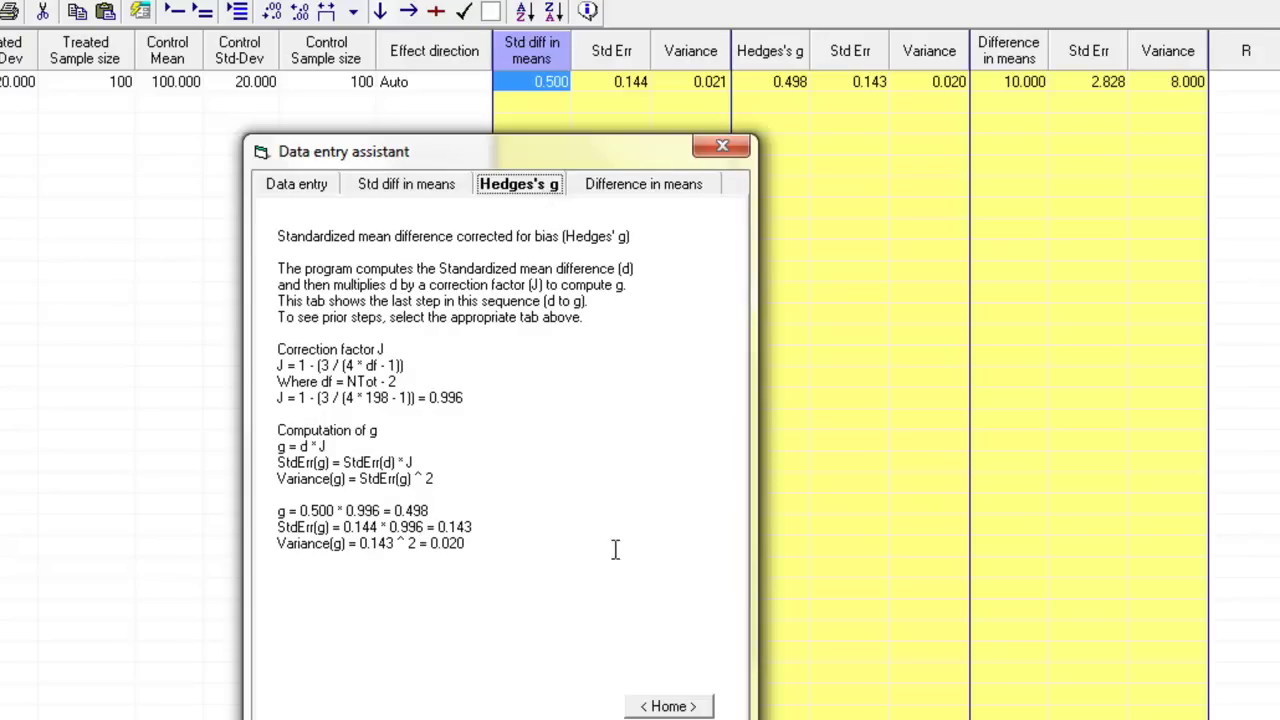
click(620, 196)
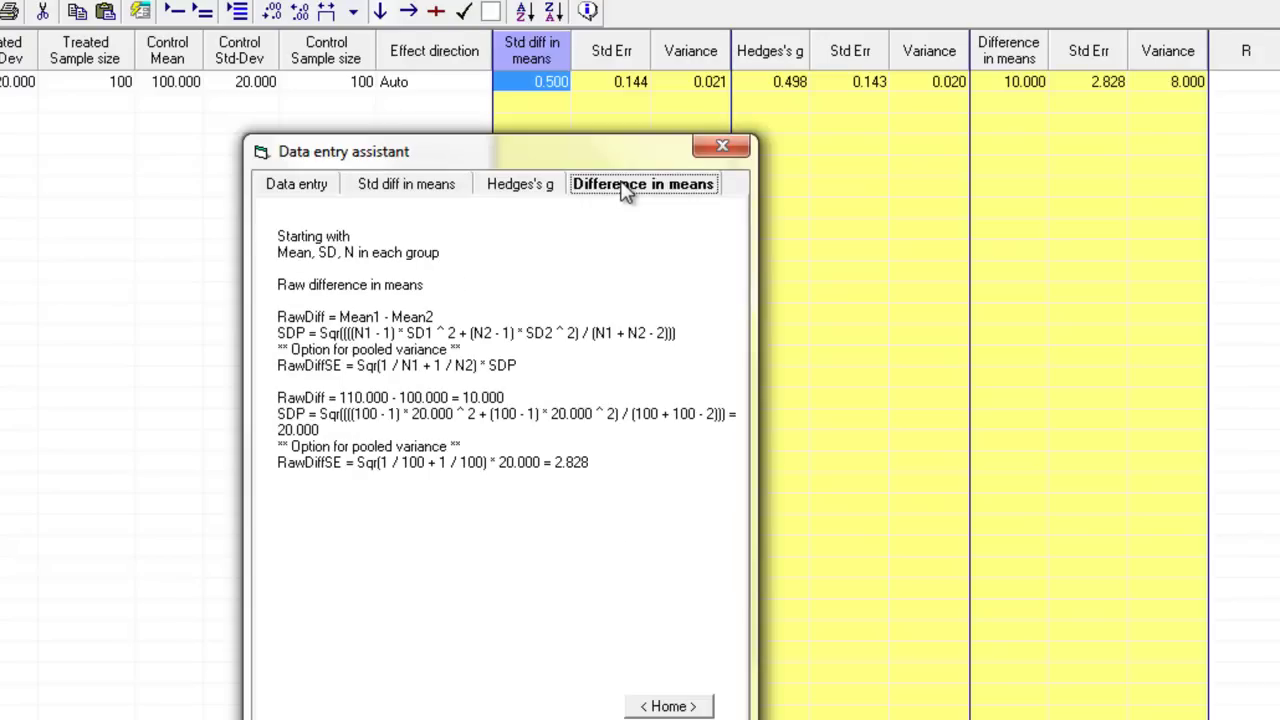
click(731, 149)
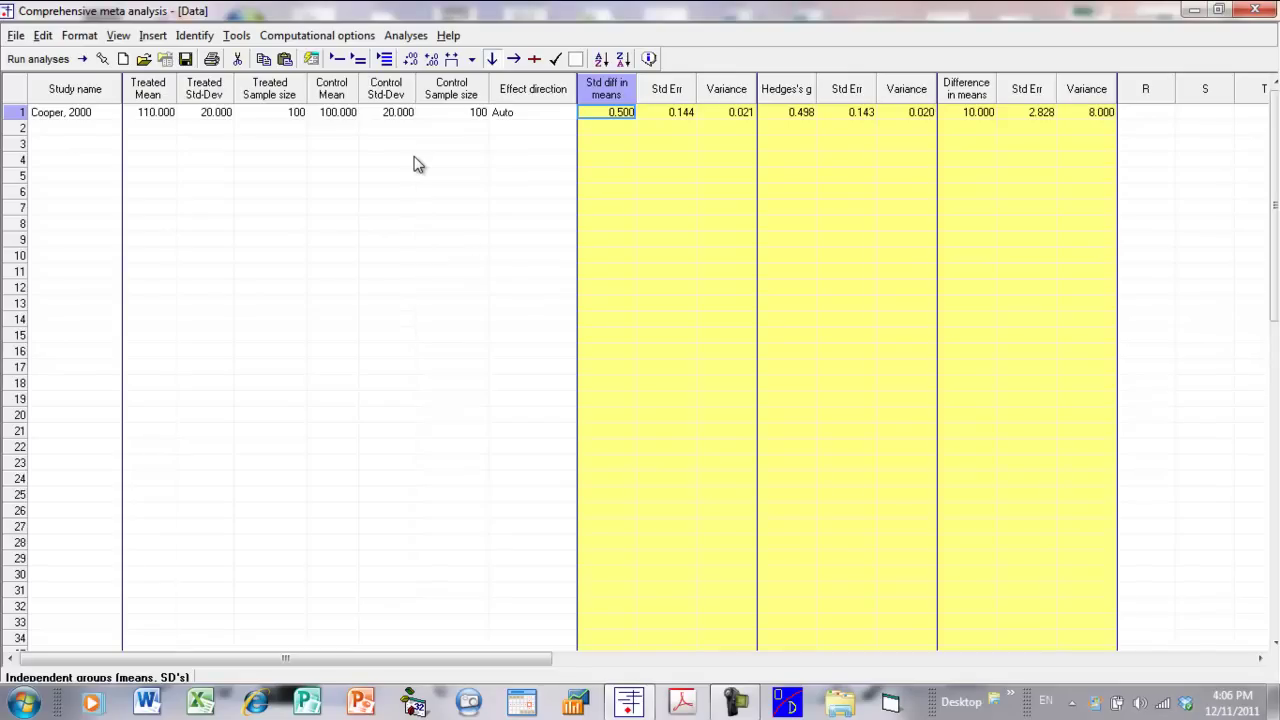
Step: Enter the second study's name in row 2 as the author's surname followed by the year 2002
click(58, 132)
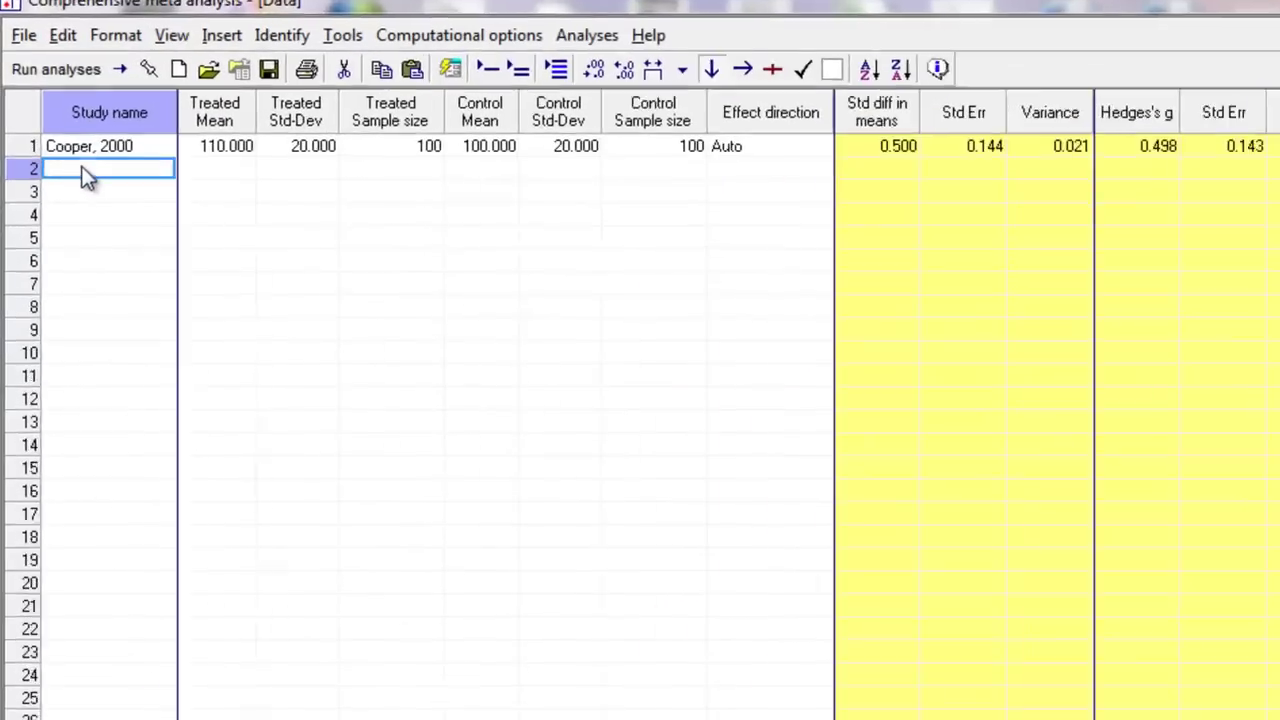
text(Hedges, 2001)
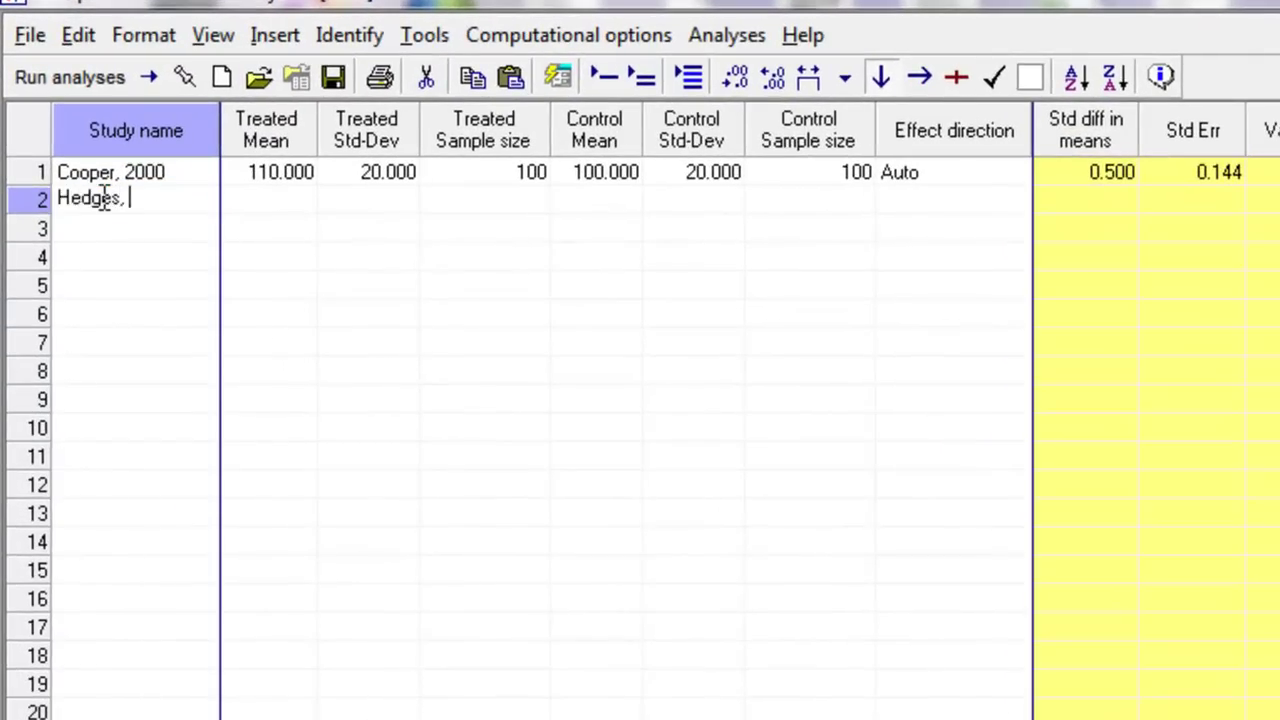
key(BackSpace)
text(2)
click(410, 290)
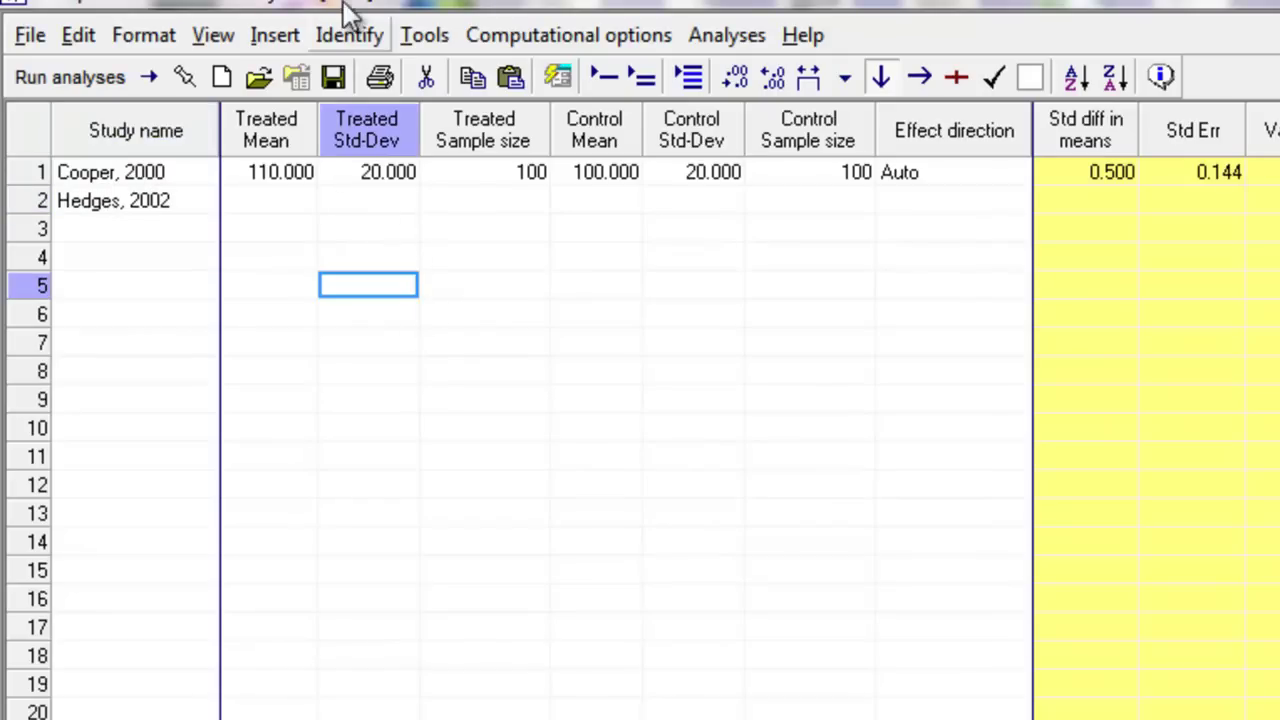
Step: Insert effect size columns for continuous data from unmatched groups, post data only, in the Sample size and t-value format
click(274, 33)
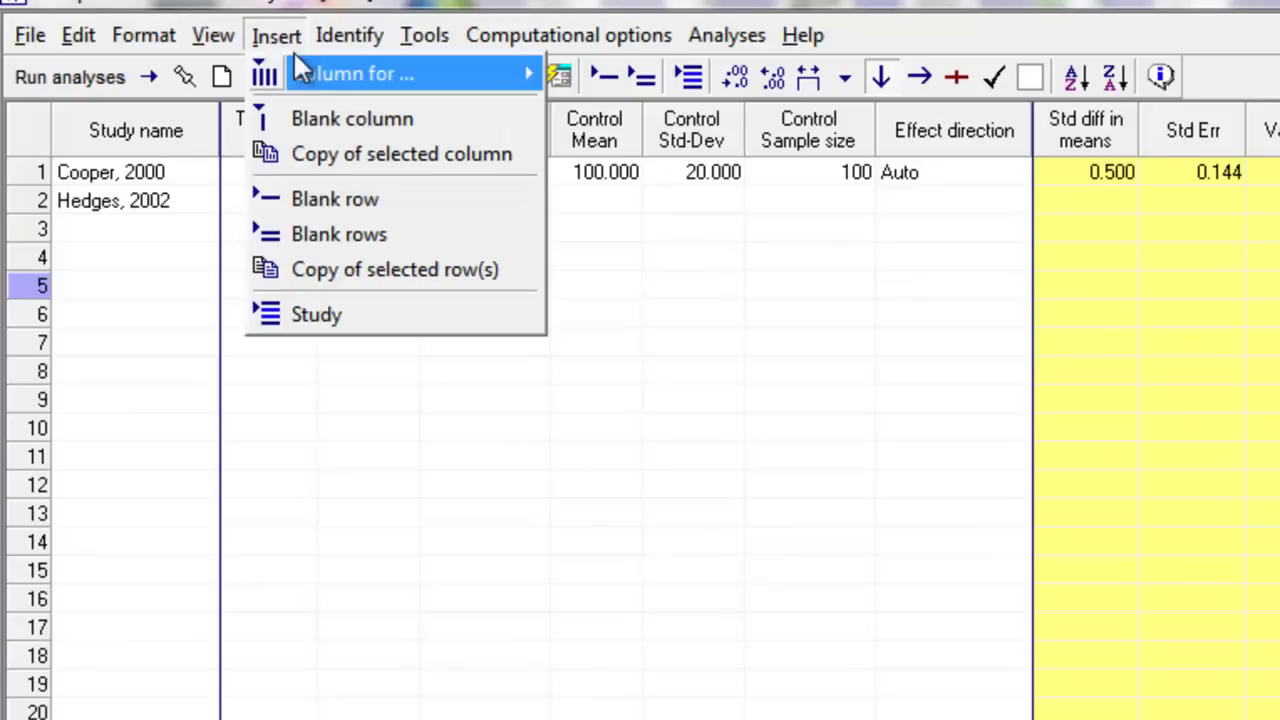
mouse_move(300, 66)
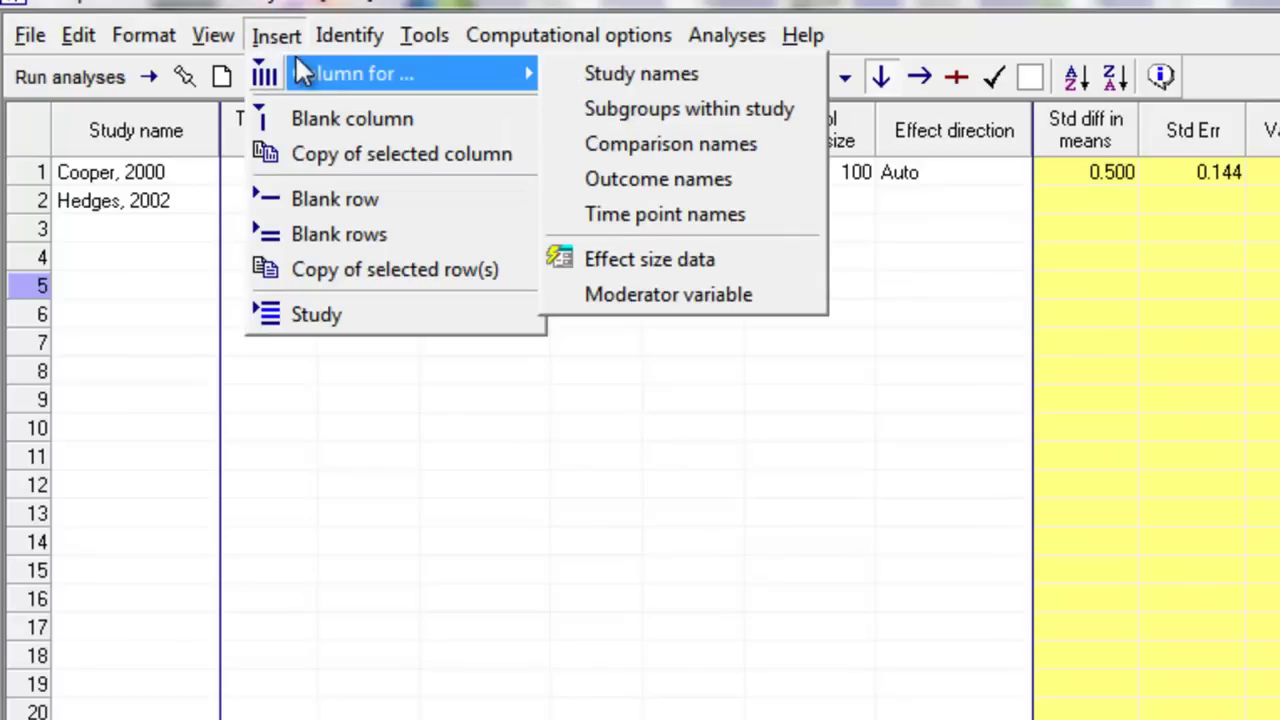
click(700, 265)
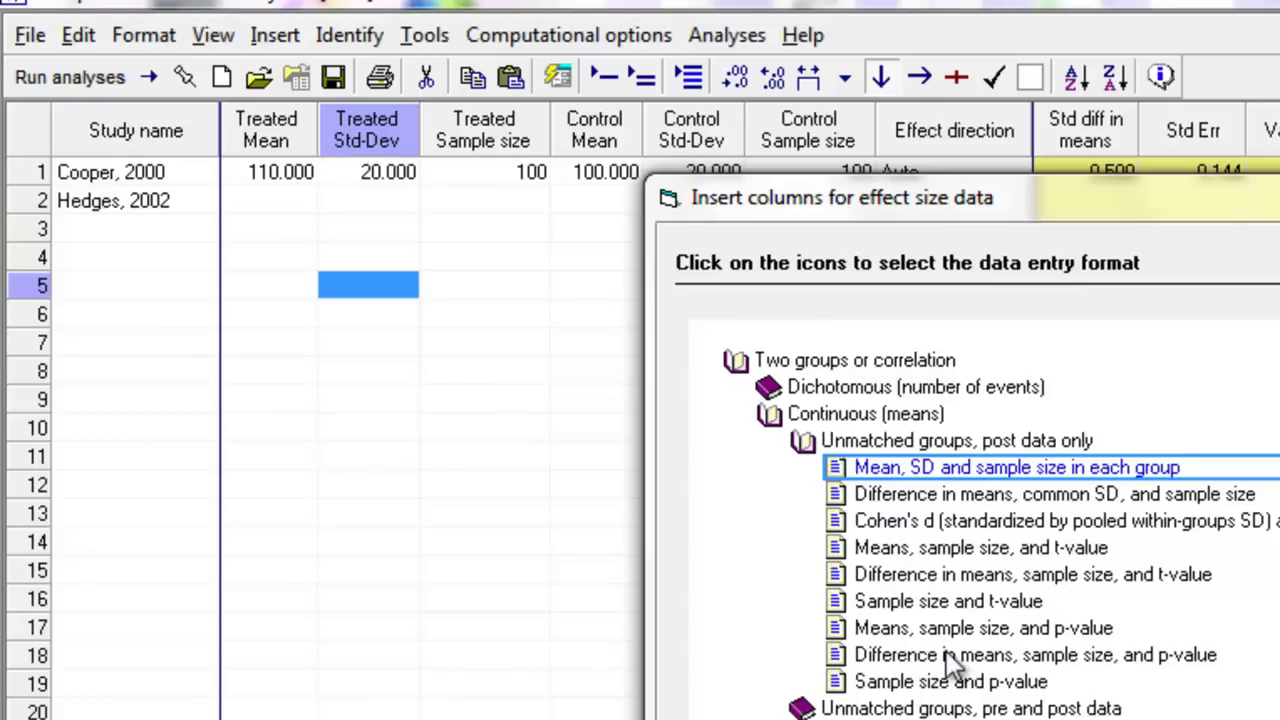
click(940, 603)
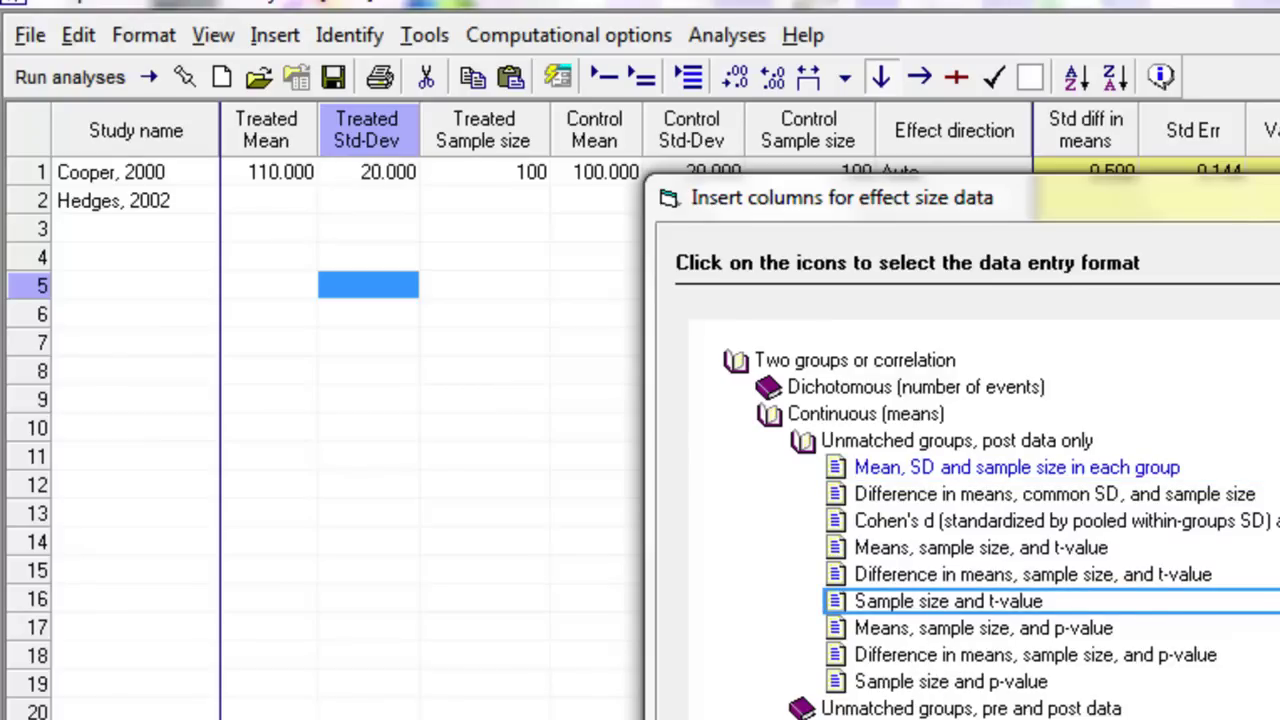
key(Return)
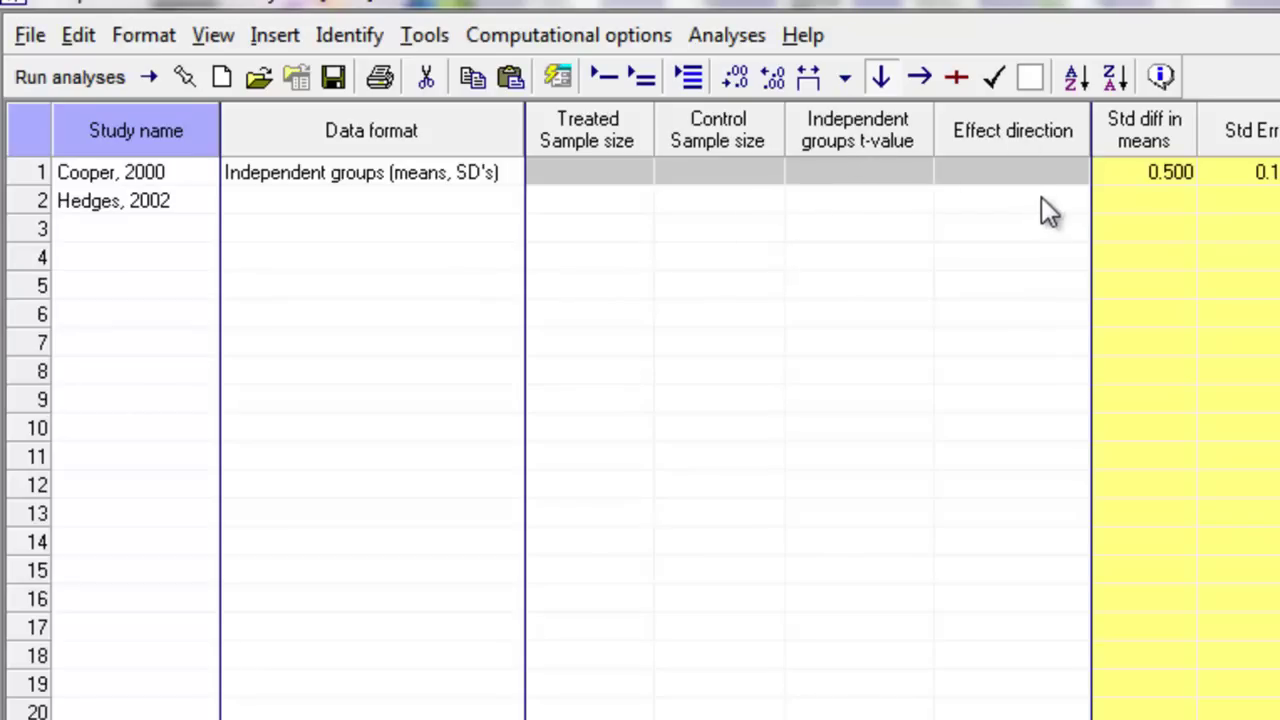
Step: Enter 50 as the sample size of both the treated and the control group in row 2
click(617, 198)
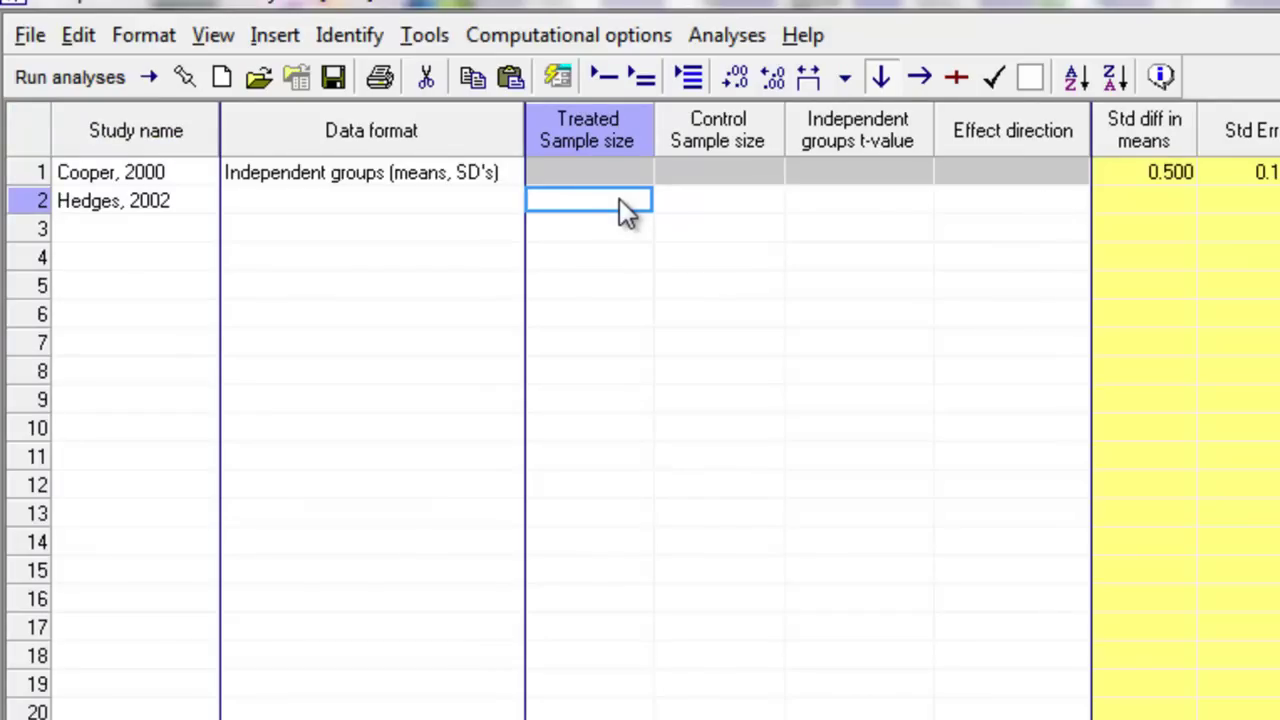
text(50)
key(Return)
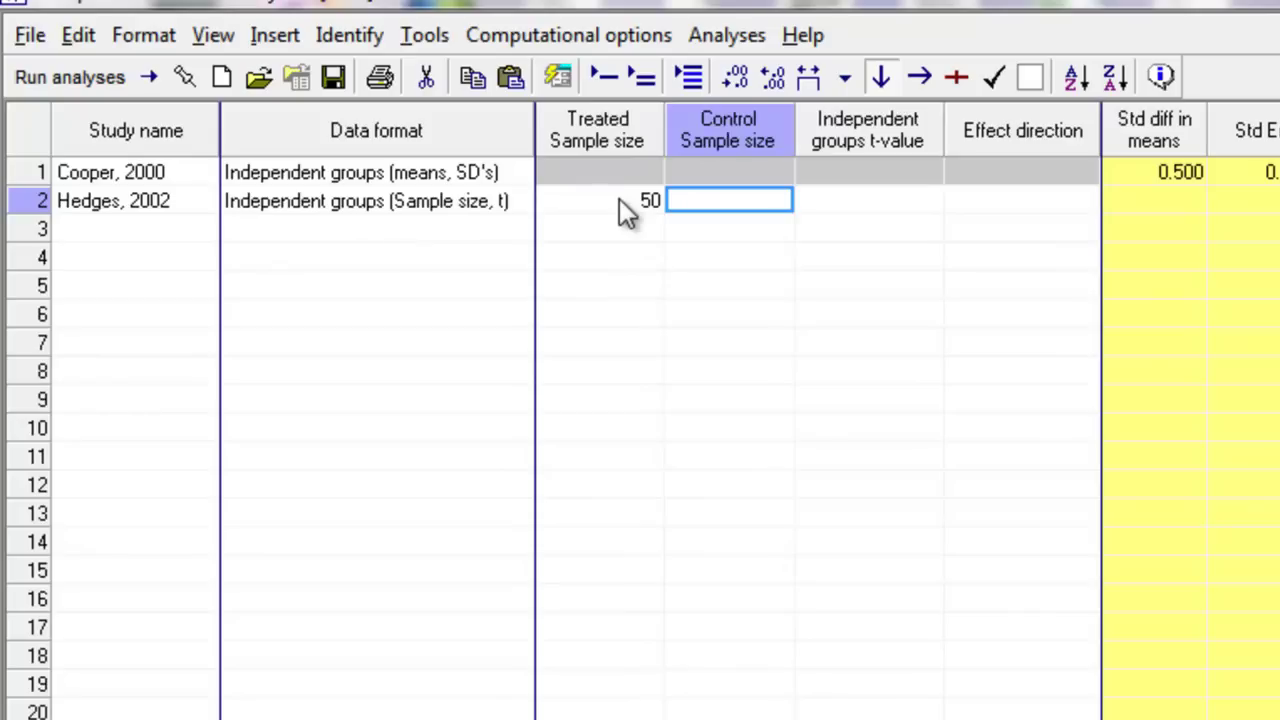
text(50)
key(Return)
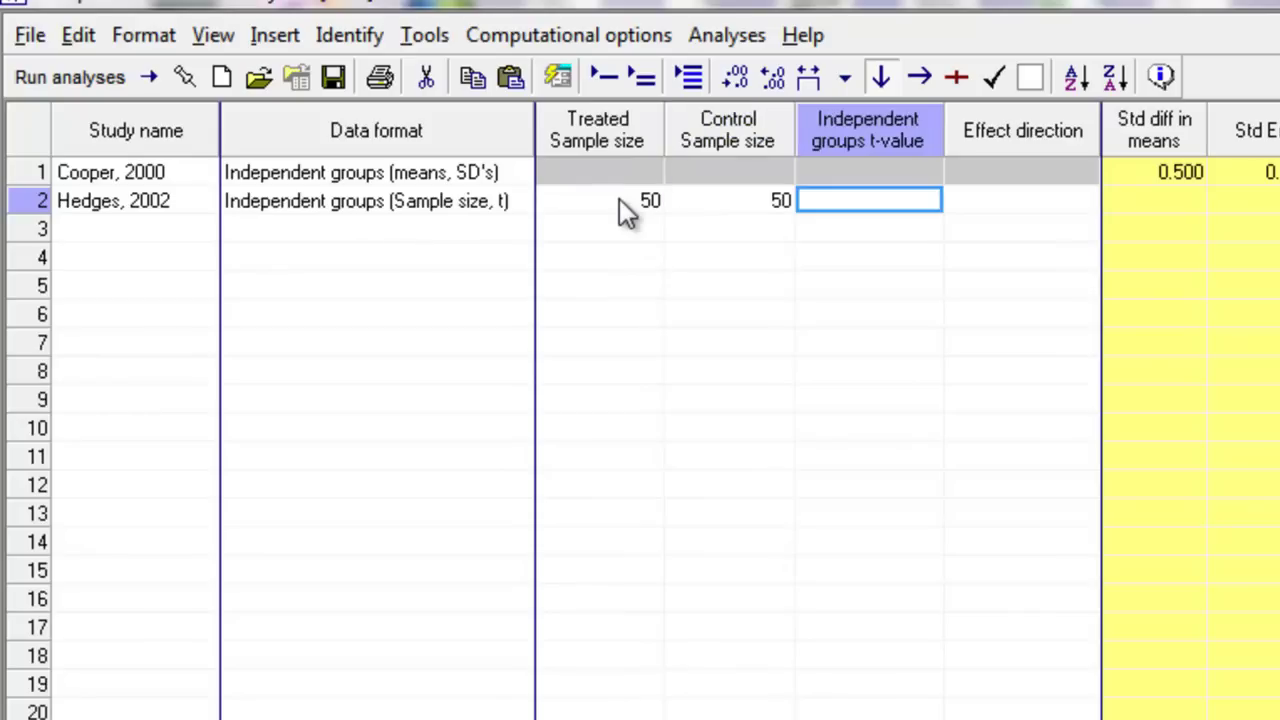
Step: Set the second study's independent groups t-value to 2.5 and its effect direction to Positive
text(2.5)
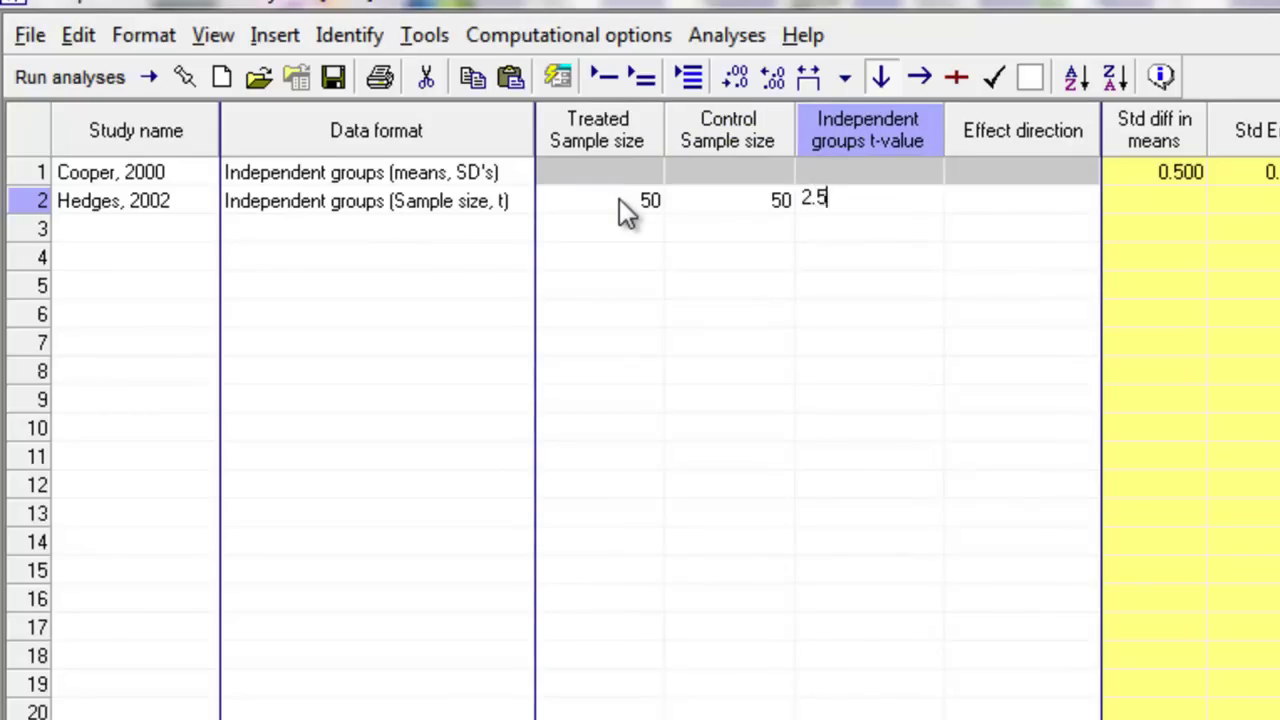
key(Return)
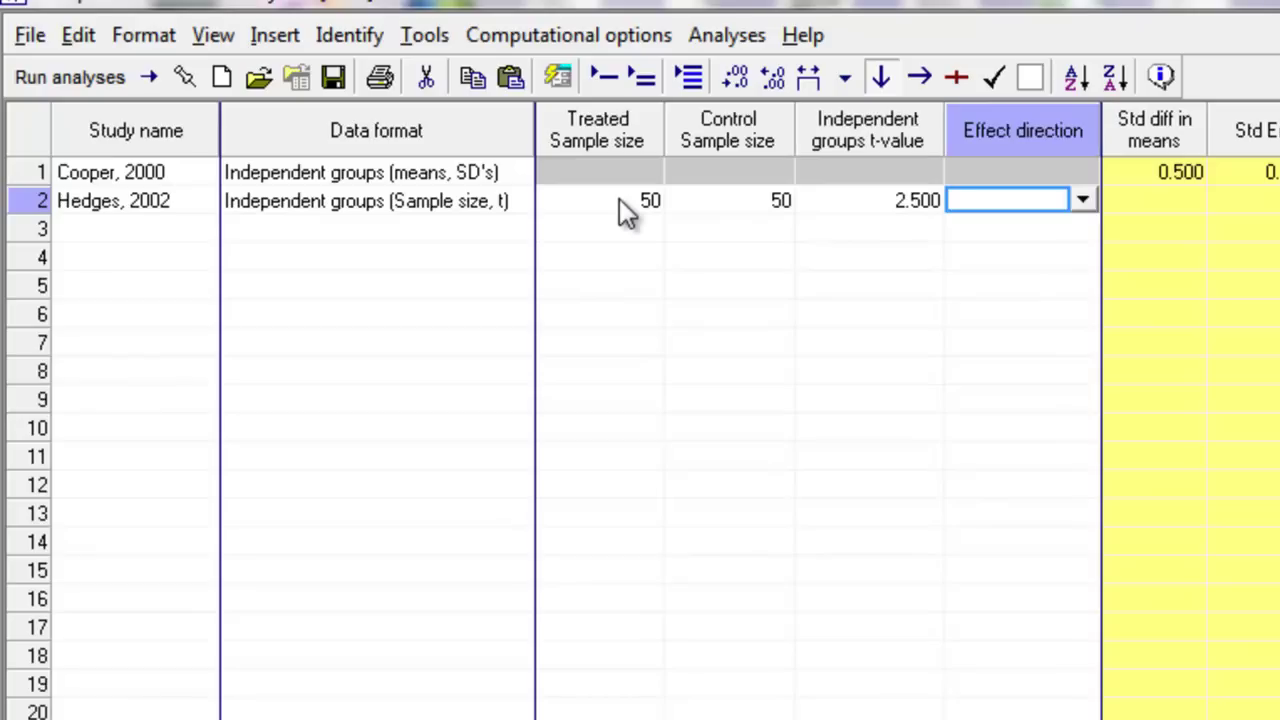
text(p)
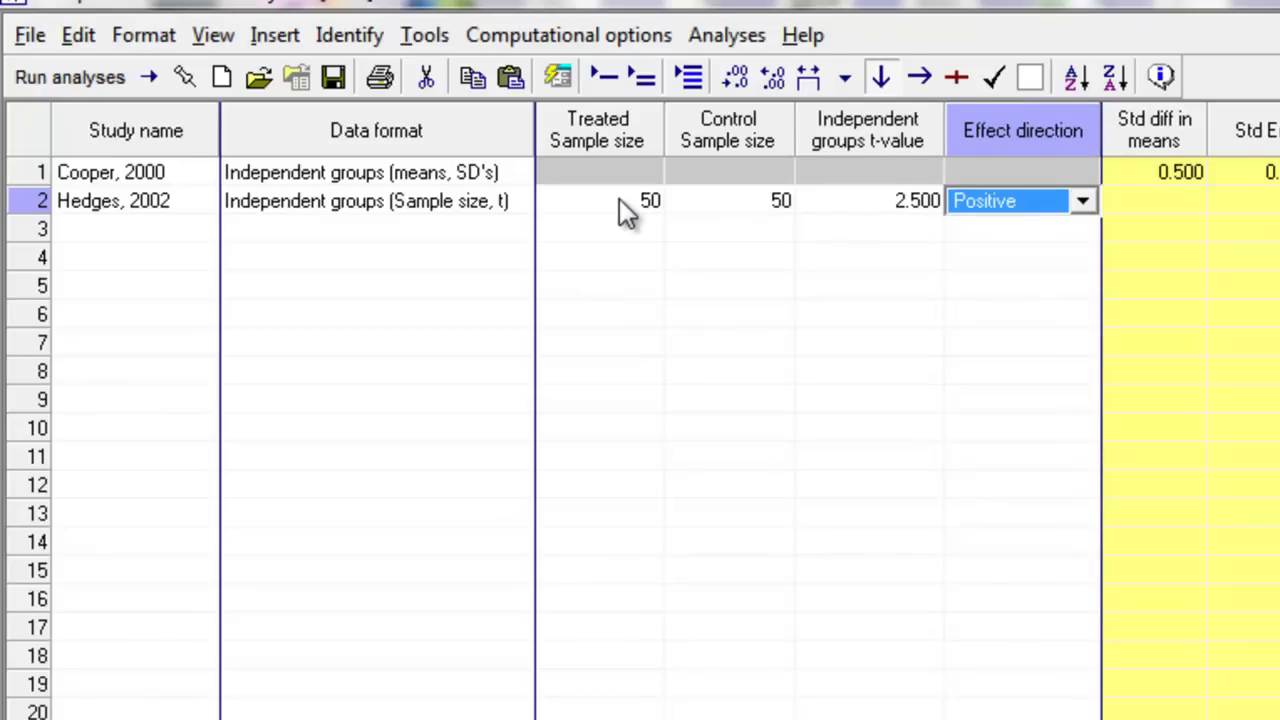
click(1167, 193)
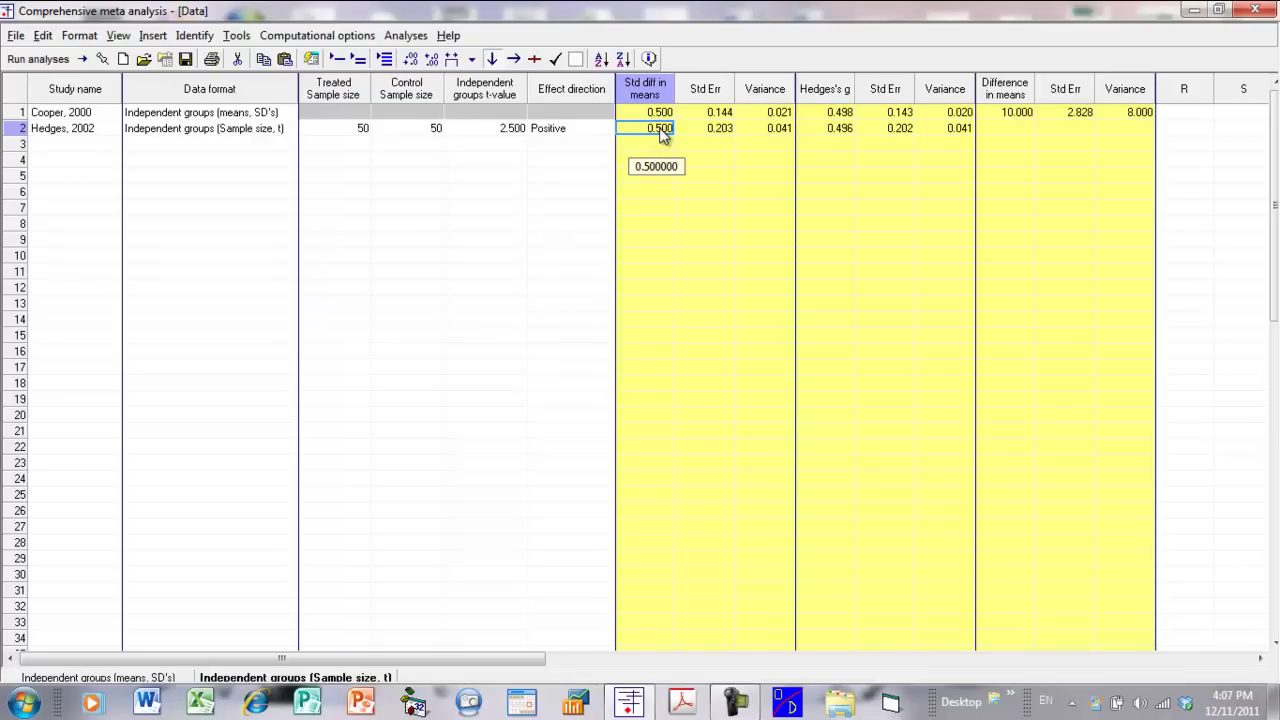
Step: Compare the two studies' data entry formats, alternating between the means and SD's columns and the sample size and t columns
click(592, 146)
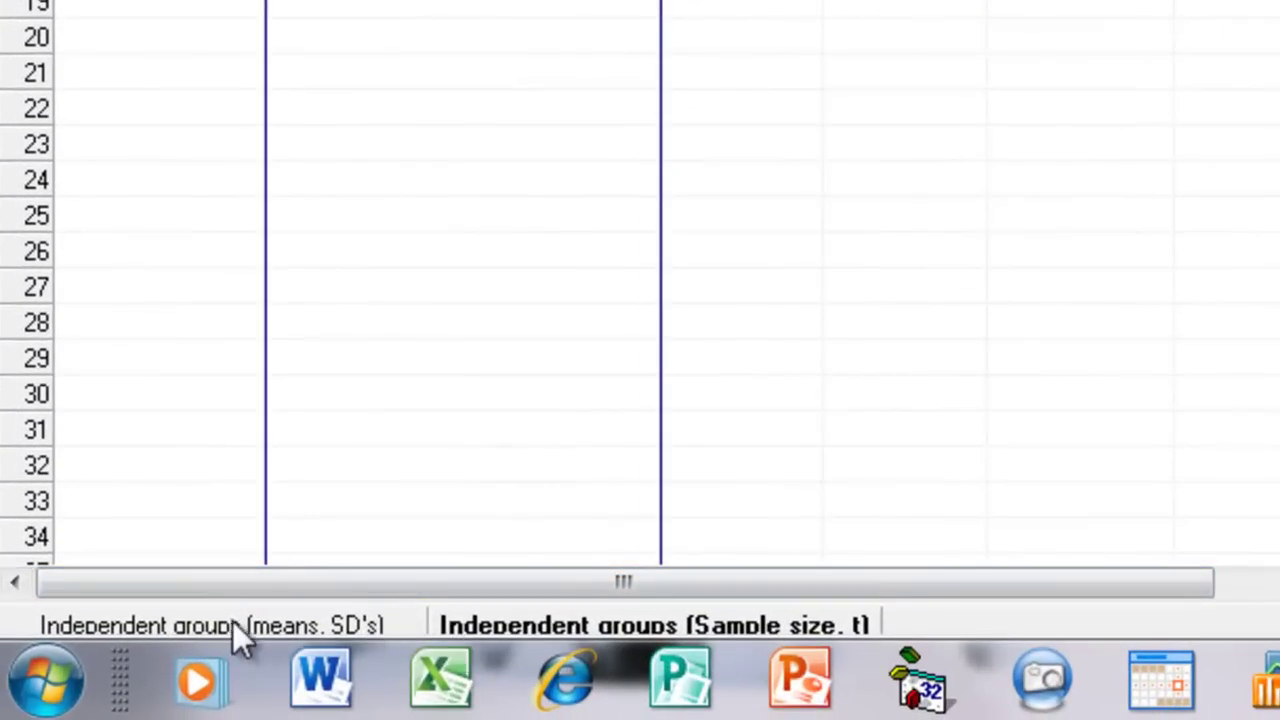
click(264, 623)
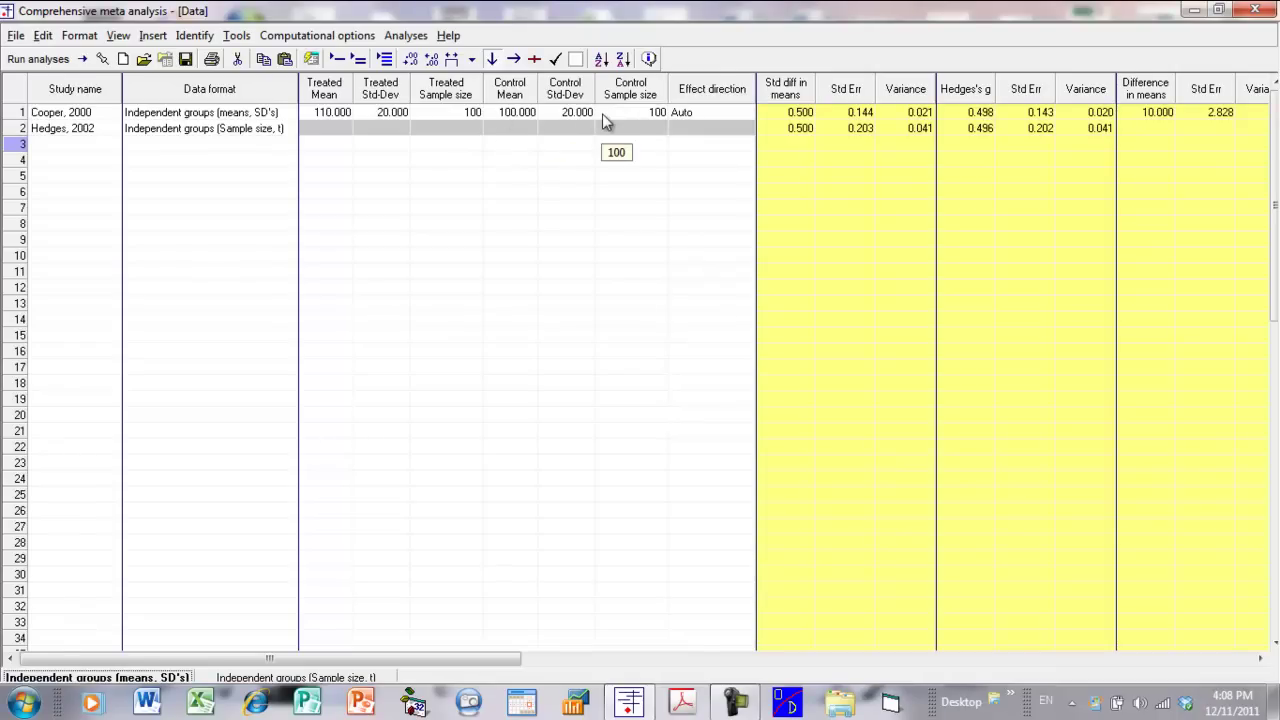
click(296, 677)
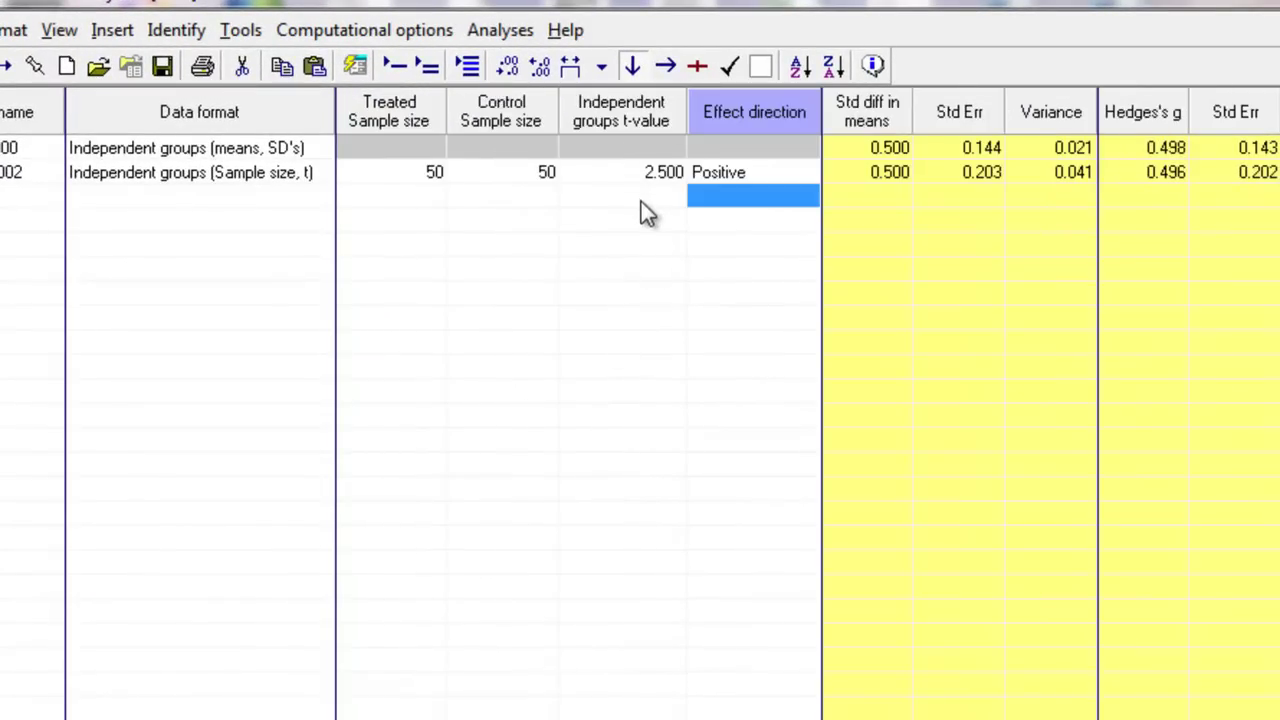
click(575, 146)
click(577, 172)
click(587, 148)
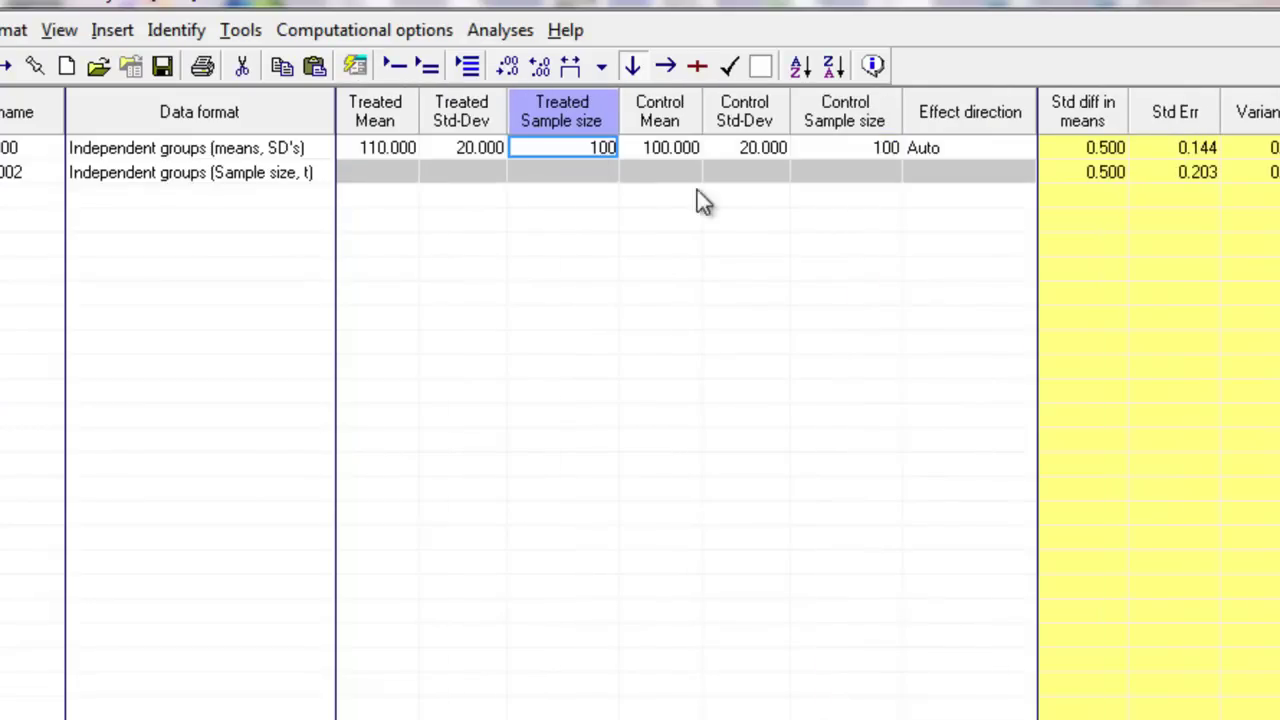
click(265, 172)
click(262, 150)
click(258, 175)
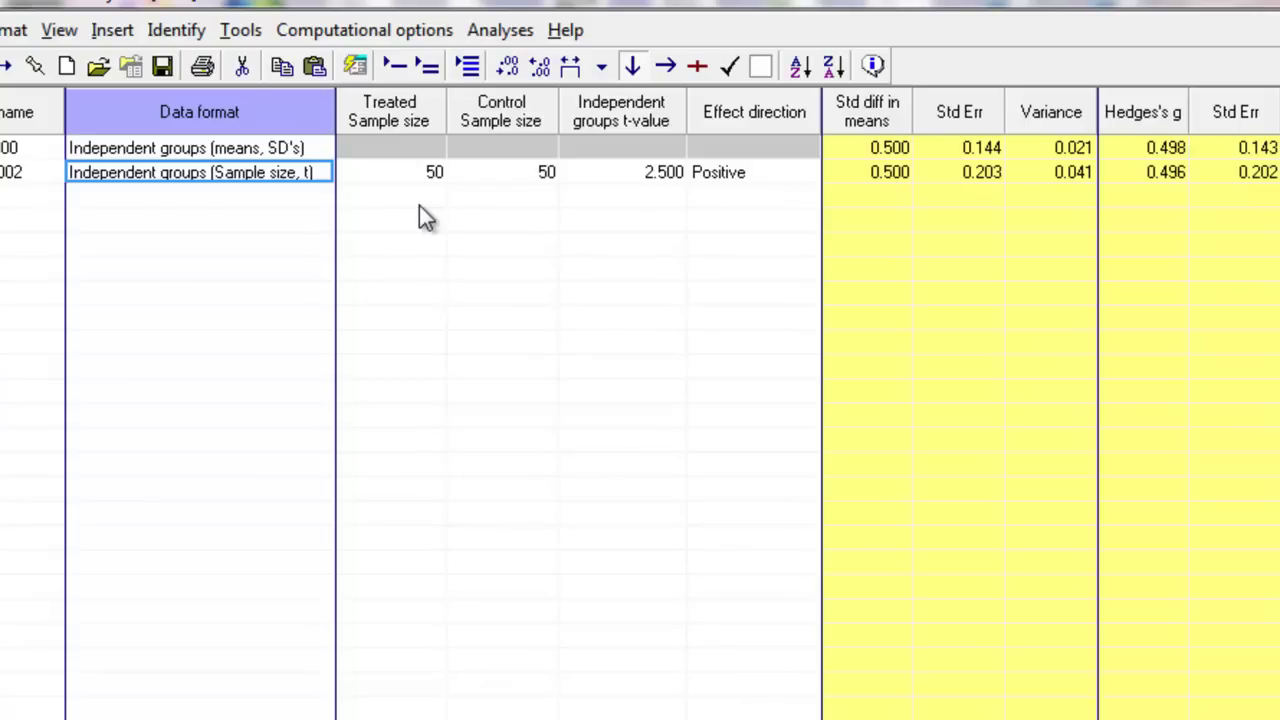
Step: Show all data entry formats side by side, and return to showing only the means and SD's format
right_click(546, 288)
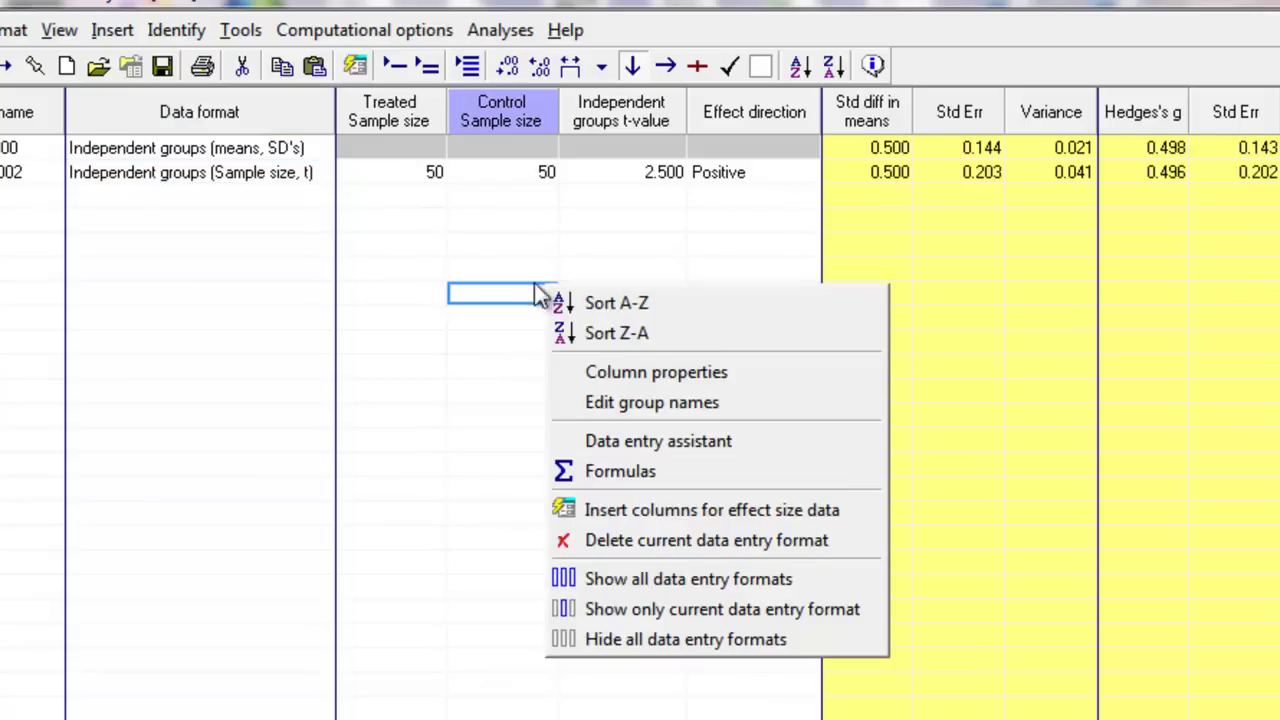
click(667, 585)
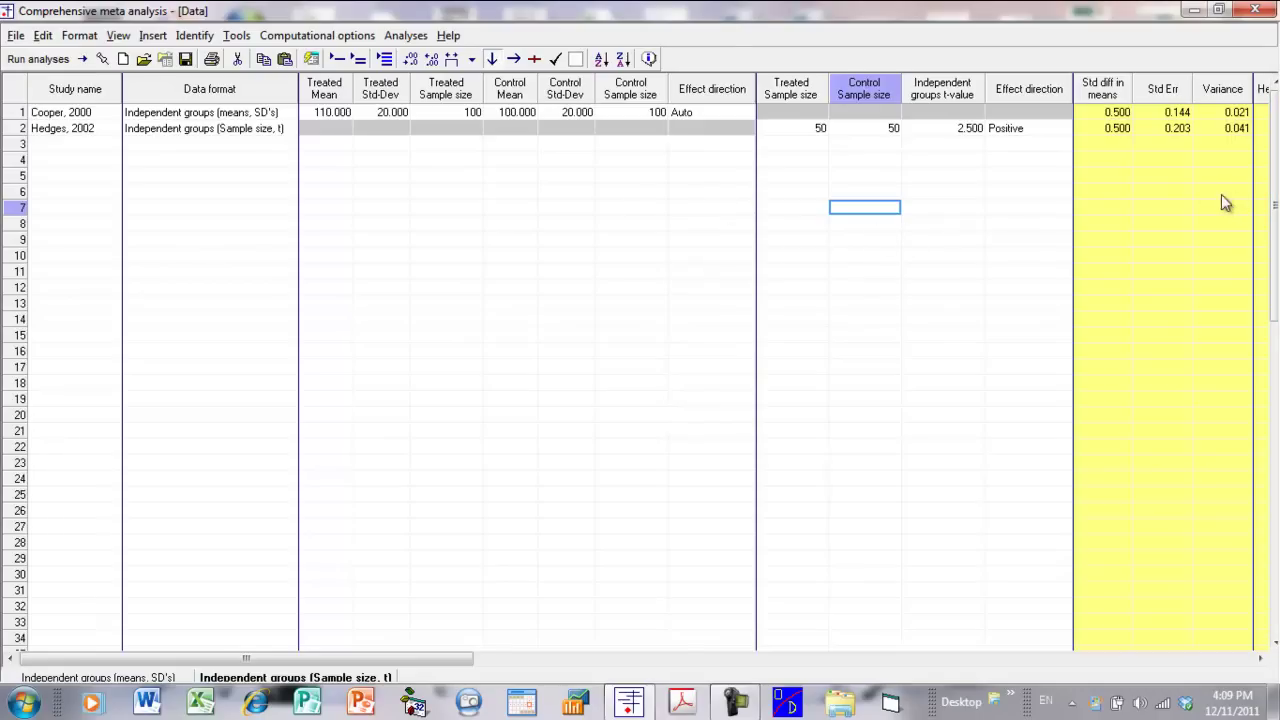
right_click(491, 163)
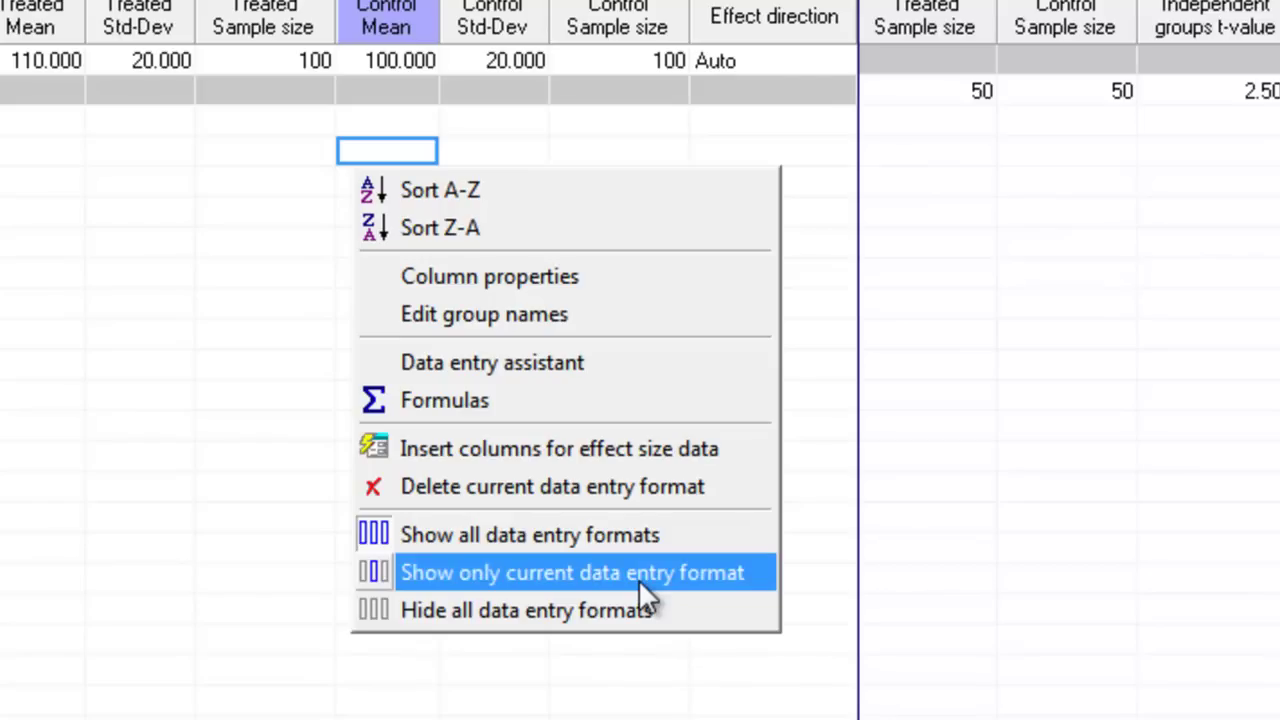
click(489, 572)
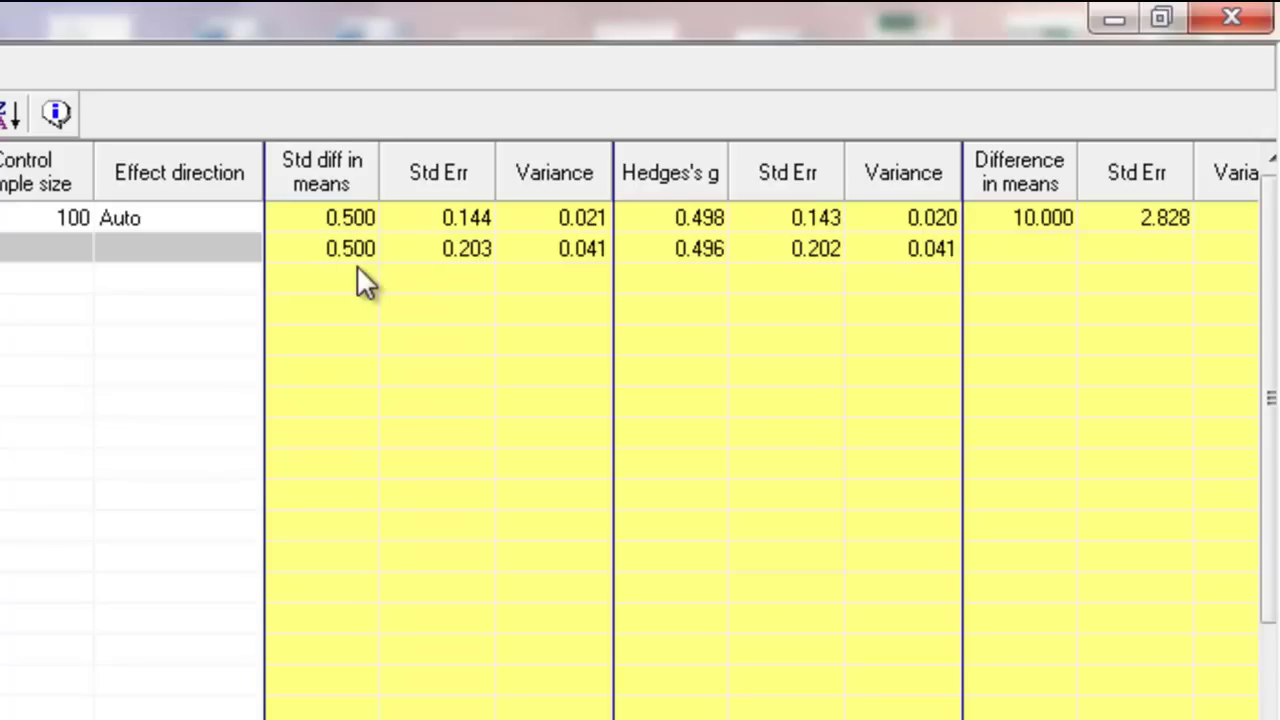
Step: Run the meta-analysis on both studies and widen the results table's Study name column to fit the full names
mouse_move(704, 254)
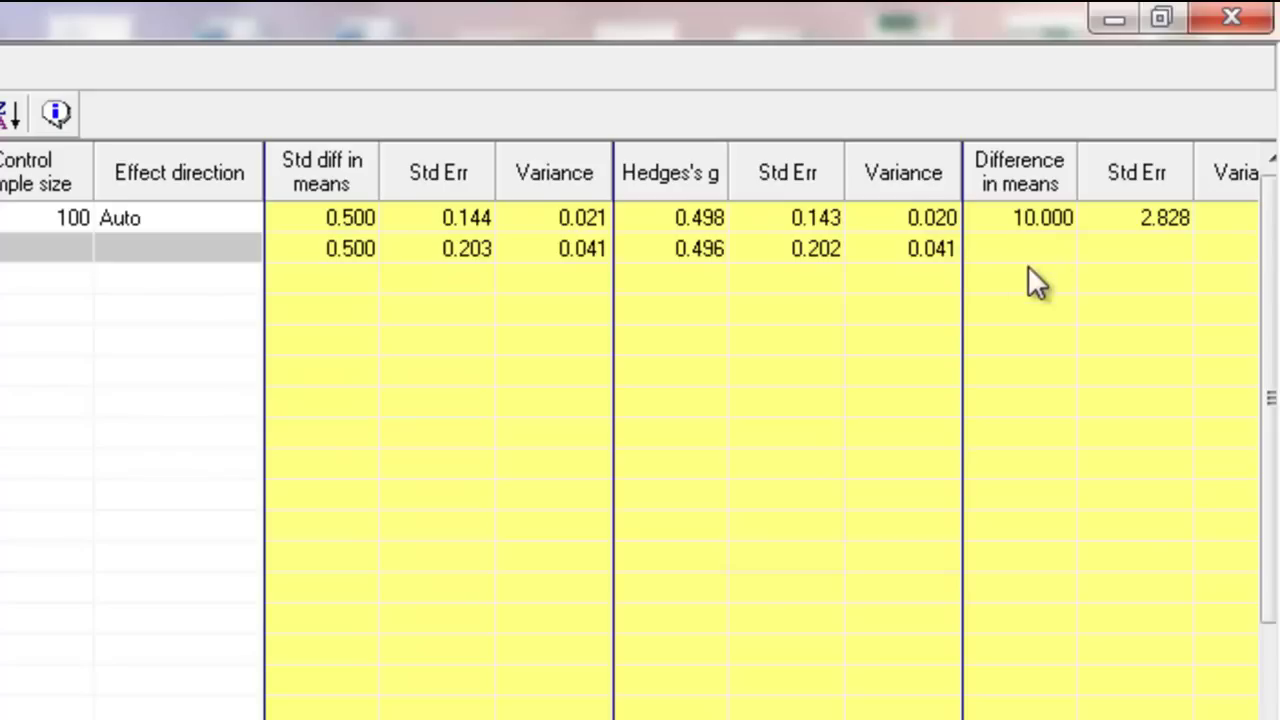
mouse_move(846, 265)
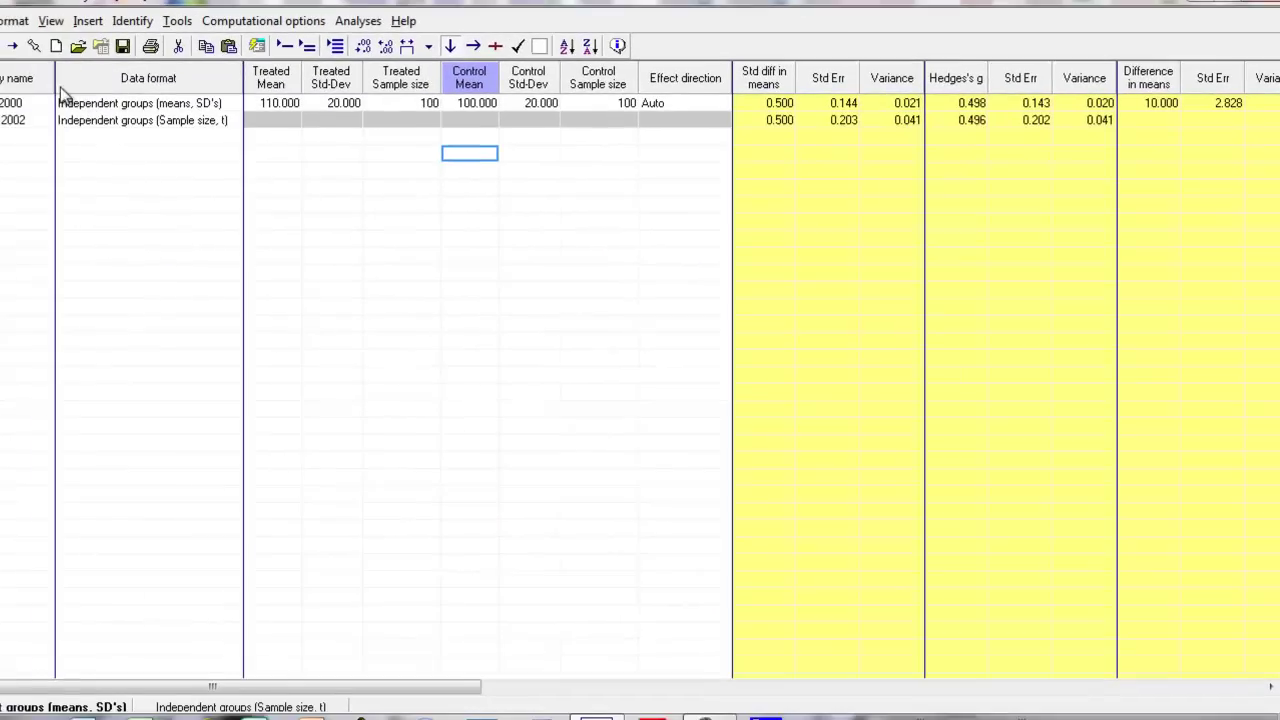
click(12, 46)
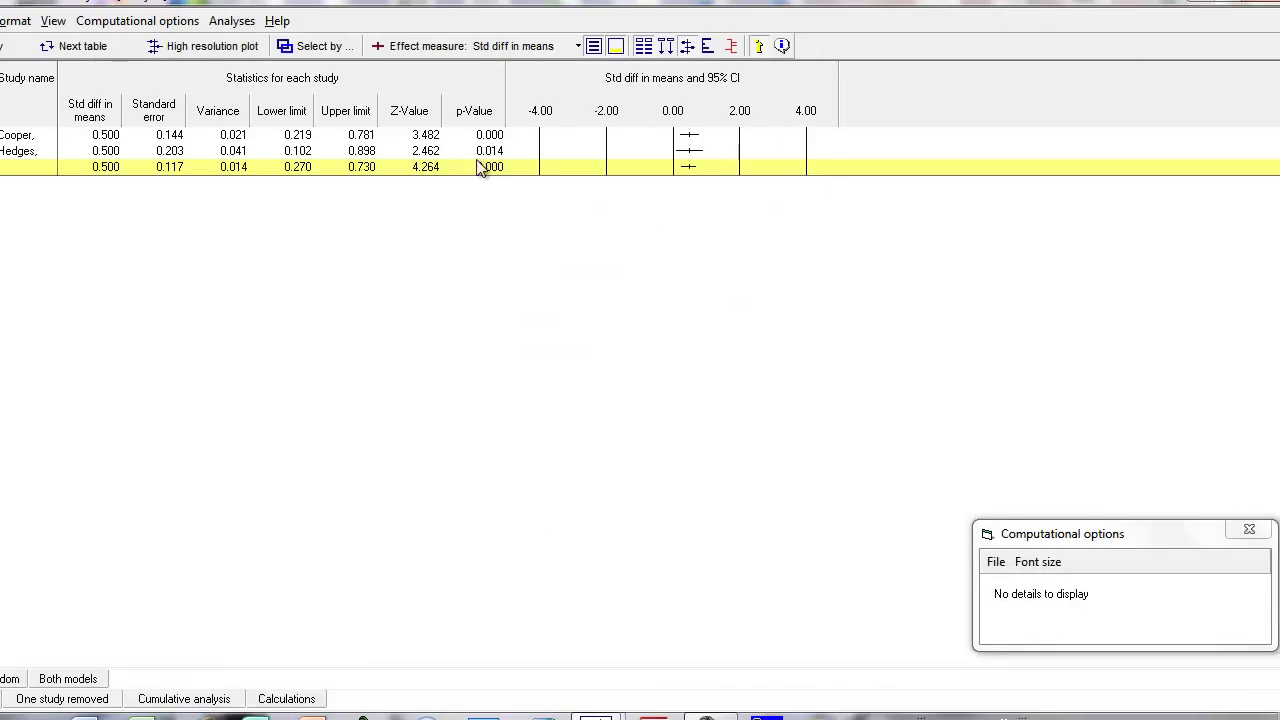
drag(188, 150, 240, 149)
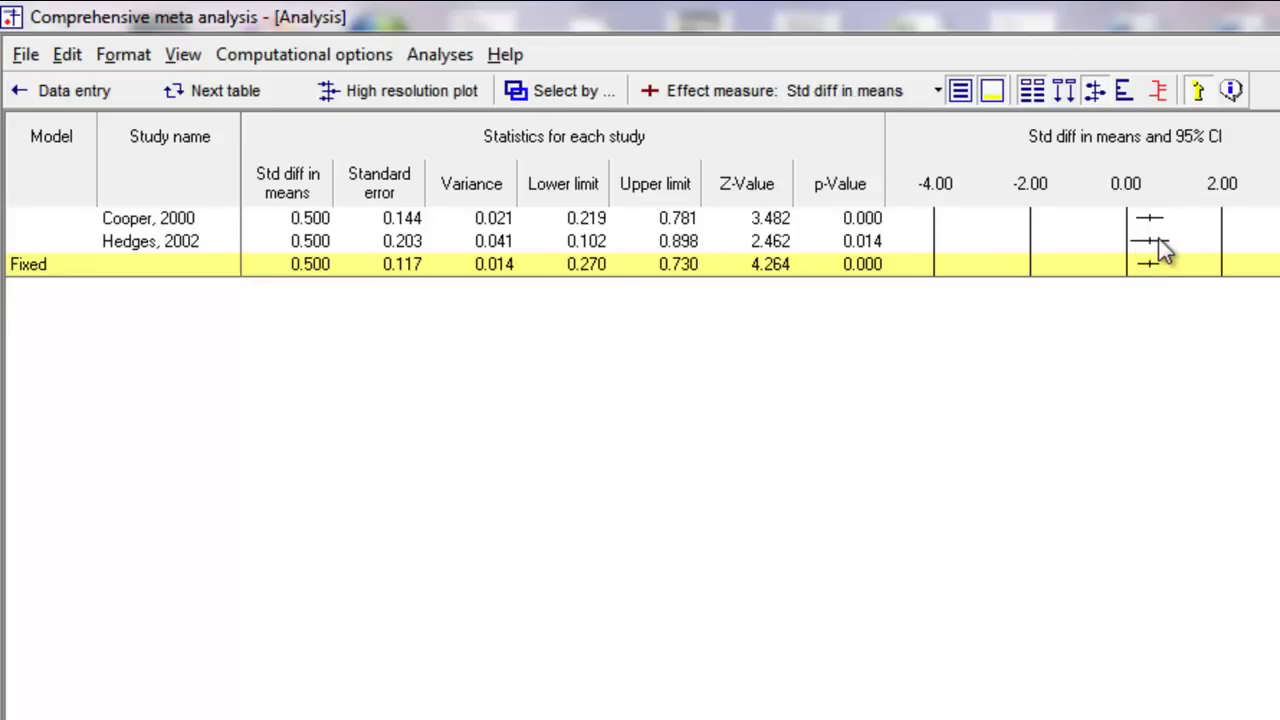
Step: Return to the data sheet and open the existing file Means.cma, discarding the changes to the current spreadsheet
click(104, 89)
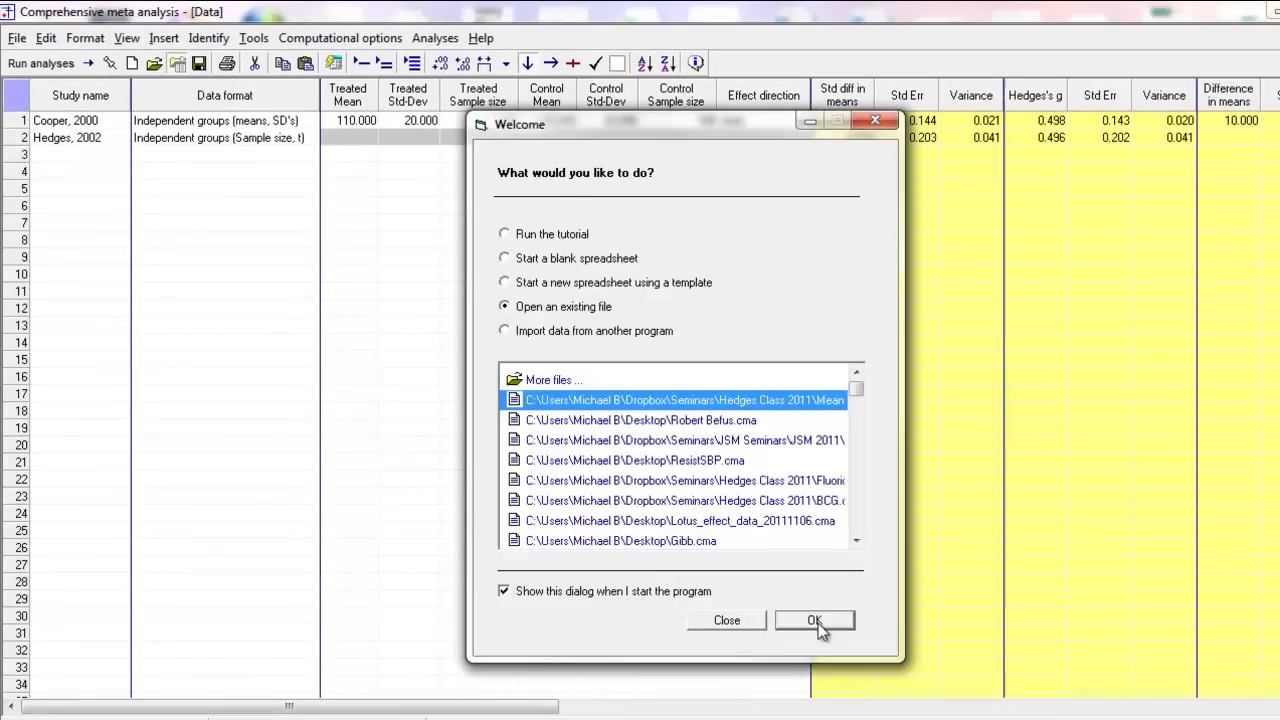
click(818, 621)
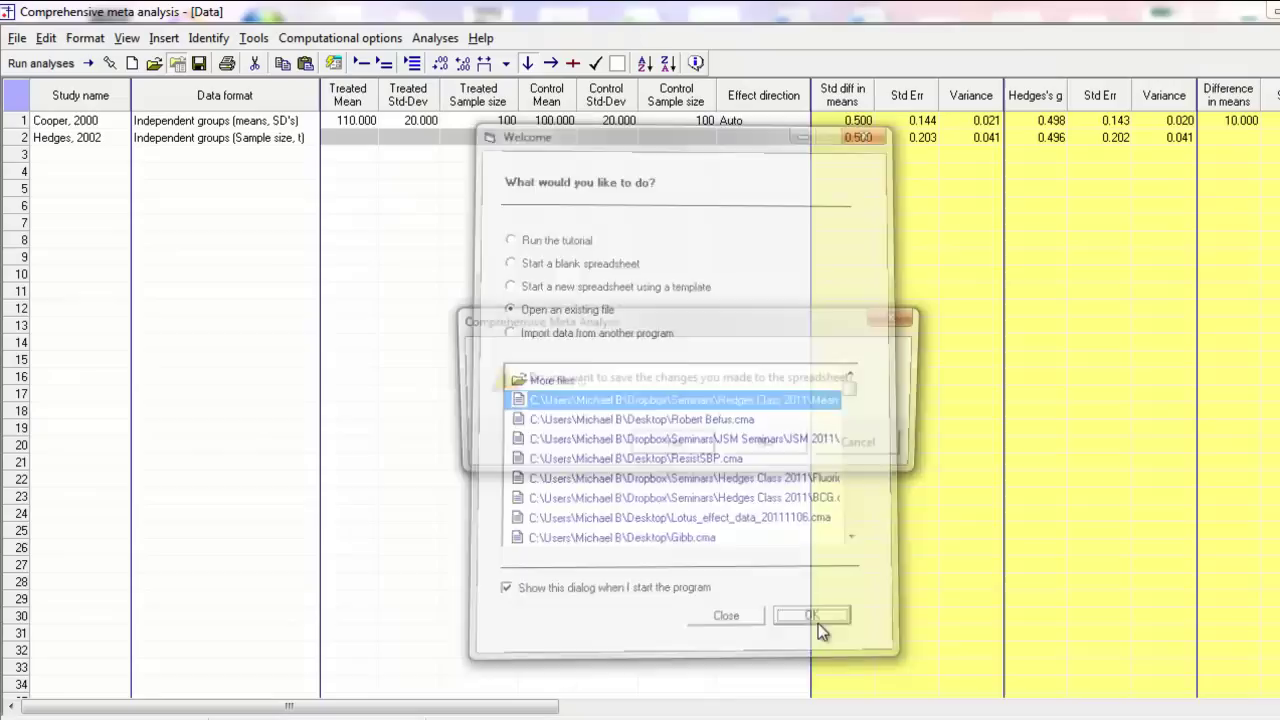
click(757, 450)
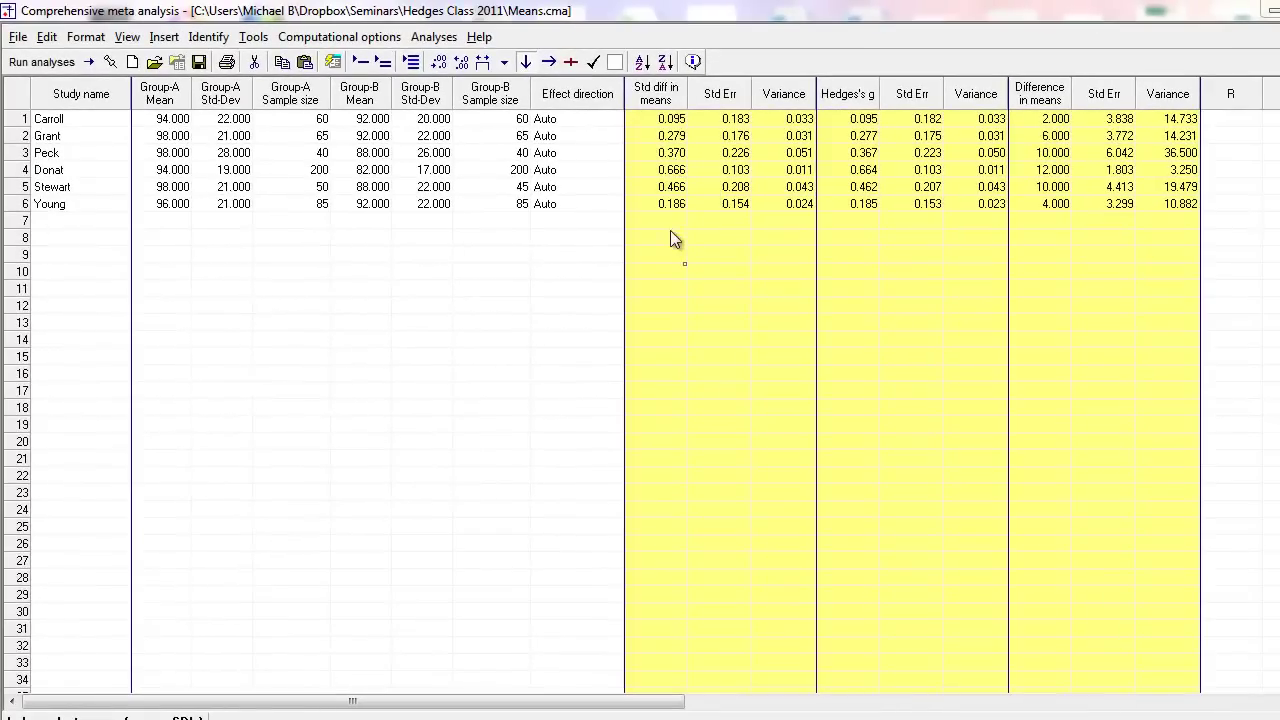
Step: Customize the computed effect size display to hide the standard error for all indices
right_click(686, 268)
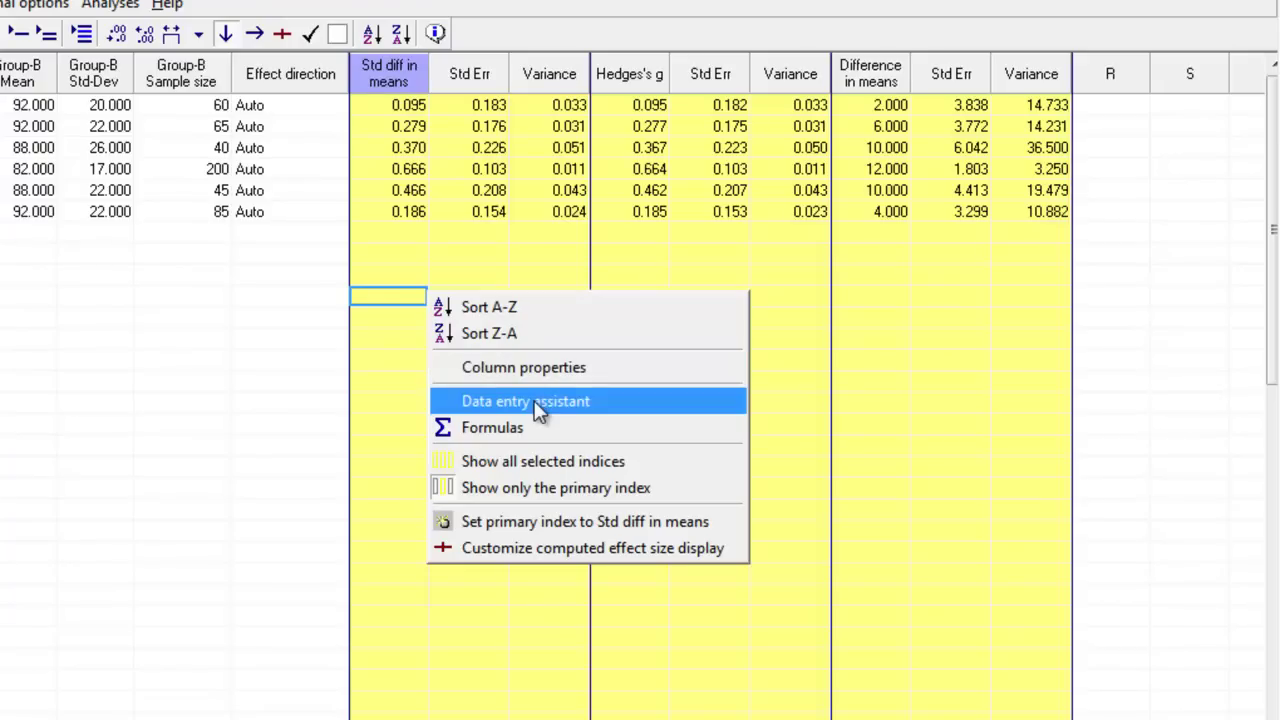
click(530, 550)
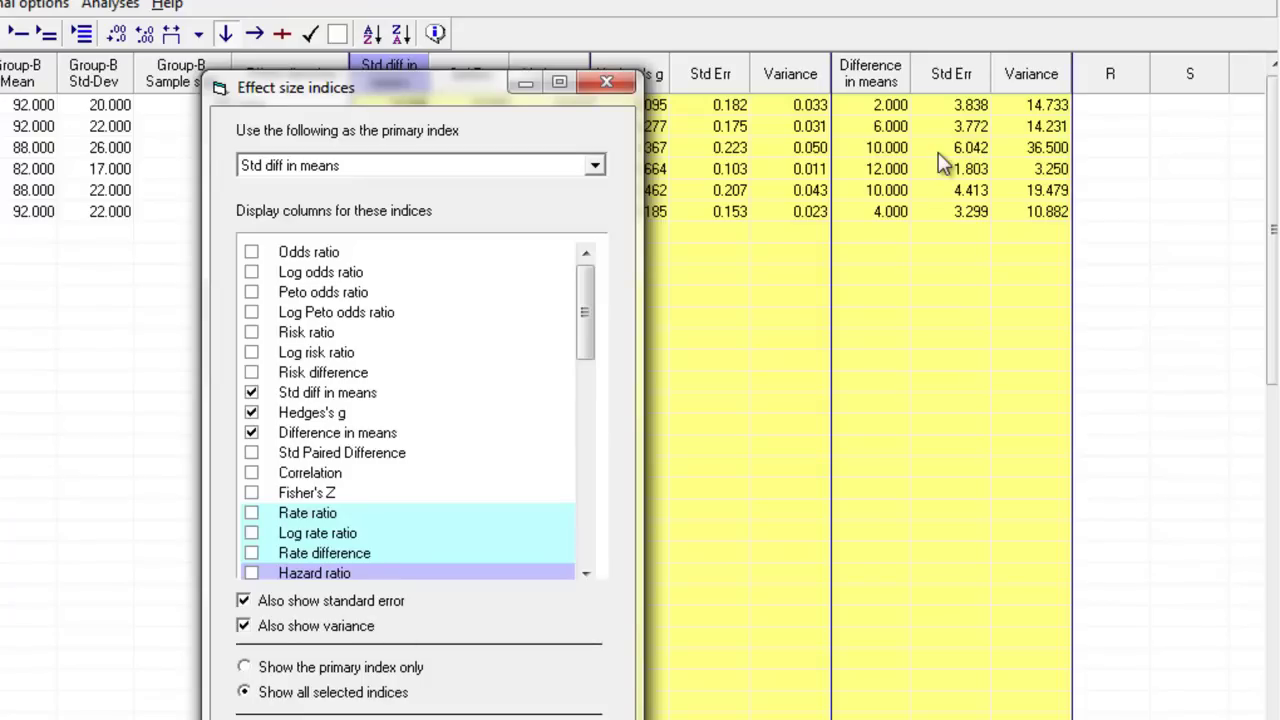
click(244, 602)
click(580, 712)
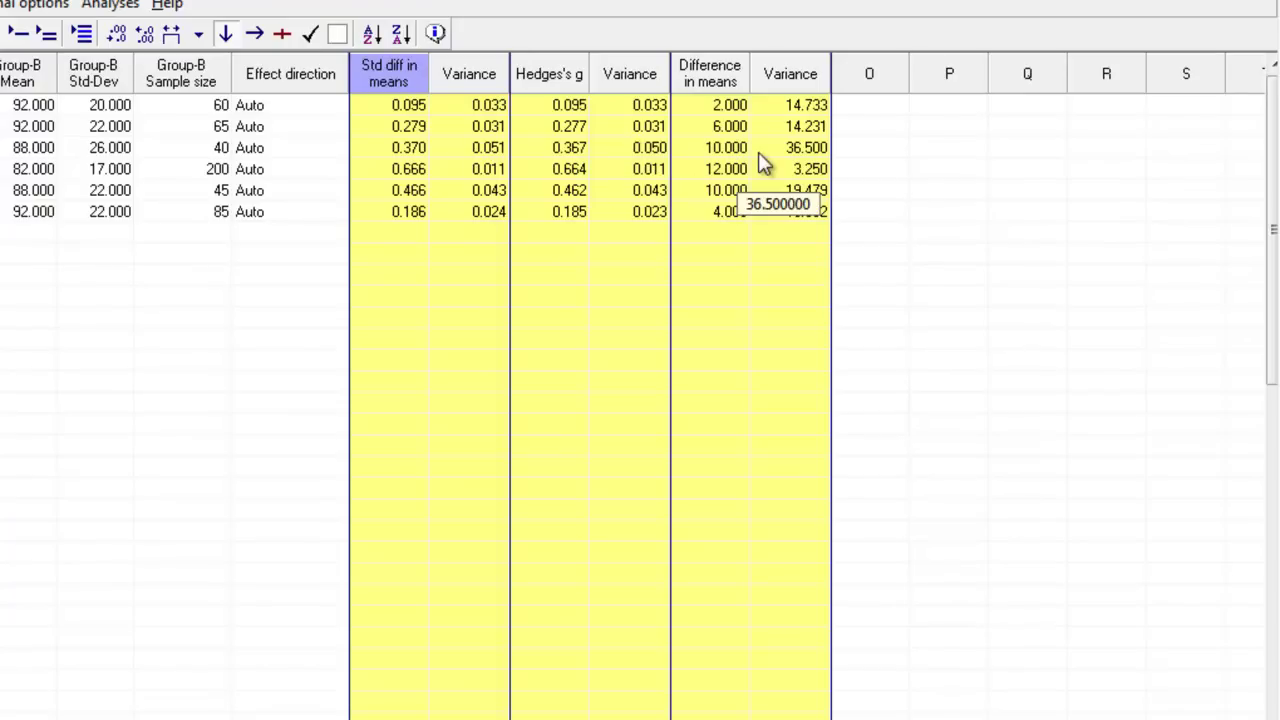
Step: Open the data entry assistant for the empty row 8 and close it without entering data
right_click(451, 244)
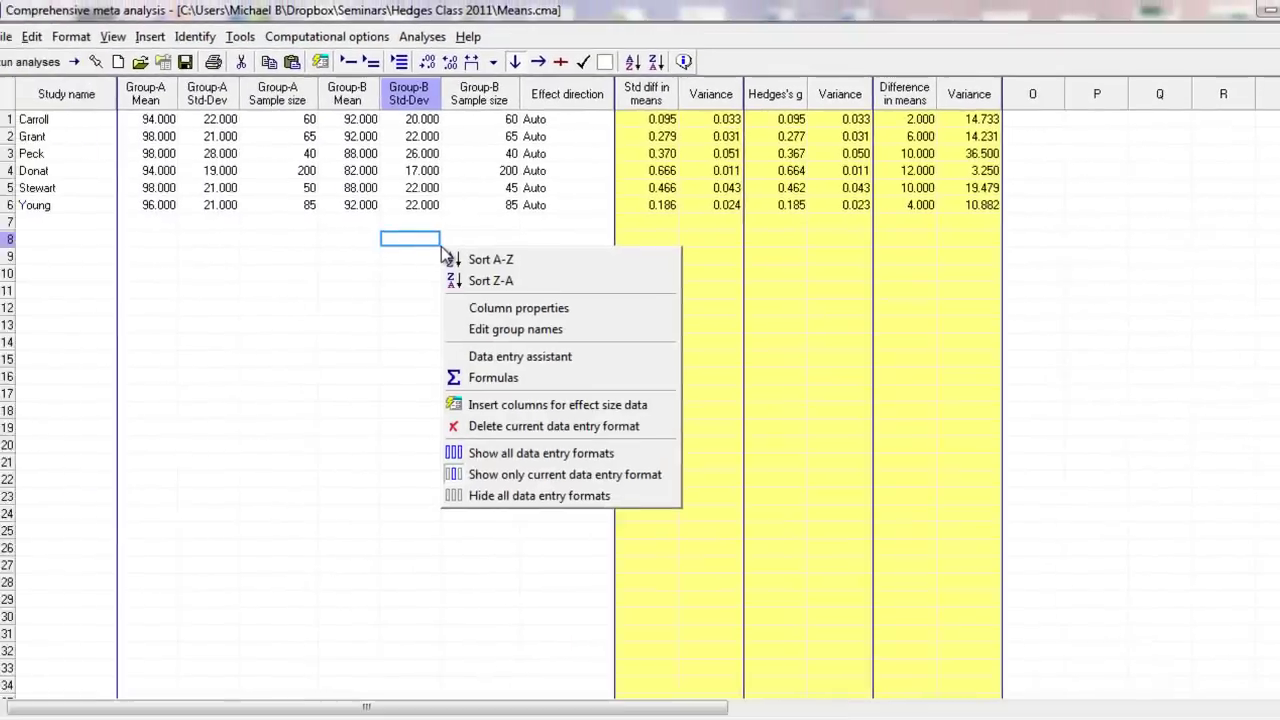
click(539, 355)
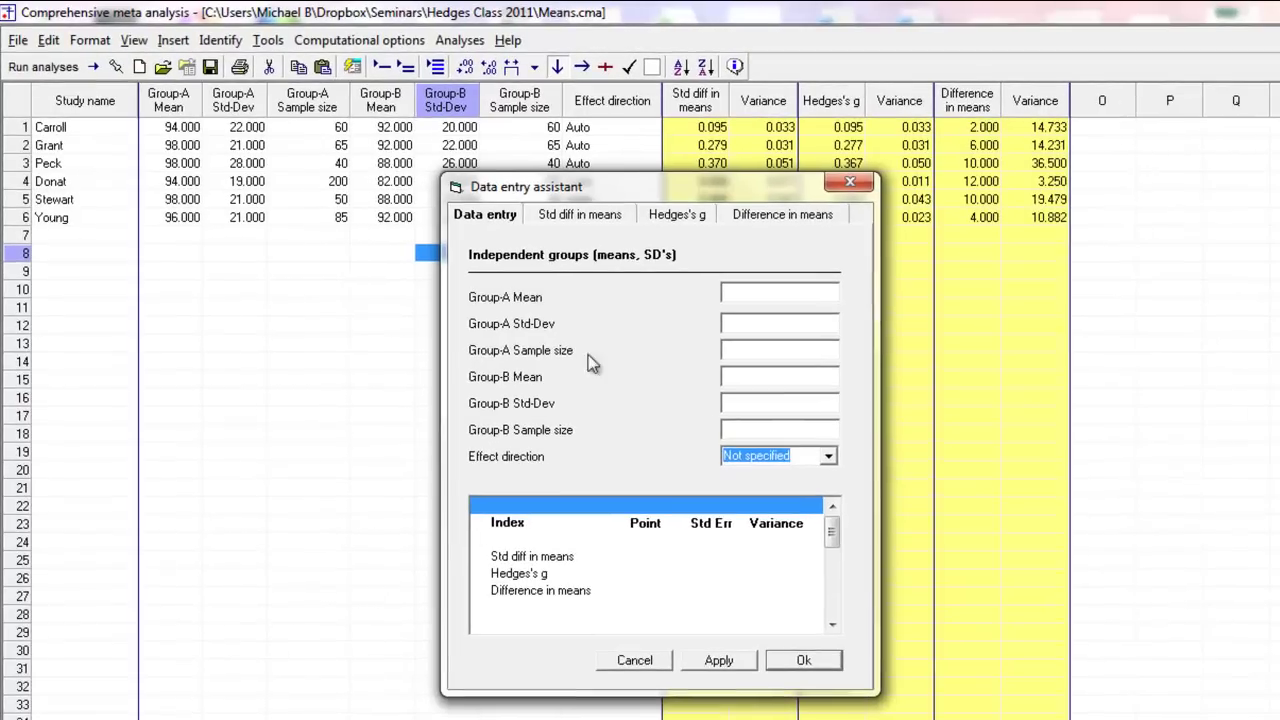
click(850, 182)
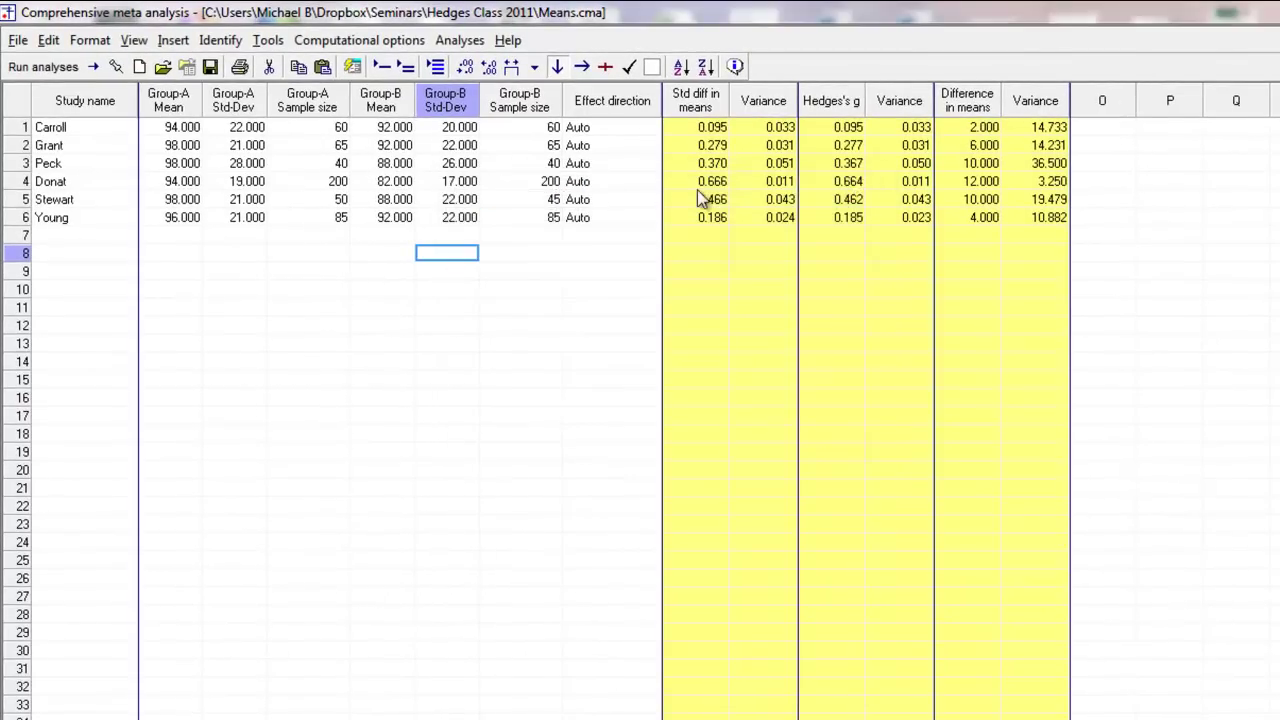
Step: Inspect the second study in the data entry assistant, including the formulas for its Std diff in means, and close the assistant
double_click(466, 149)
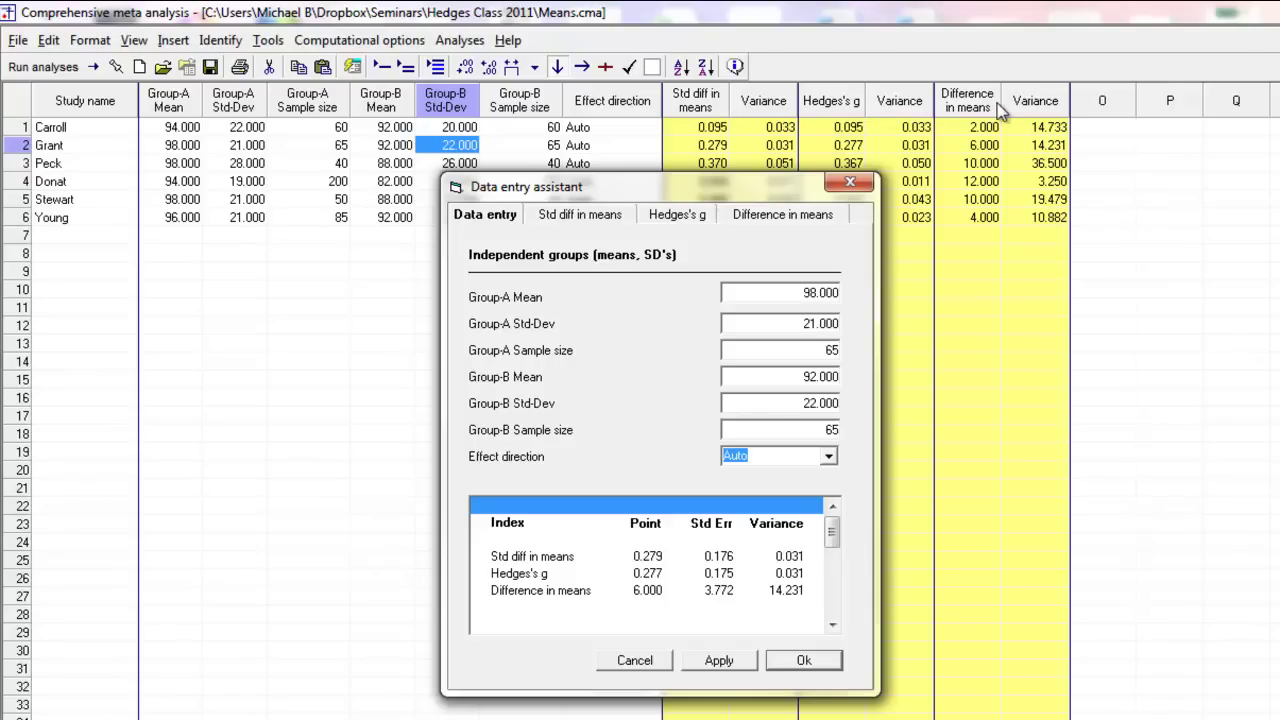
click(590, 222)
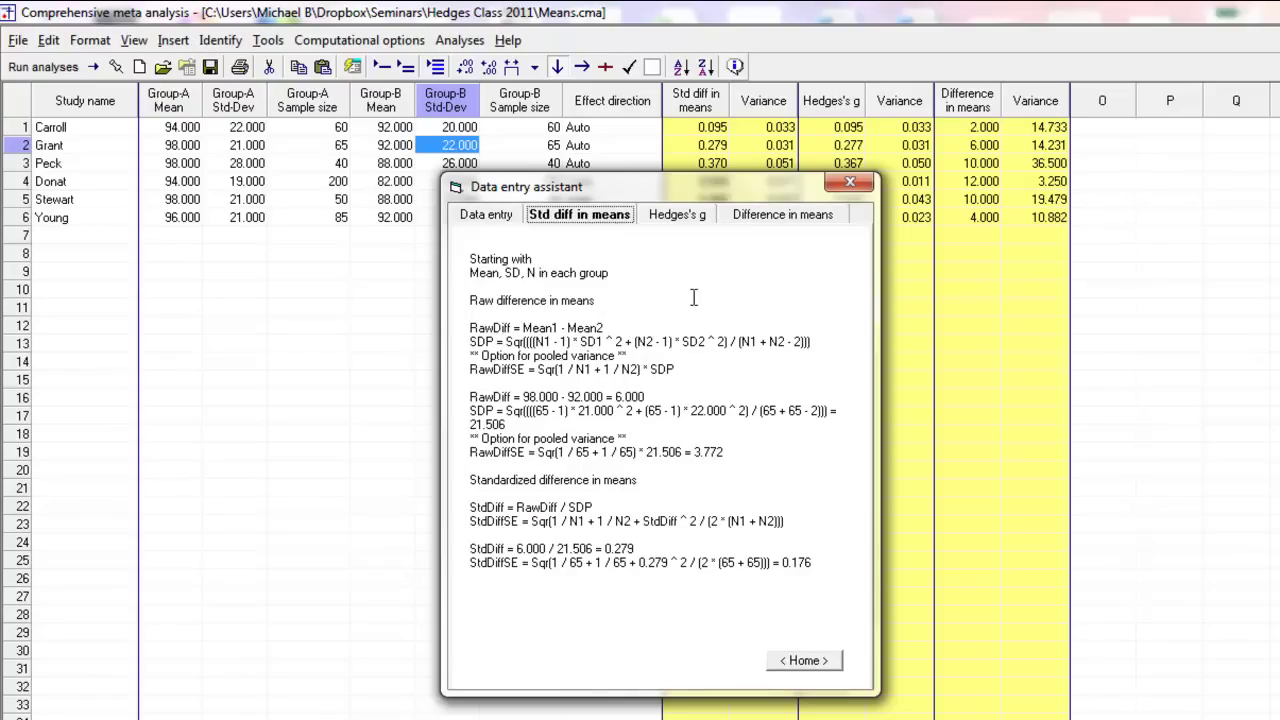
click(492, 218)
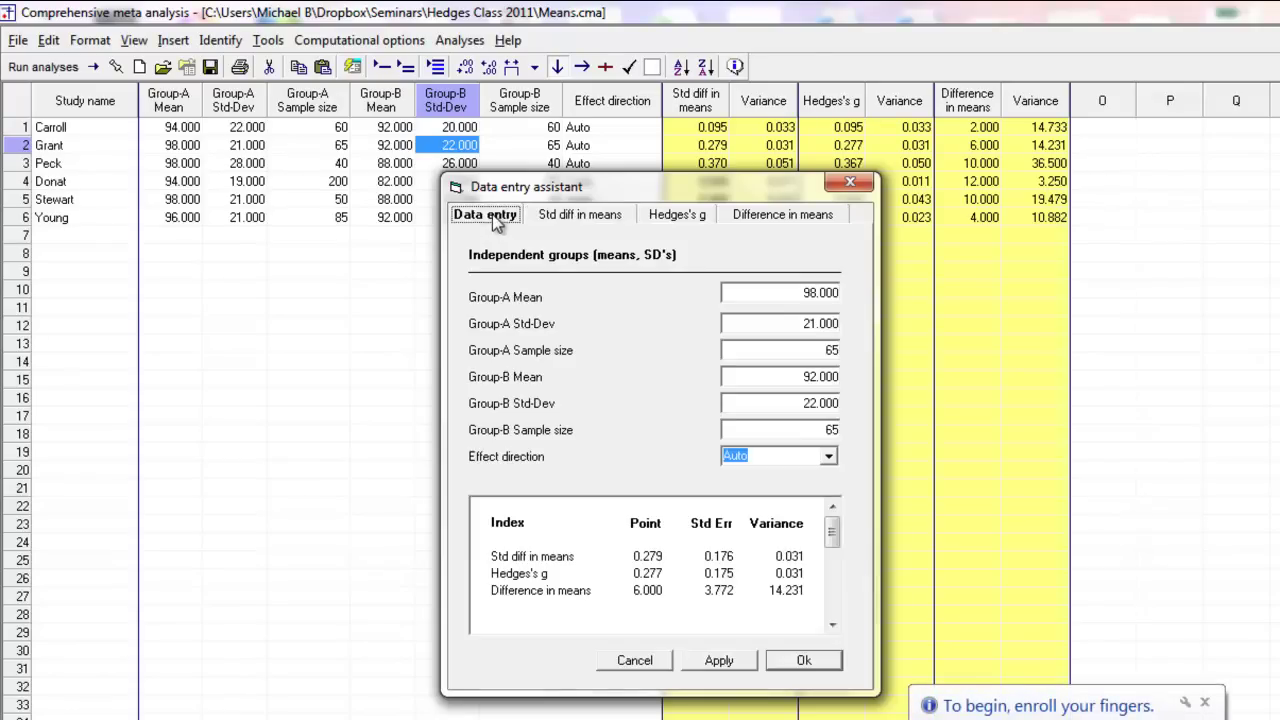
click(852, 181)
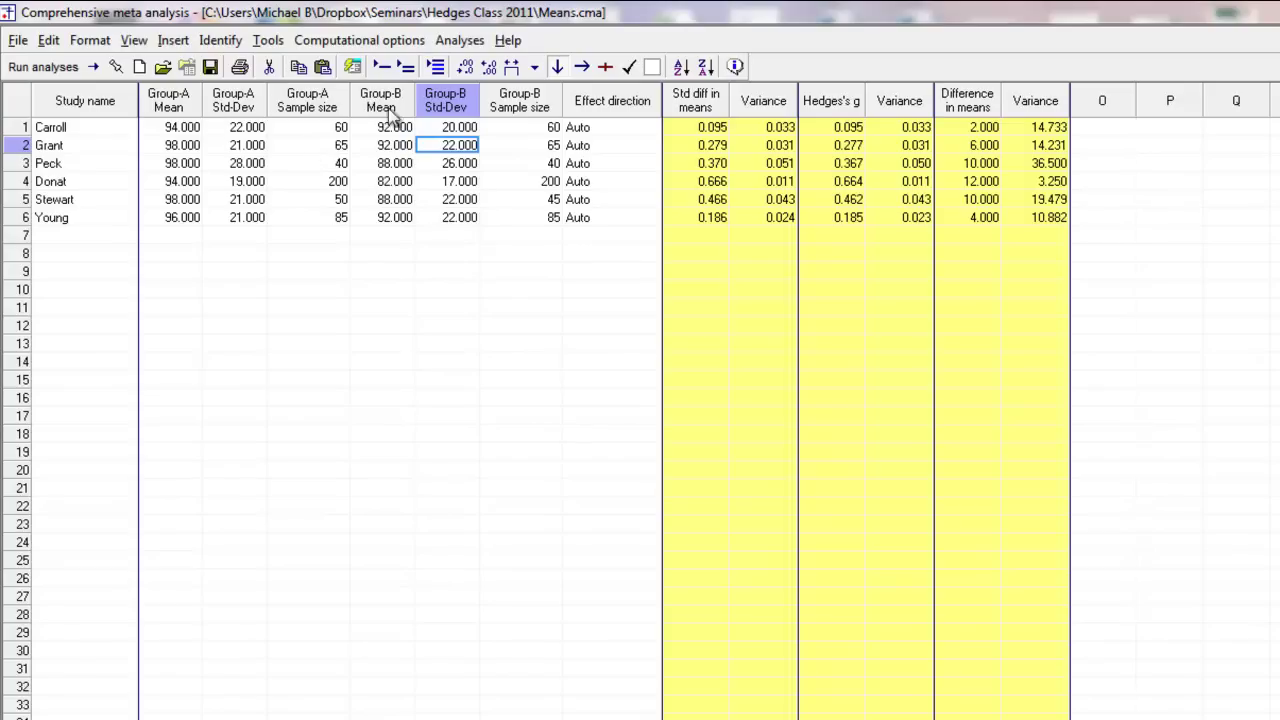
Step: Move the Group-B Mean and Std-Dev columns beside their Group-A counterparts, and check the field order in the second study's data entry assistant
drag(380, 110, 218, 110)
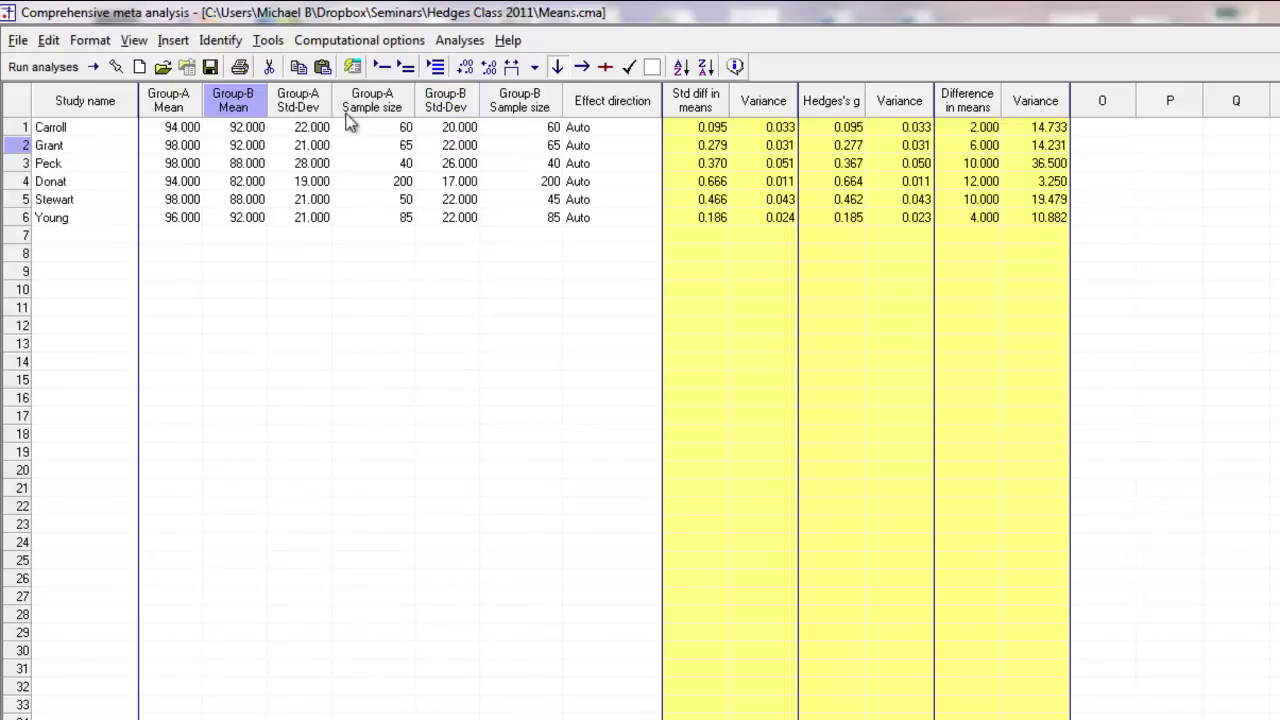
drag(465, 113, 362, 115)
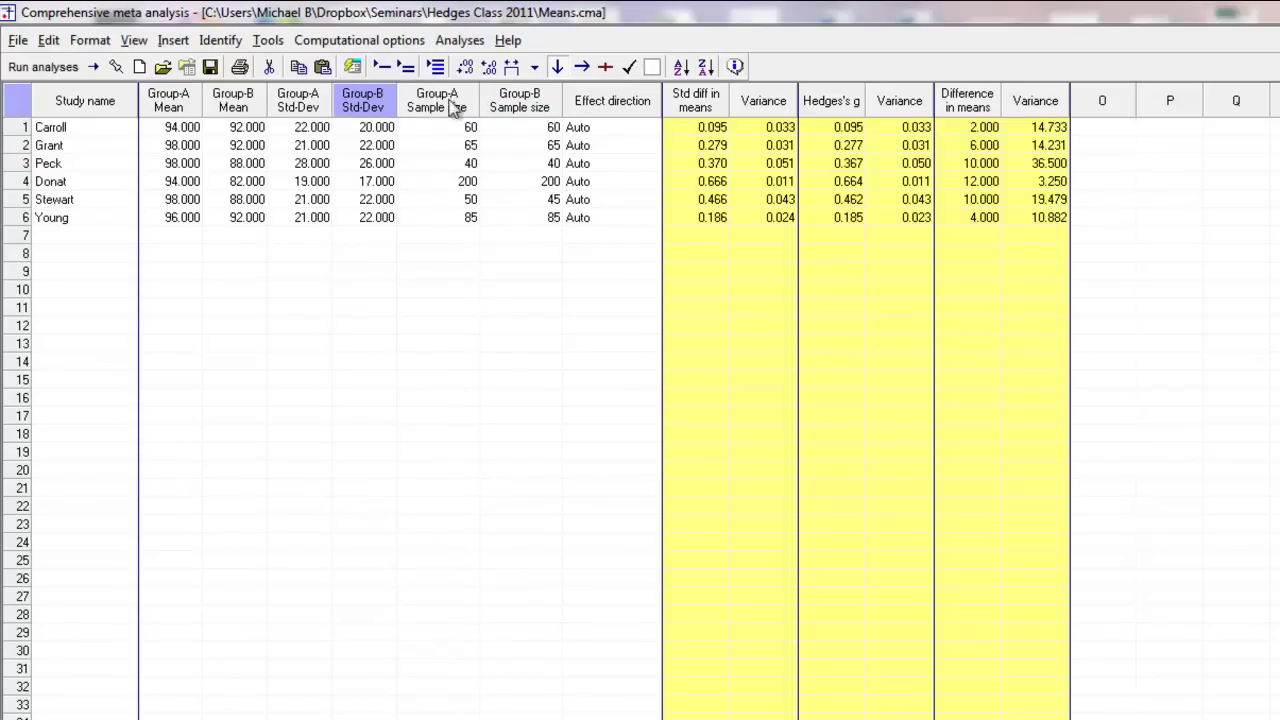
double_click(389, 144)
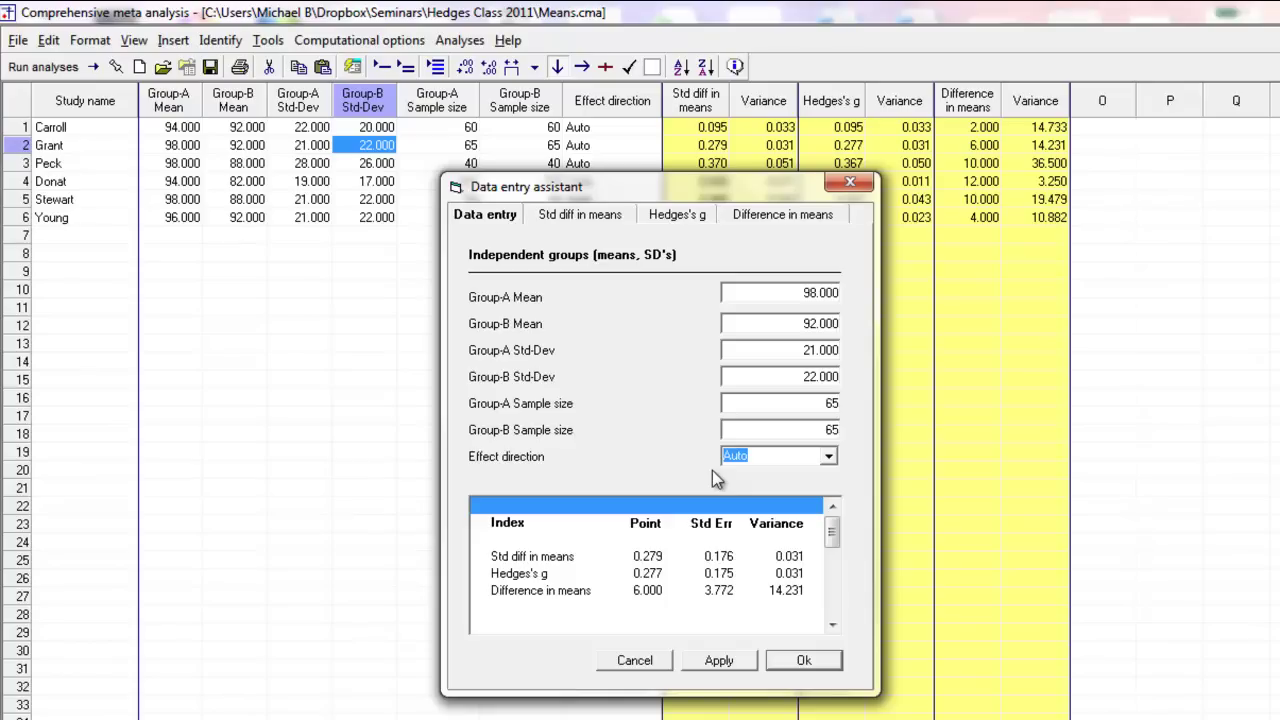
click(638, 661)
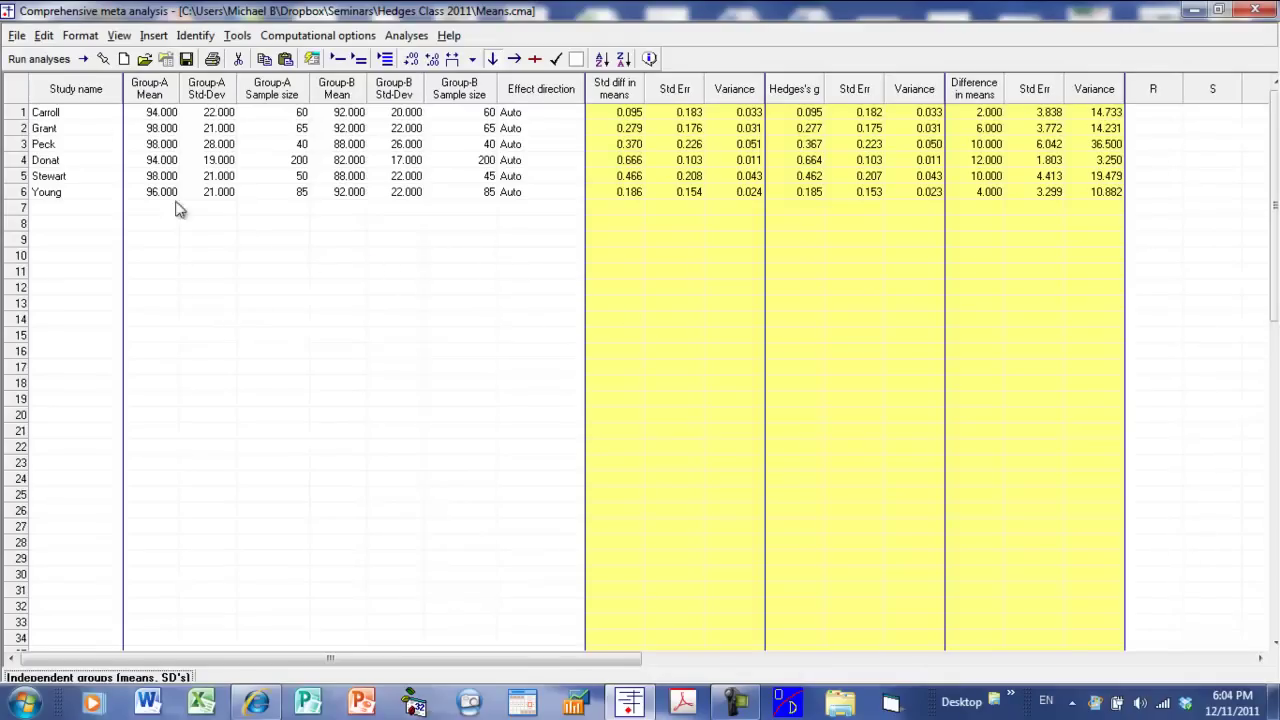
Step: Run the analysis on the six studies and set the effect measure to Hedges's g
click(40, 59)
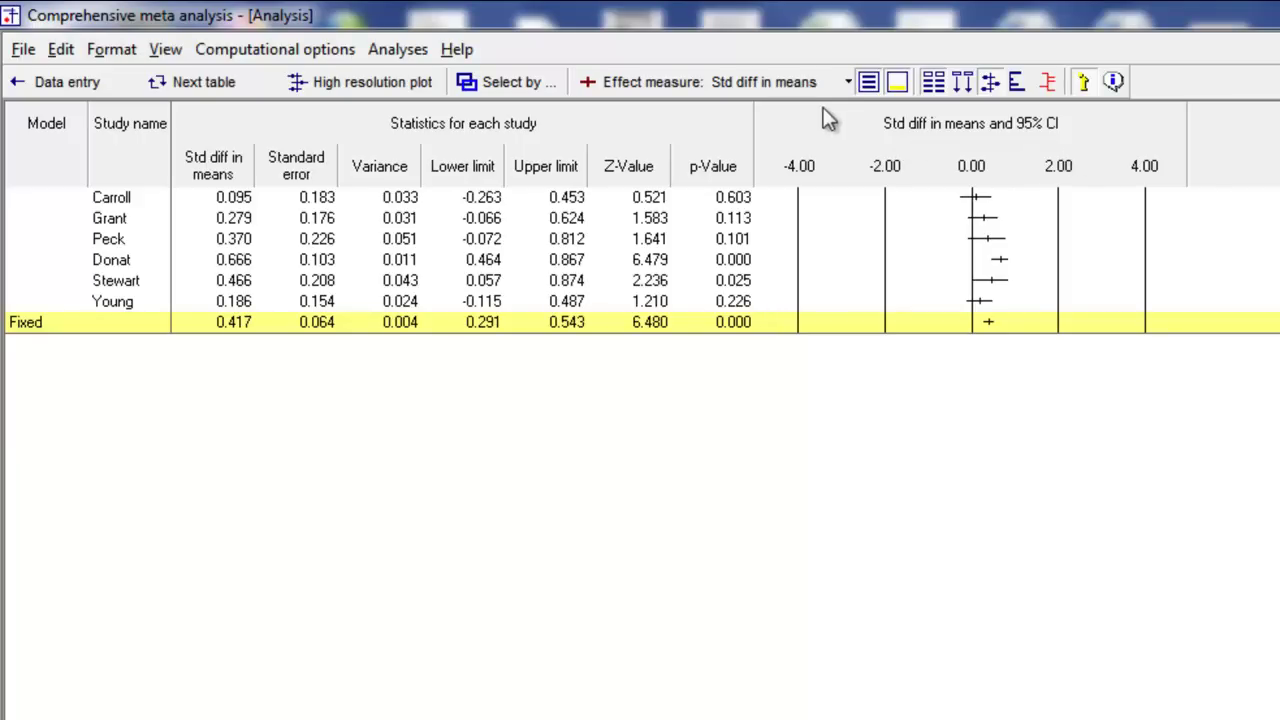
click(845, 84)
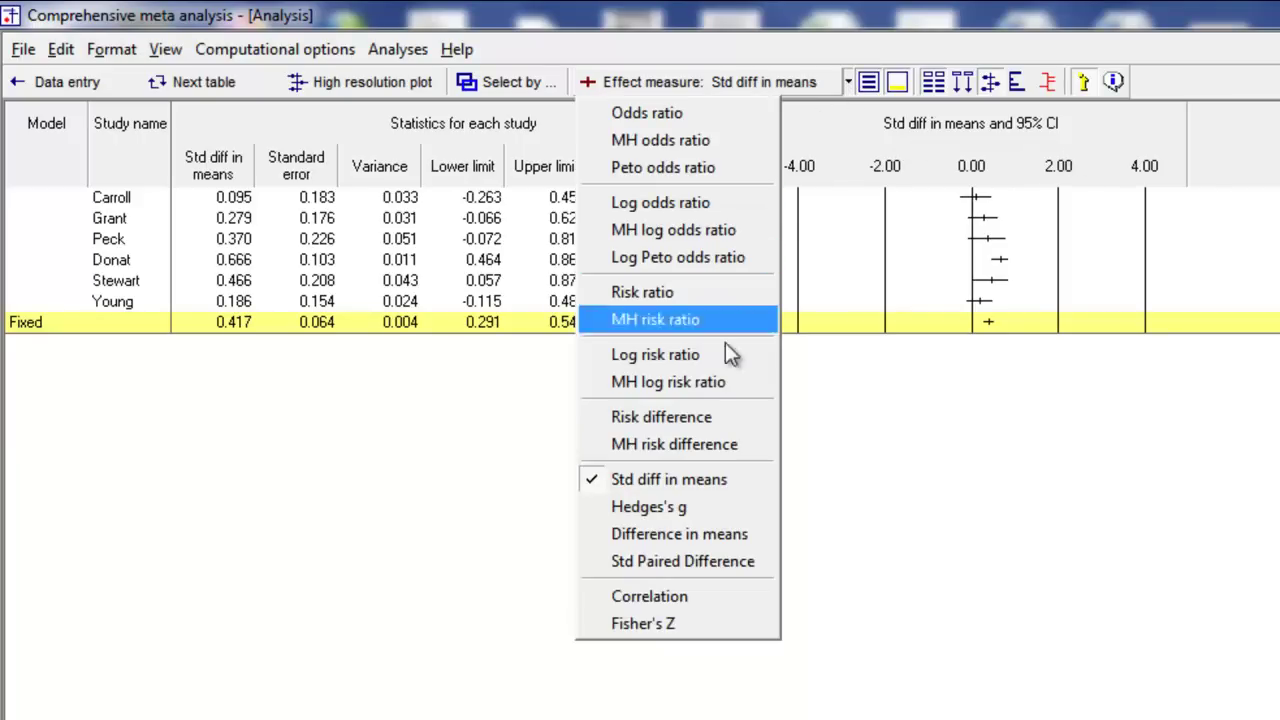
click(708, 506)
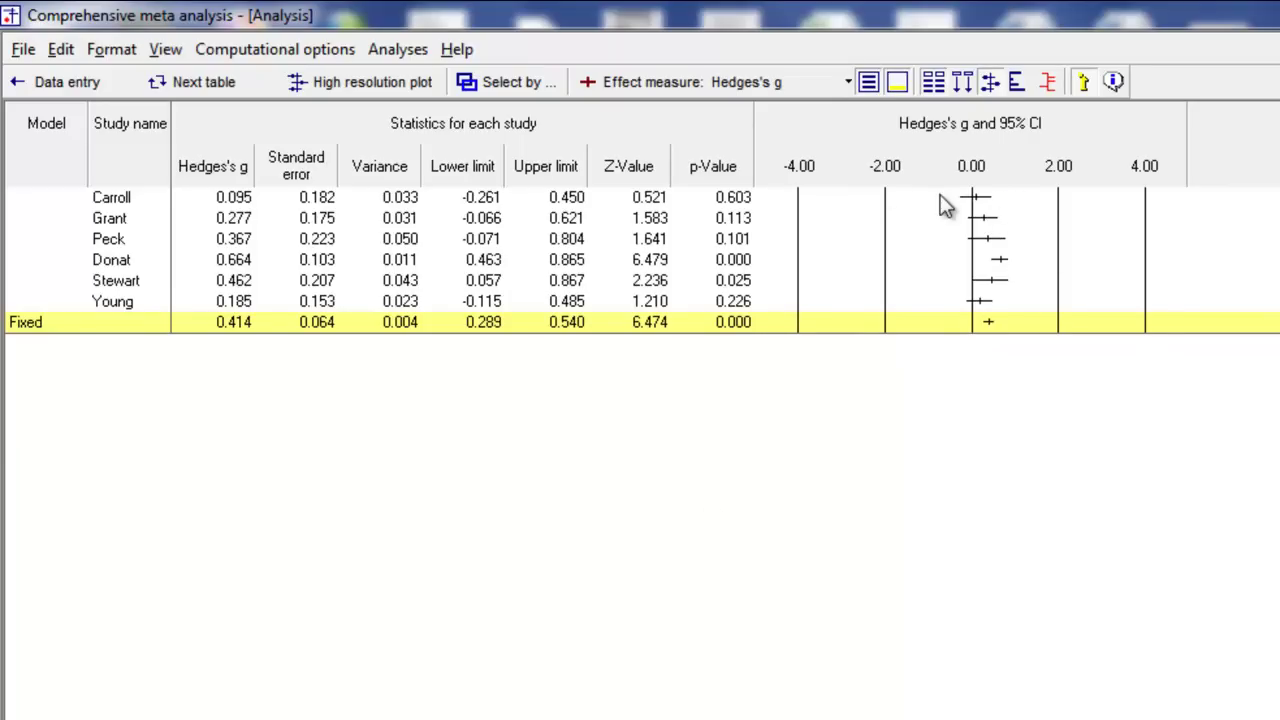
Step: Set the forest plot scale to -1 to +1
right_click(1004, 235)
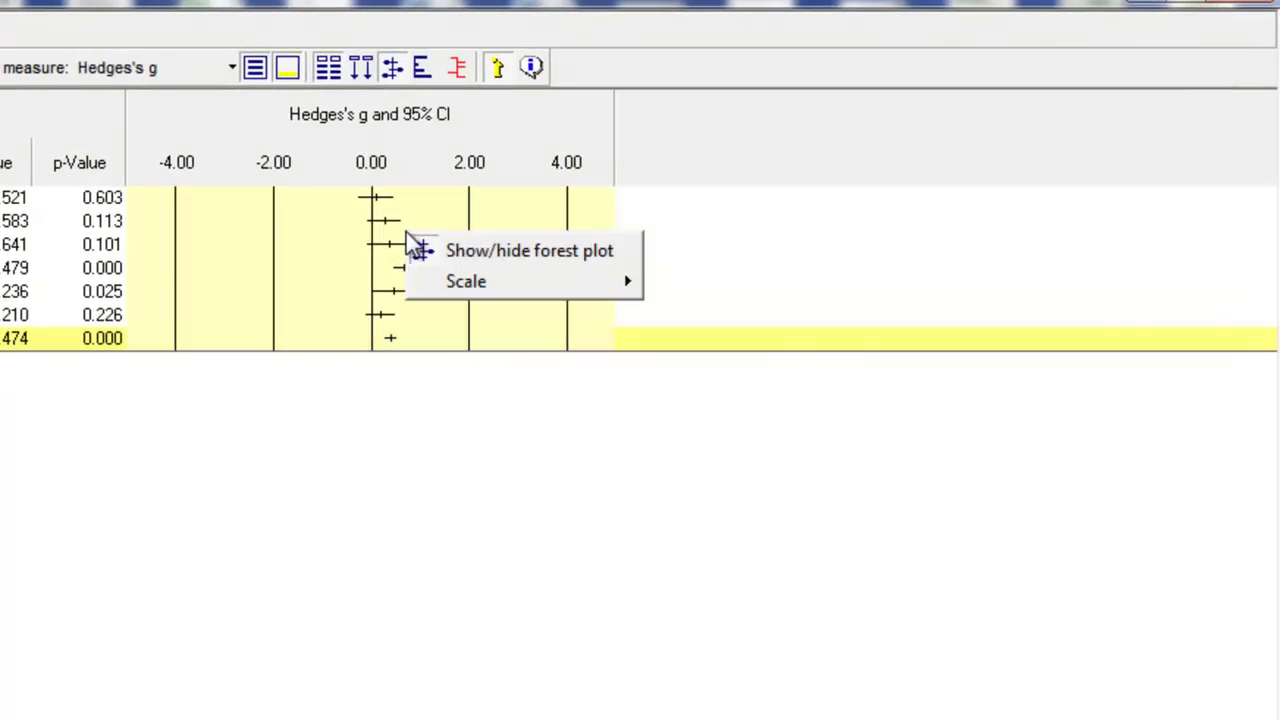
mouse_move(460, 280)
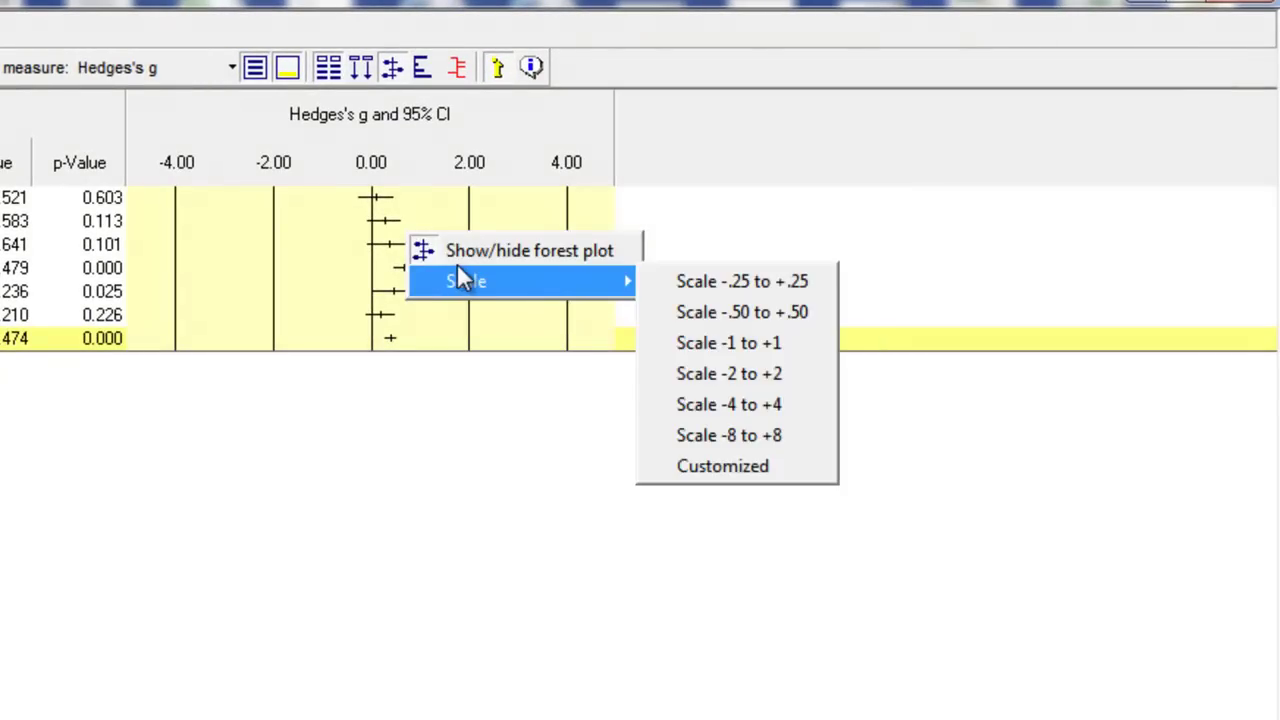
click(737, 340)
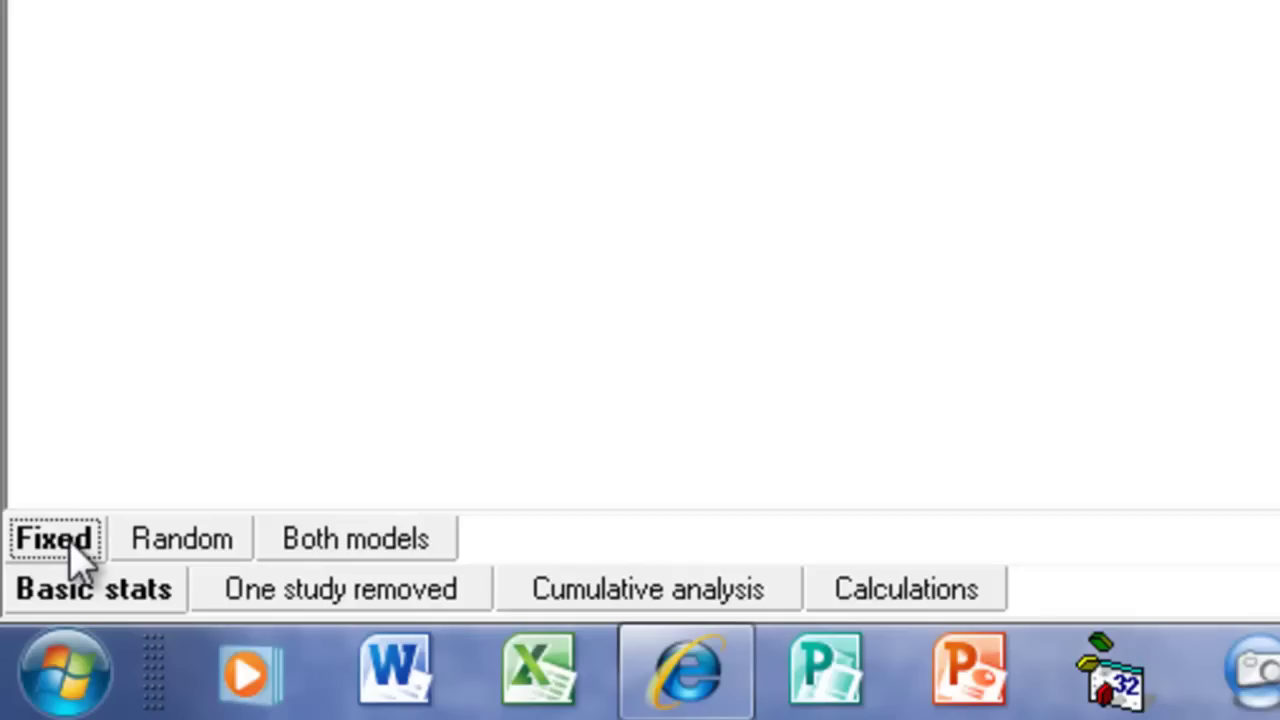
Step: Display both the fixed and random models with the study weights, scaling the weight bars relative to the maximum
click(197, 553)
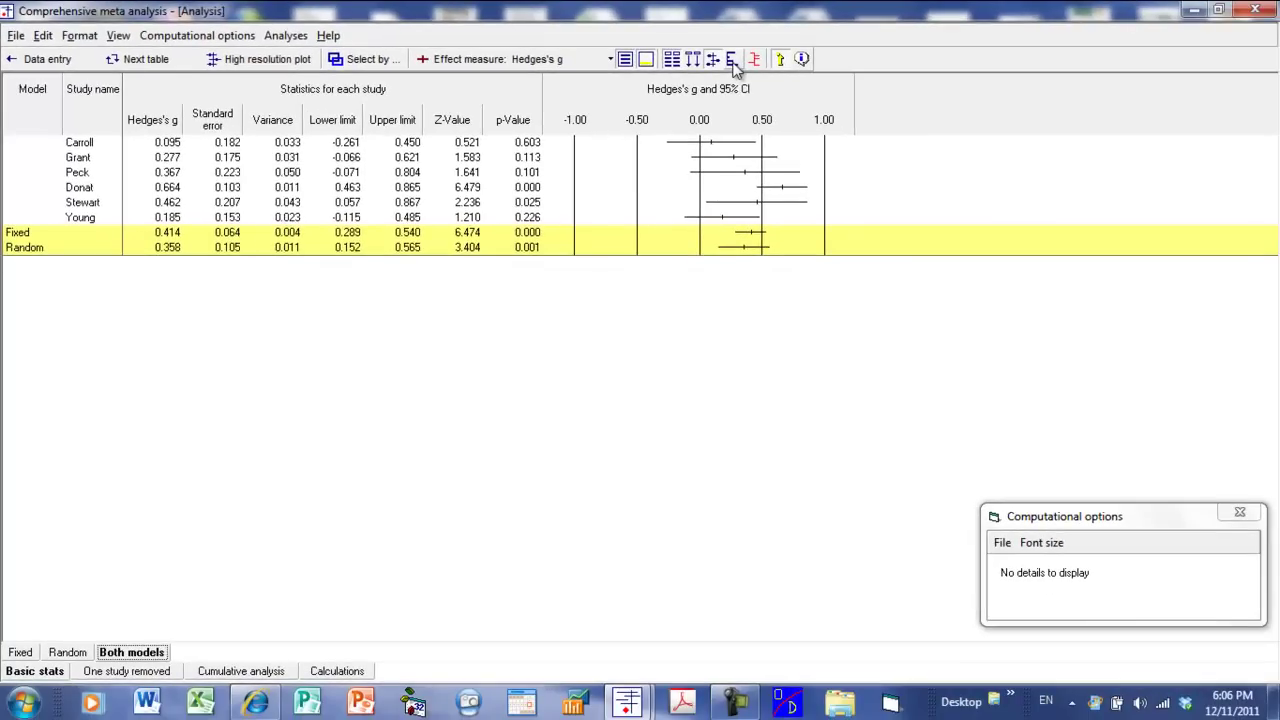
click(731, 60)
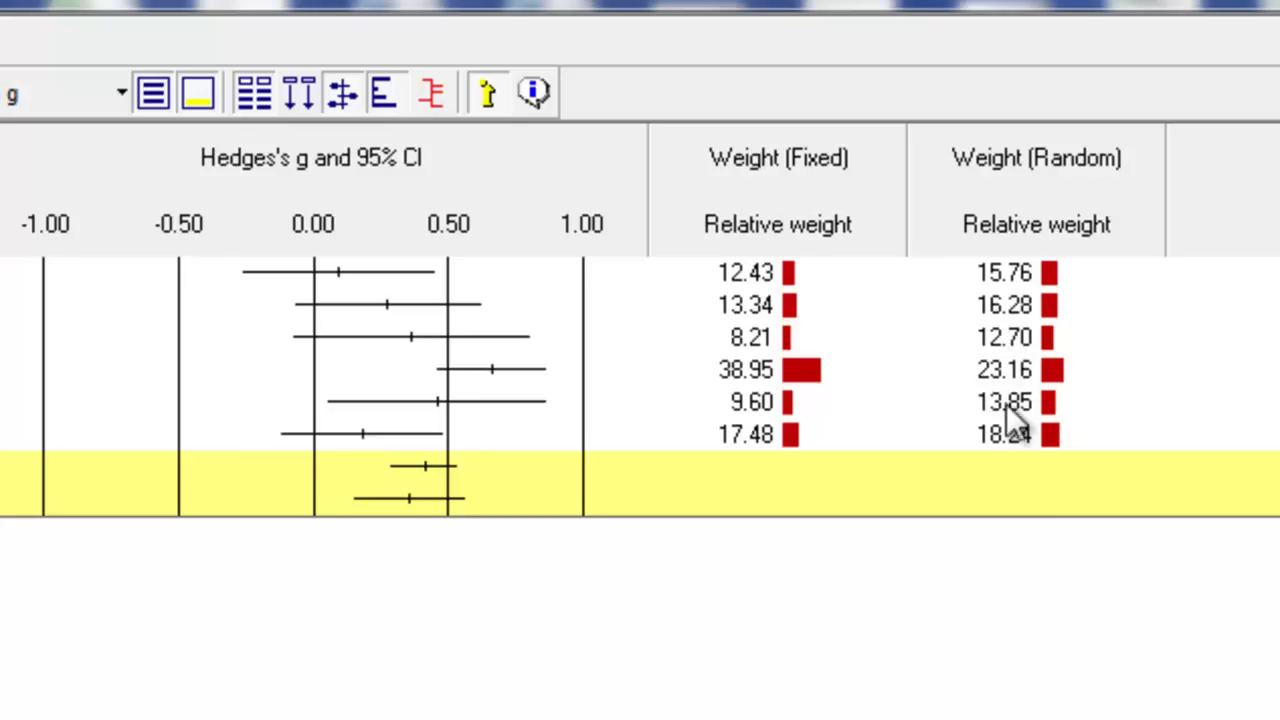
right_click(908, 308)
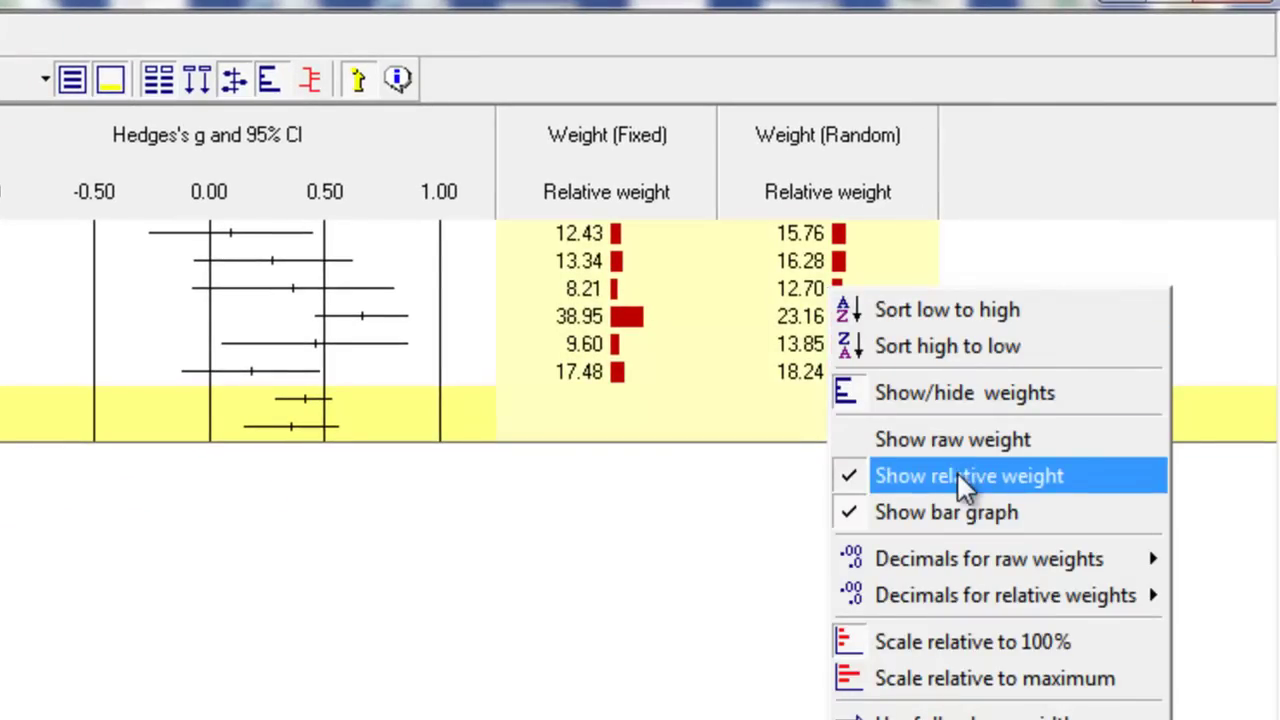
click(999, 673)
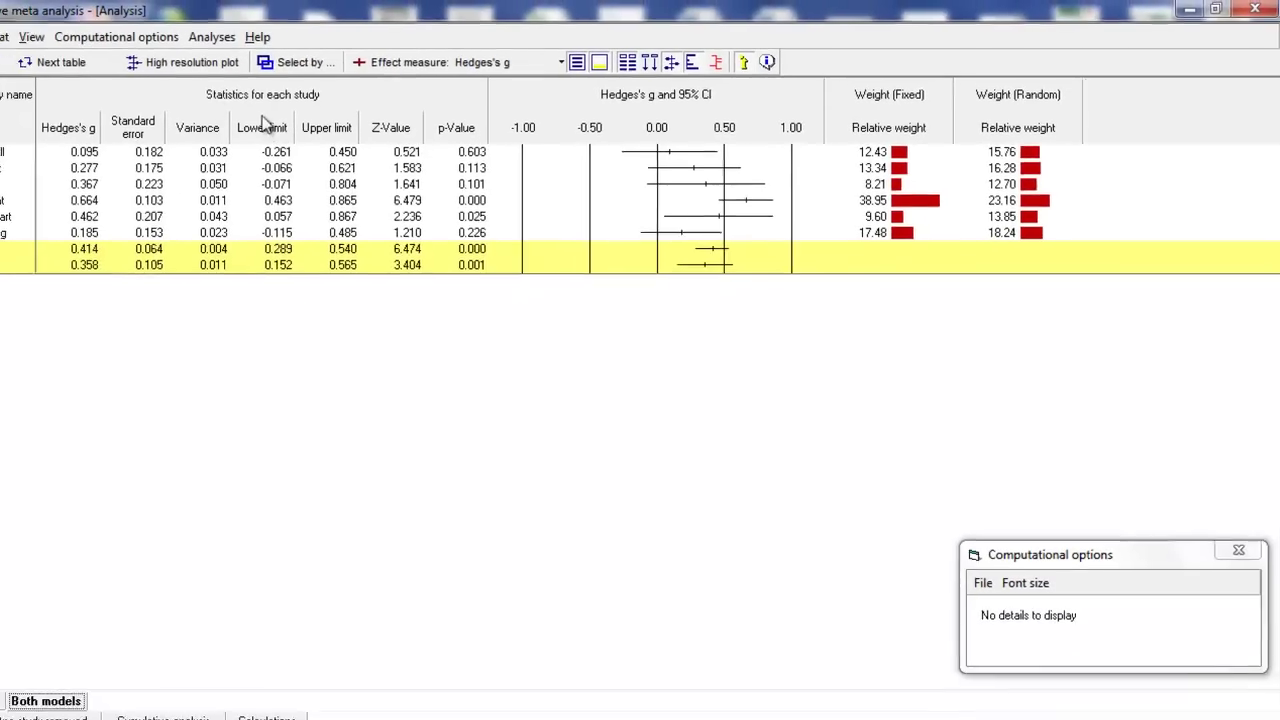
Step: Alternate between the study table and the model summary table to review the fixed and random effect sizes and test of null
click(77, 63)
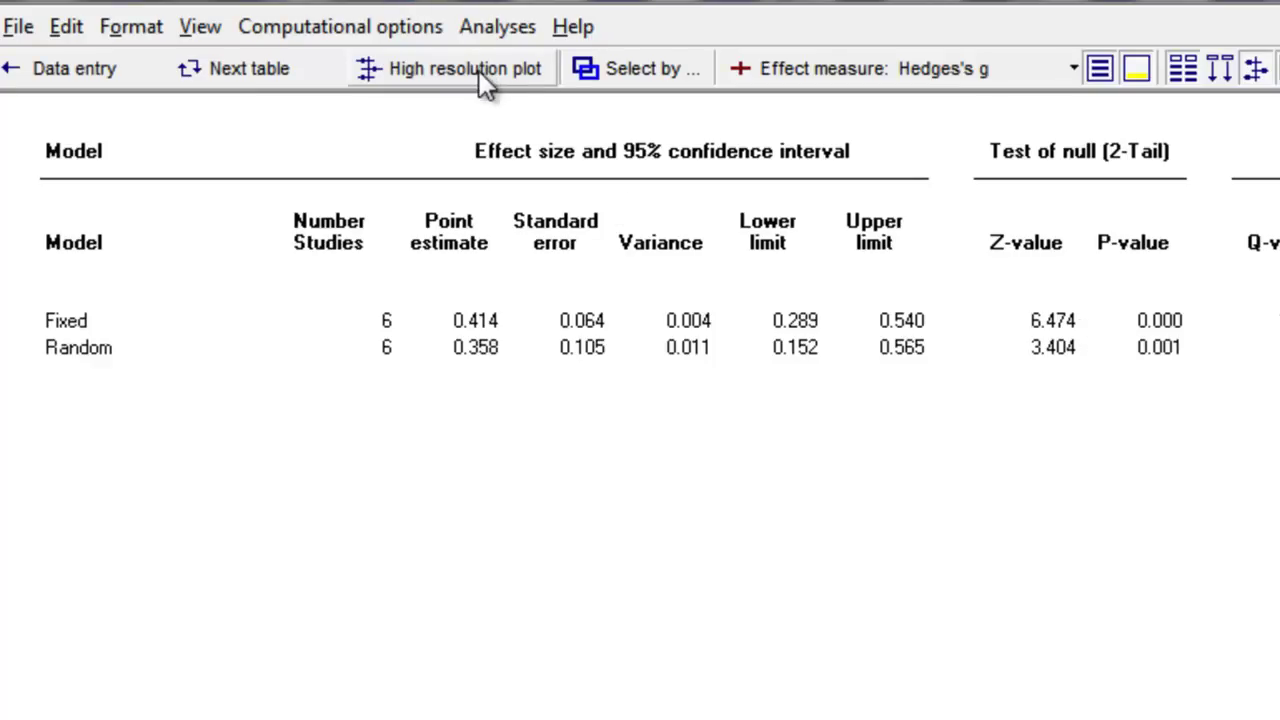
click(307, 70)
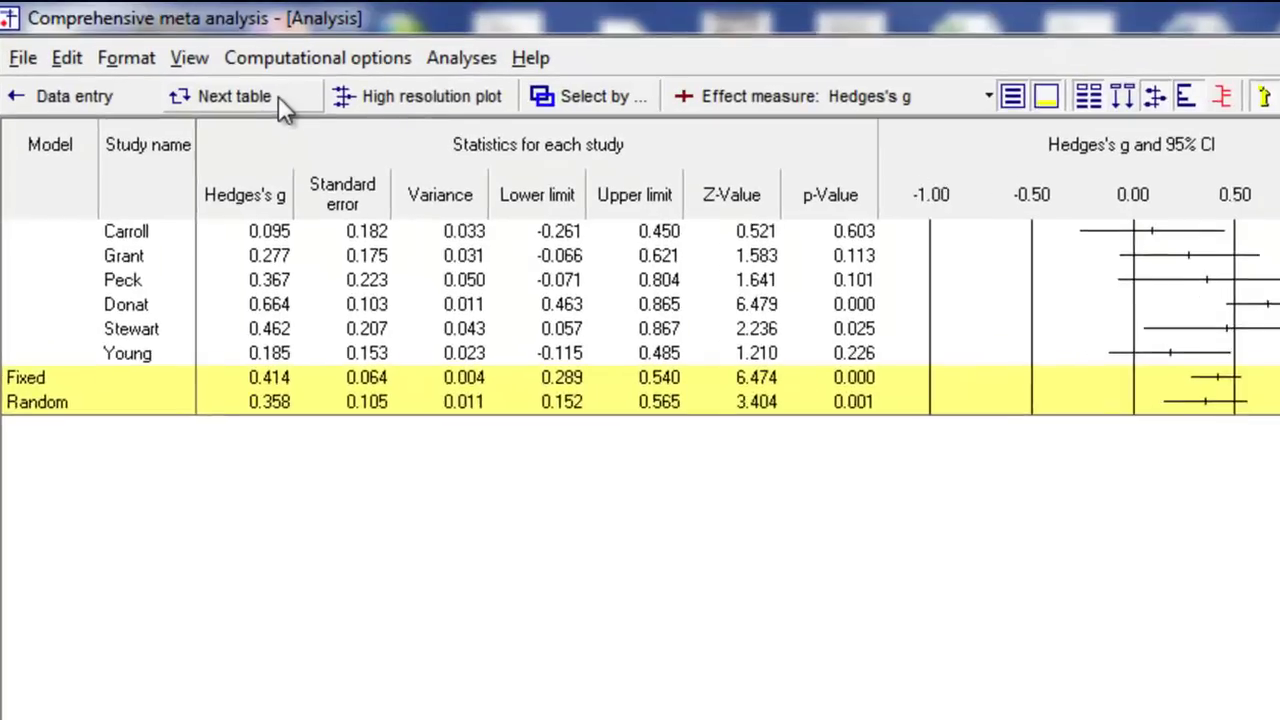
click(278, 96)
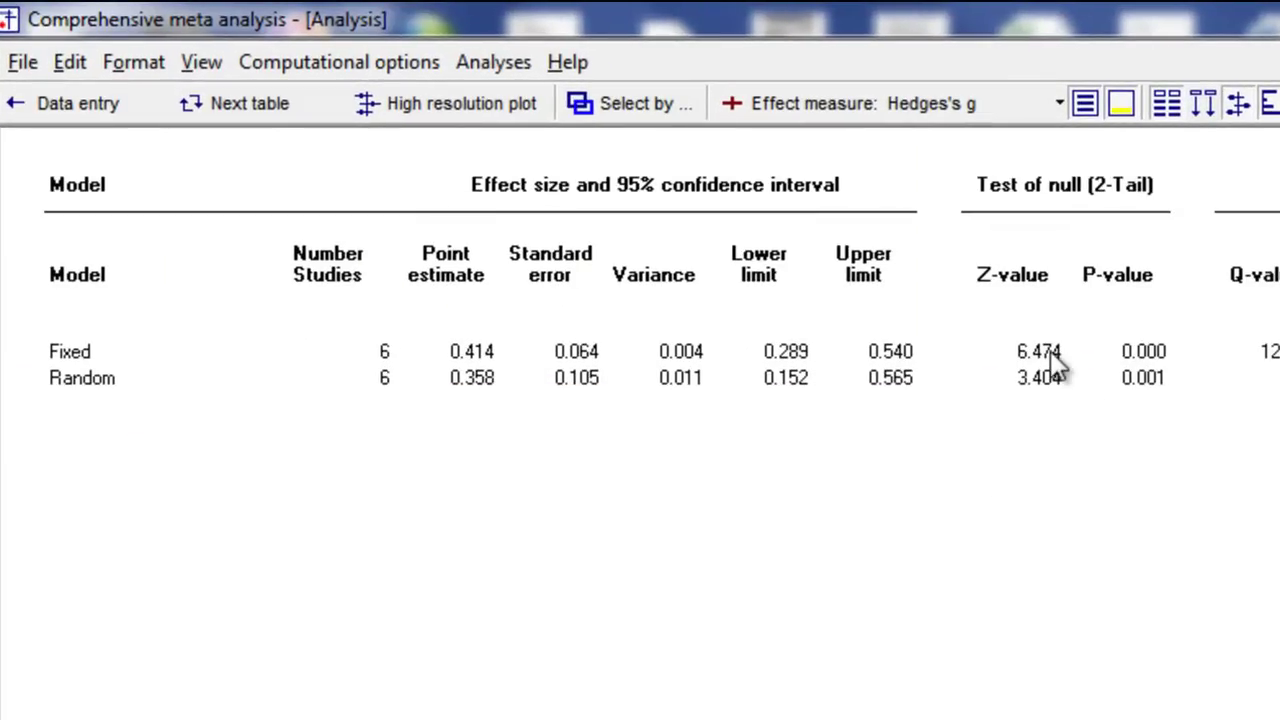
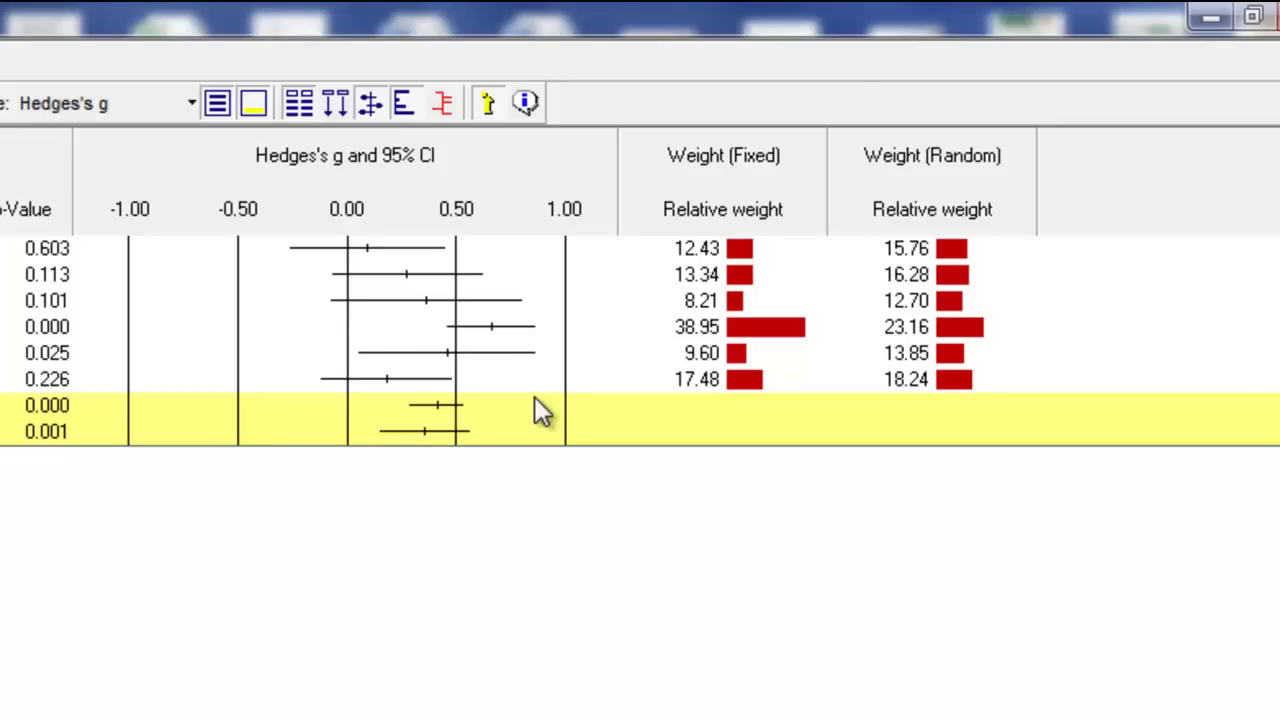
click(2, 103)
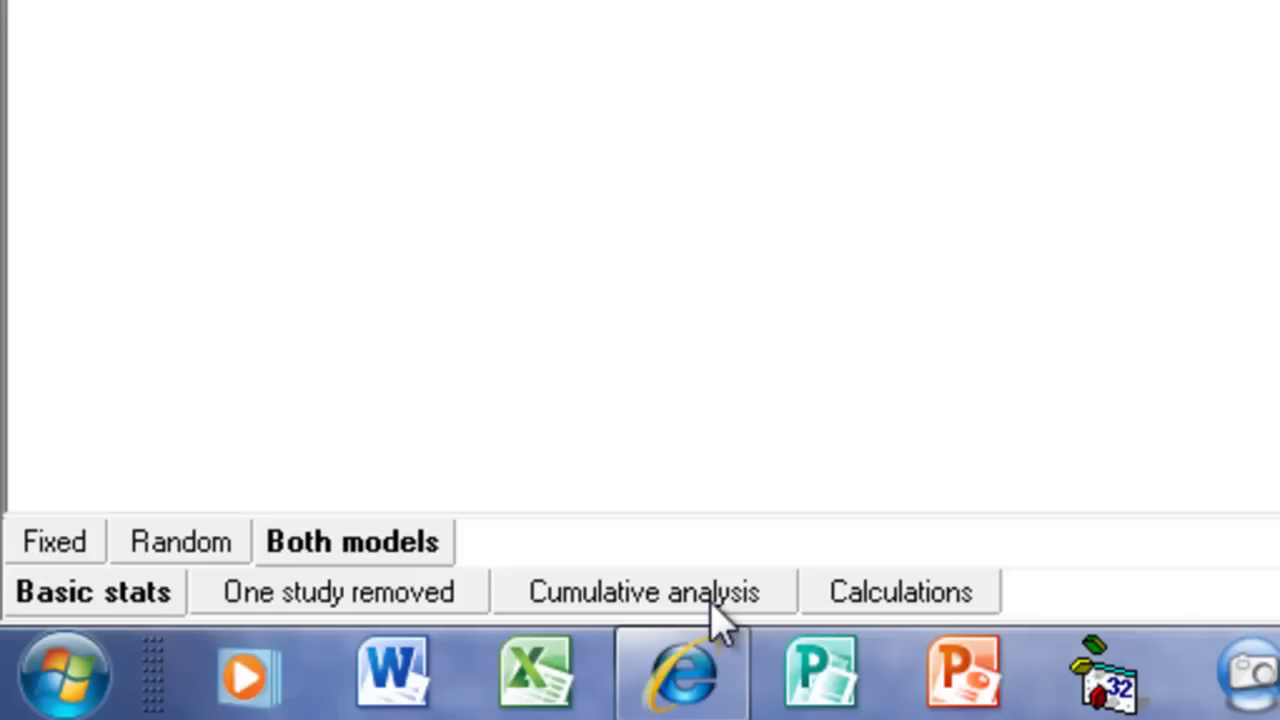
Step: Display the Calculations table for the fixed model and switch it to the random model
click(905, 594)
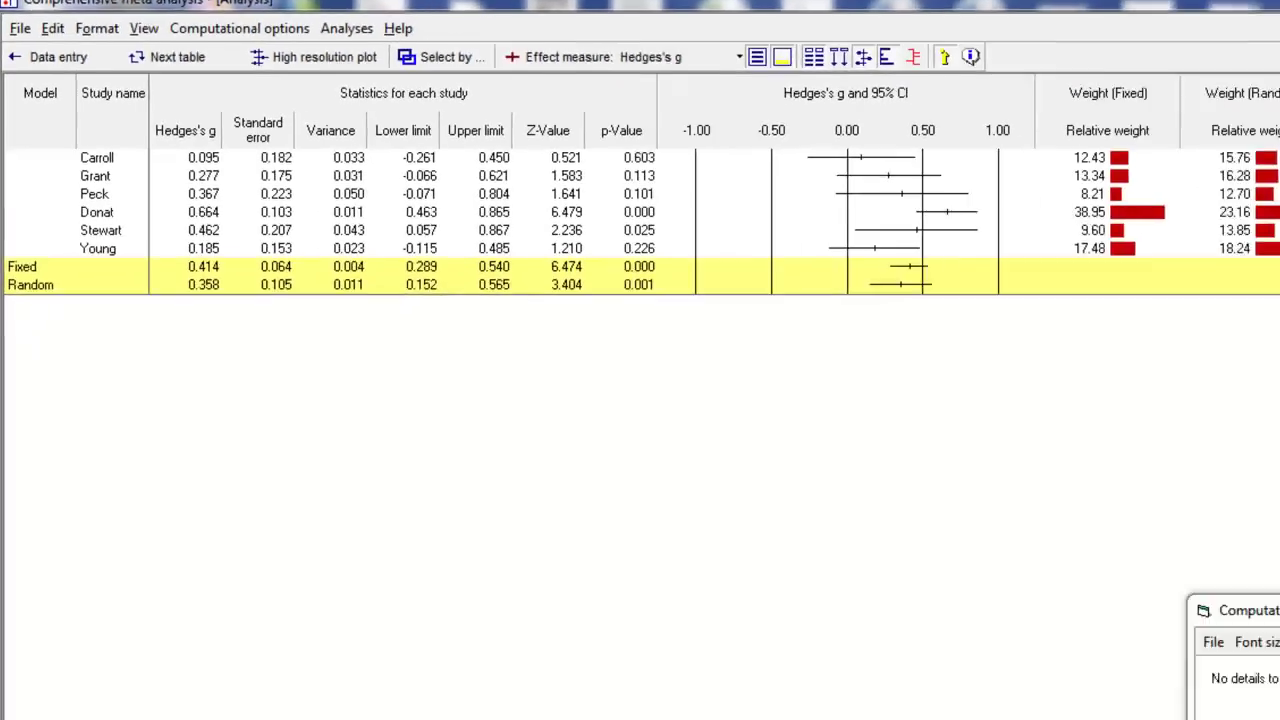
click(360, 699)
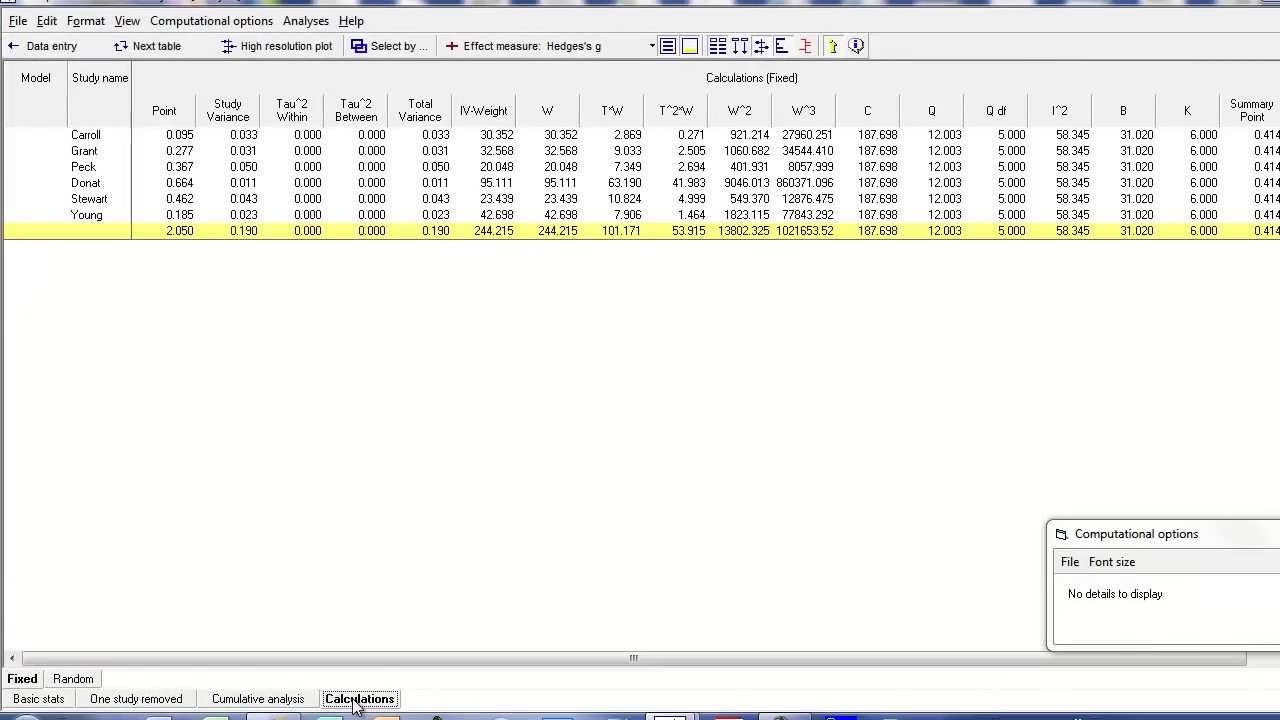
click(88, 682)
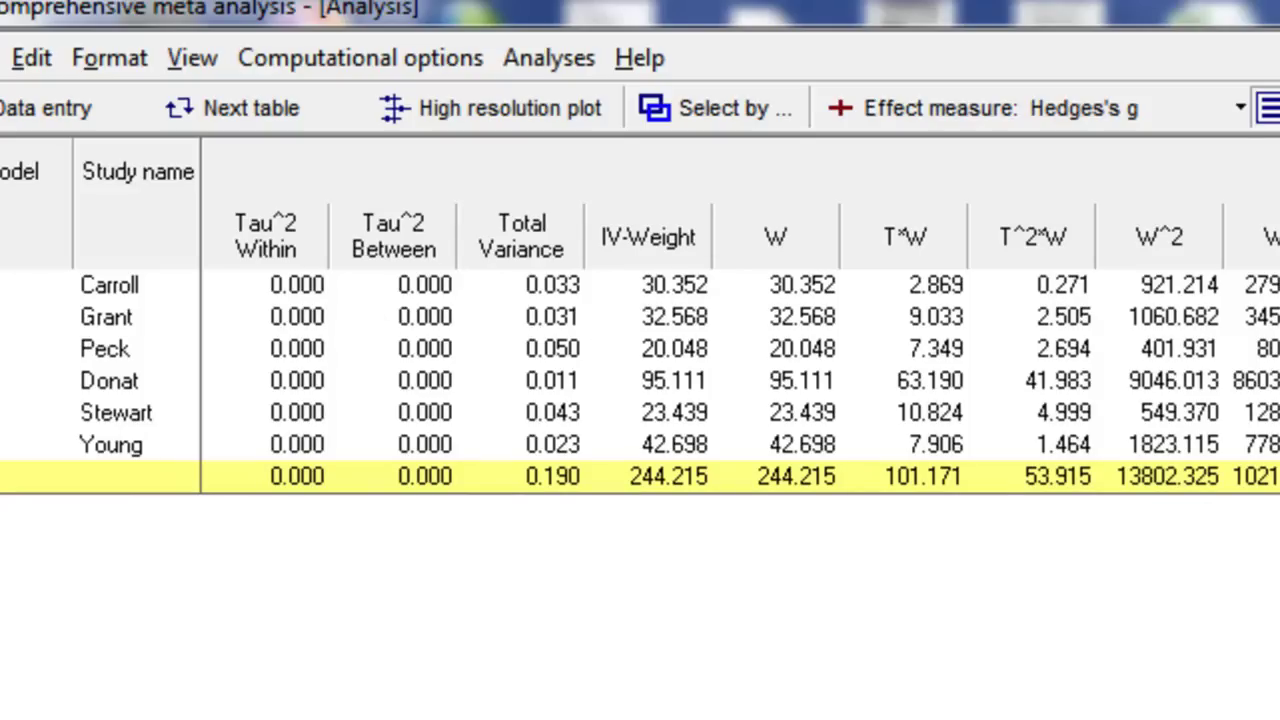
Step: Accept the Brunch appointment reminder and switch from the Calculations table to the model summary table
scroll(740, 380, left, 2)
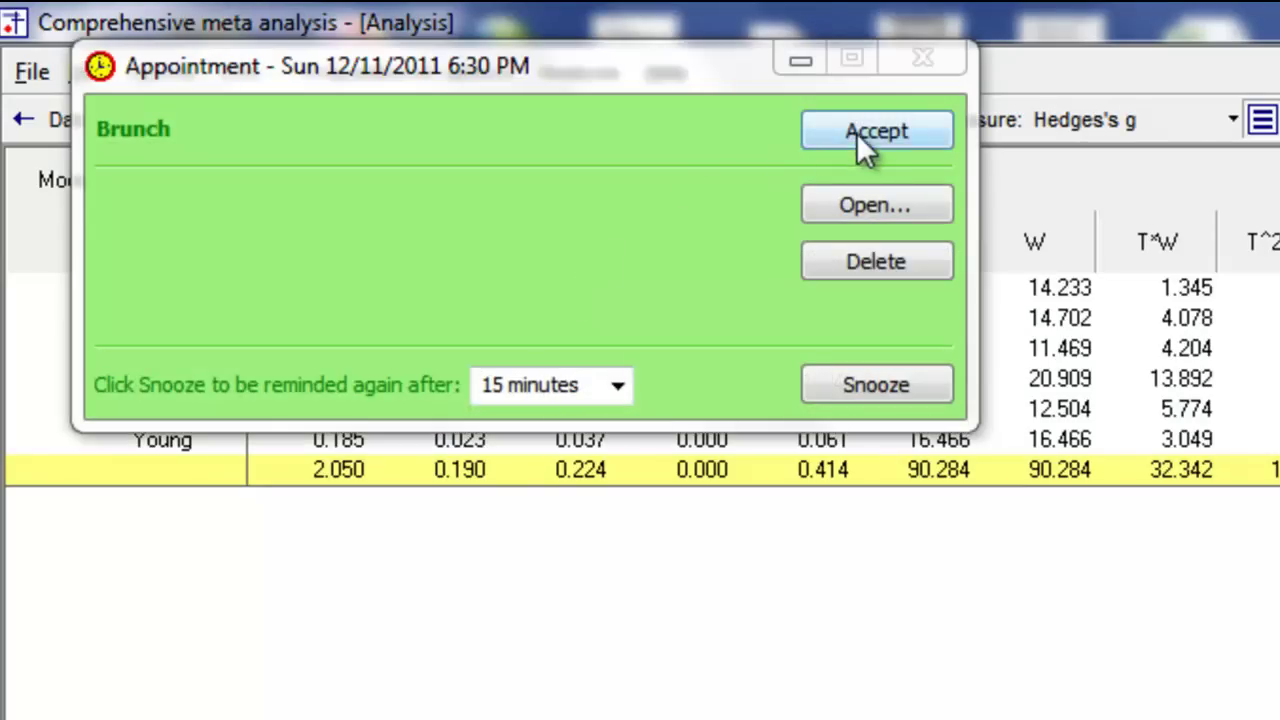
click(856, 132)
click(315, 121)
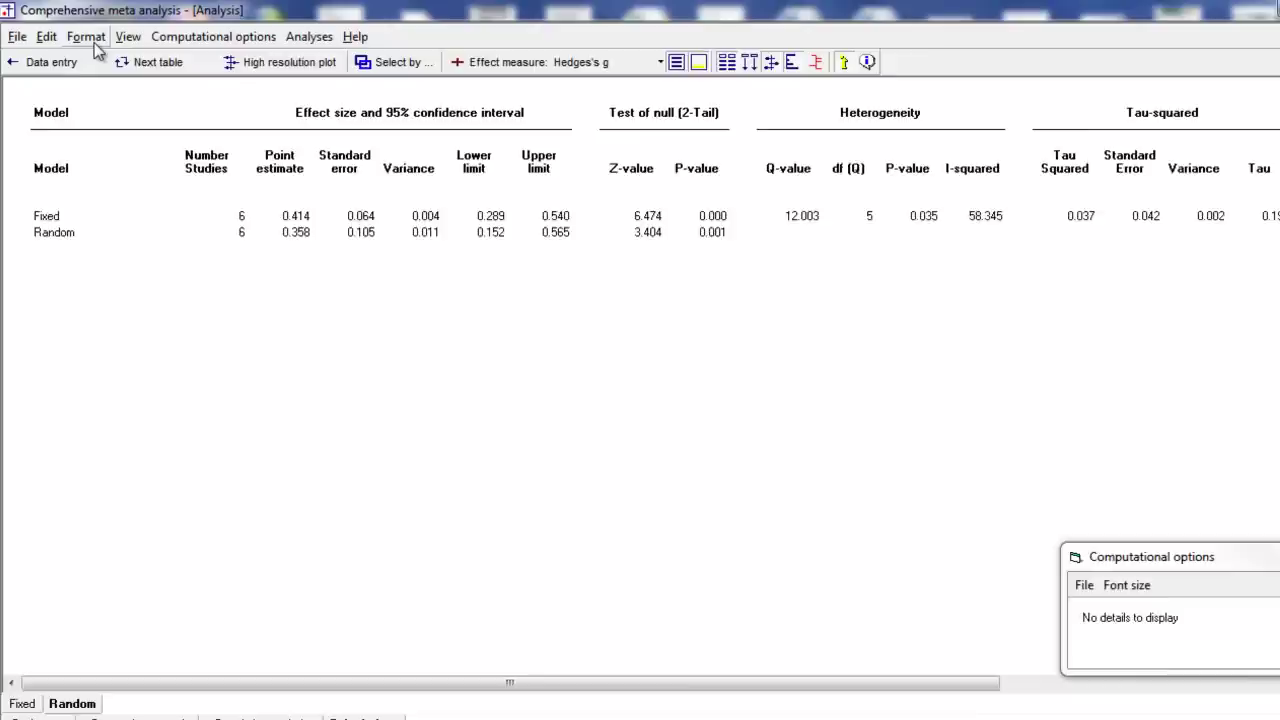
Step: Increase the number of displayed decimals by one and return to the study table
click(88, 37)
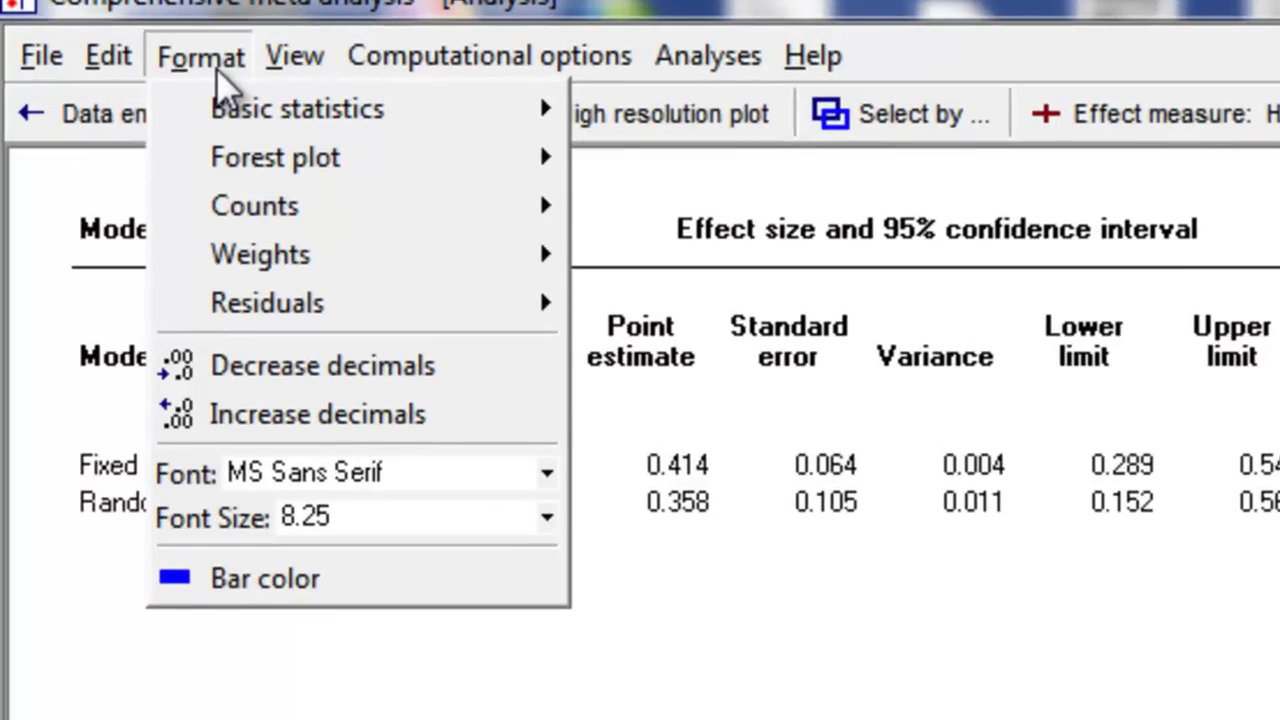
click(408, 421)
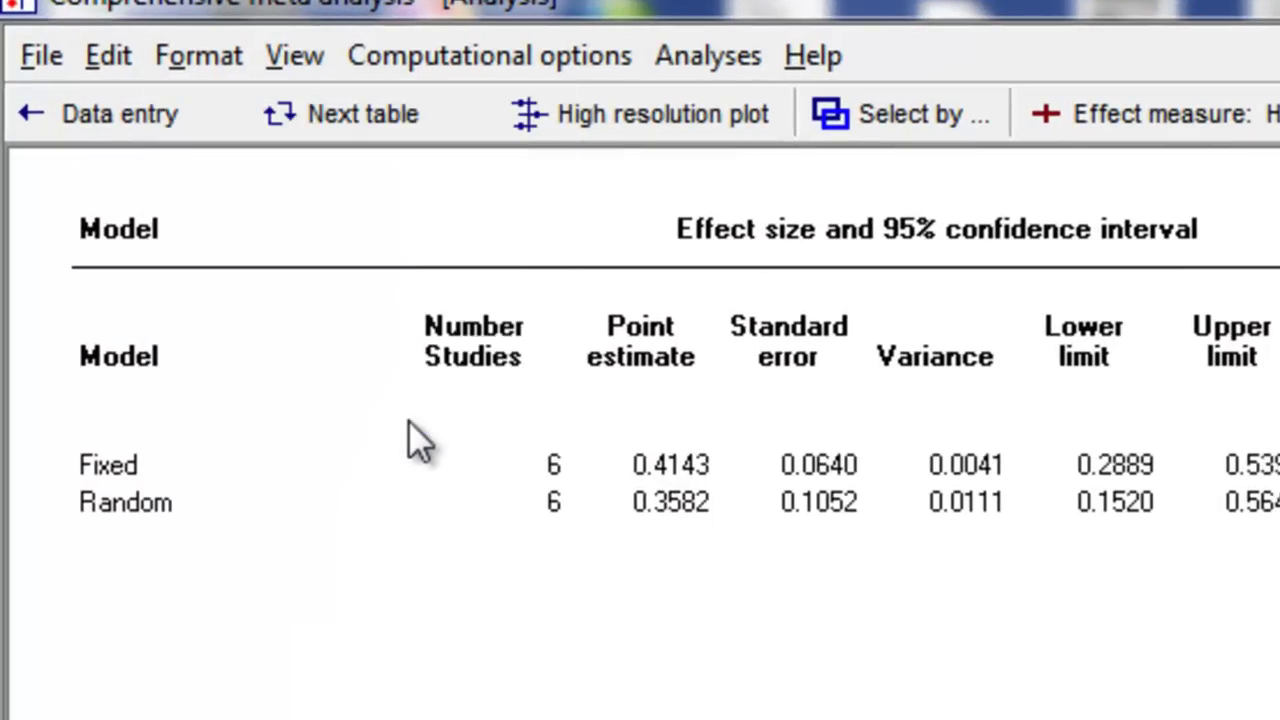
click(412, 114)
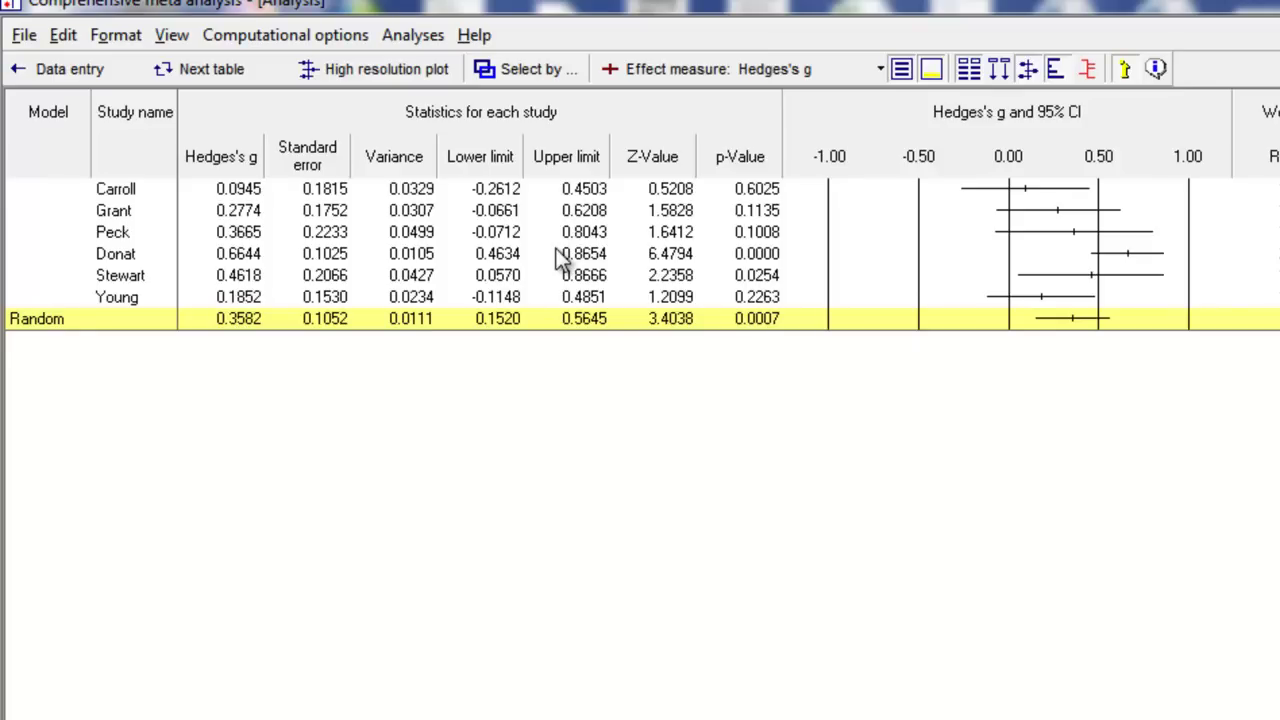
Step: Customize the basic stats so that all columns in the block show 3 decimals
right_click(563, 257)
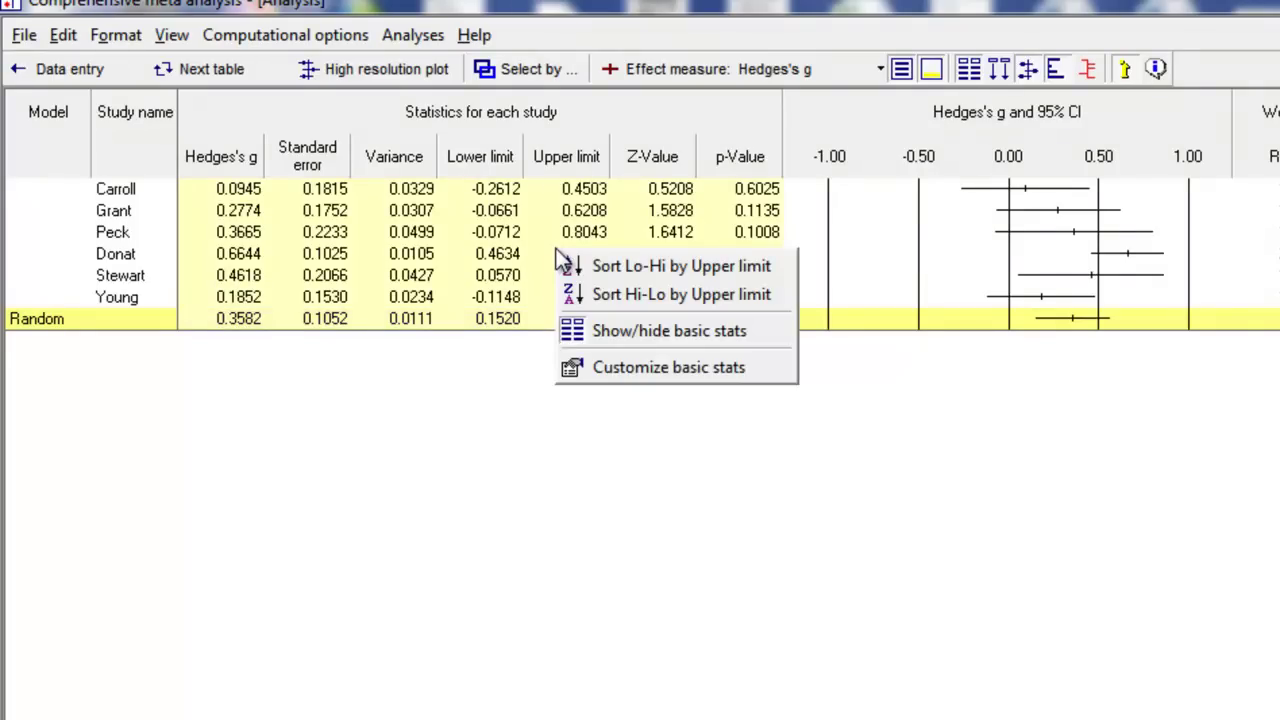
click(648, 372)
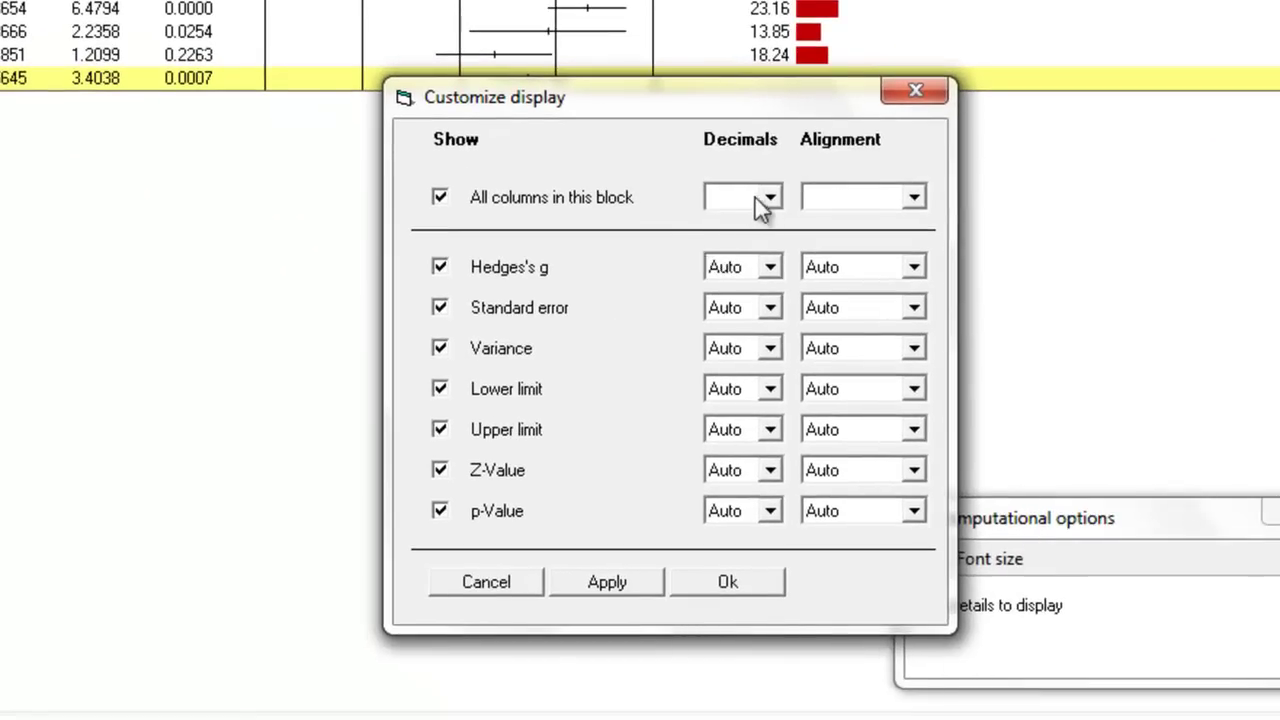
click(1254, 445)
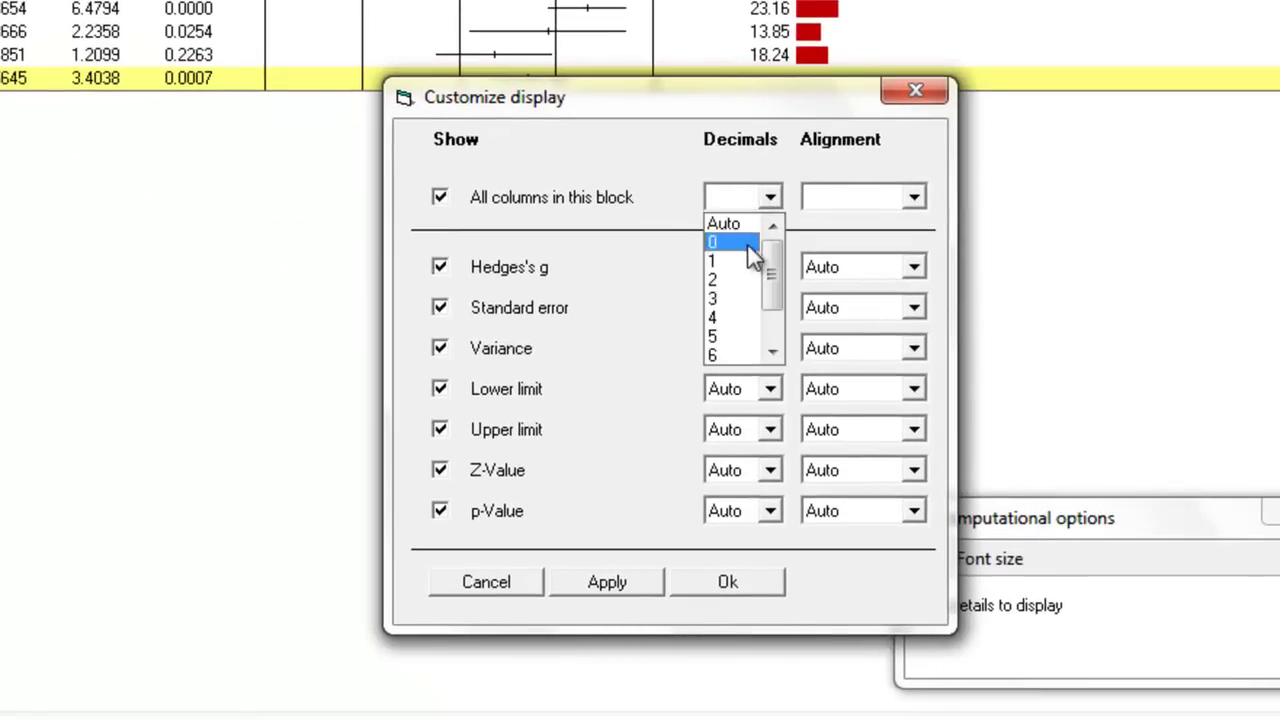
click(740, 298)
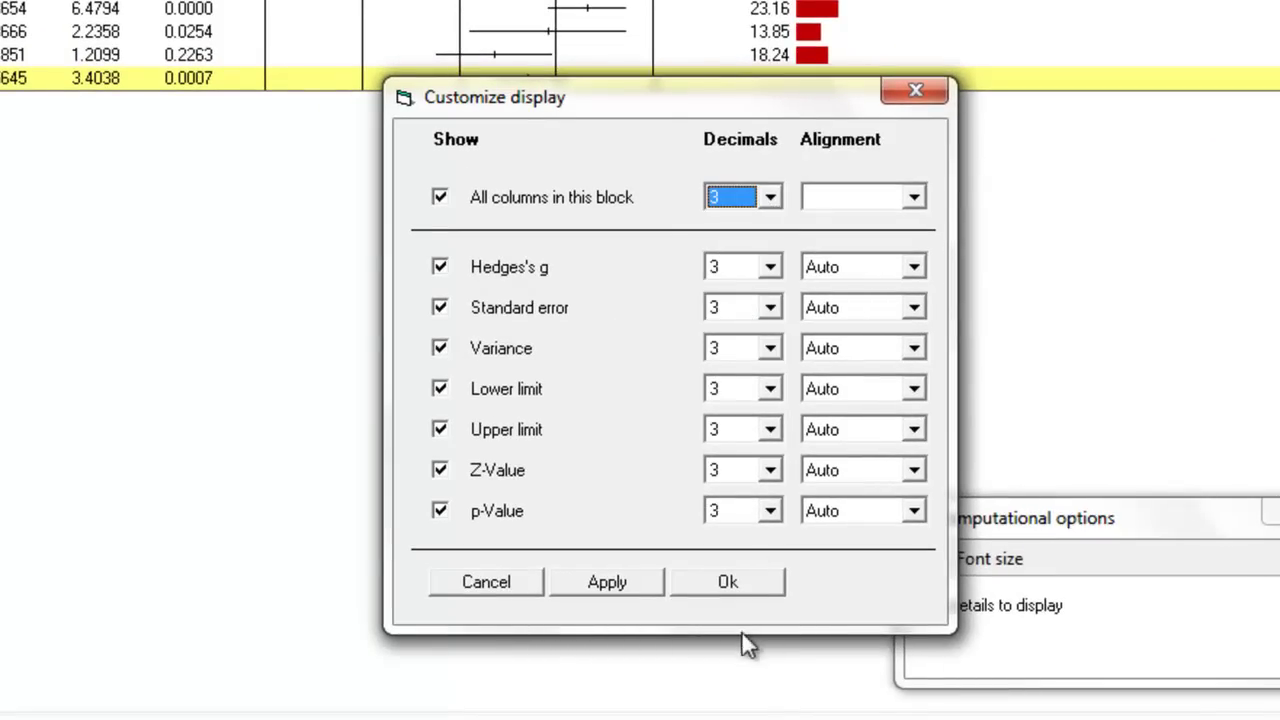
click(757, 585)
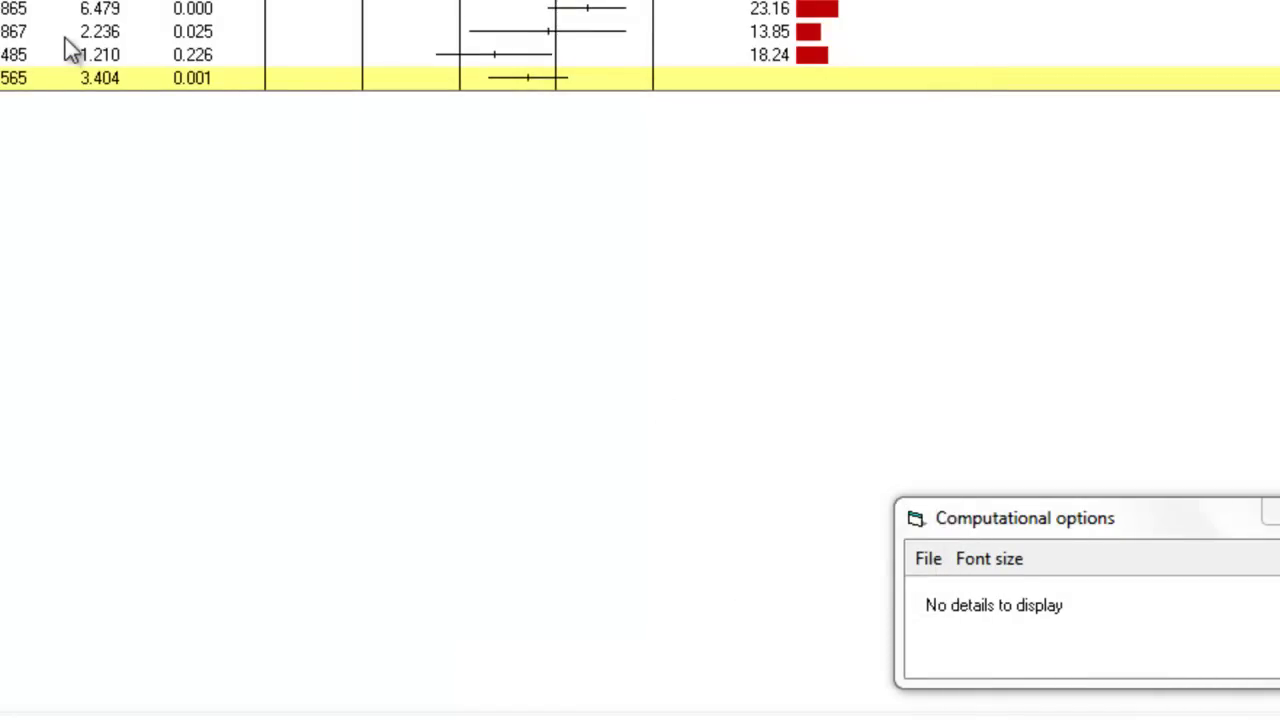
Step: Set the p-Value column of the basic stats to 7 decimals
right_click(65, 40)
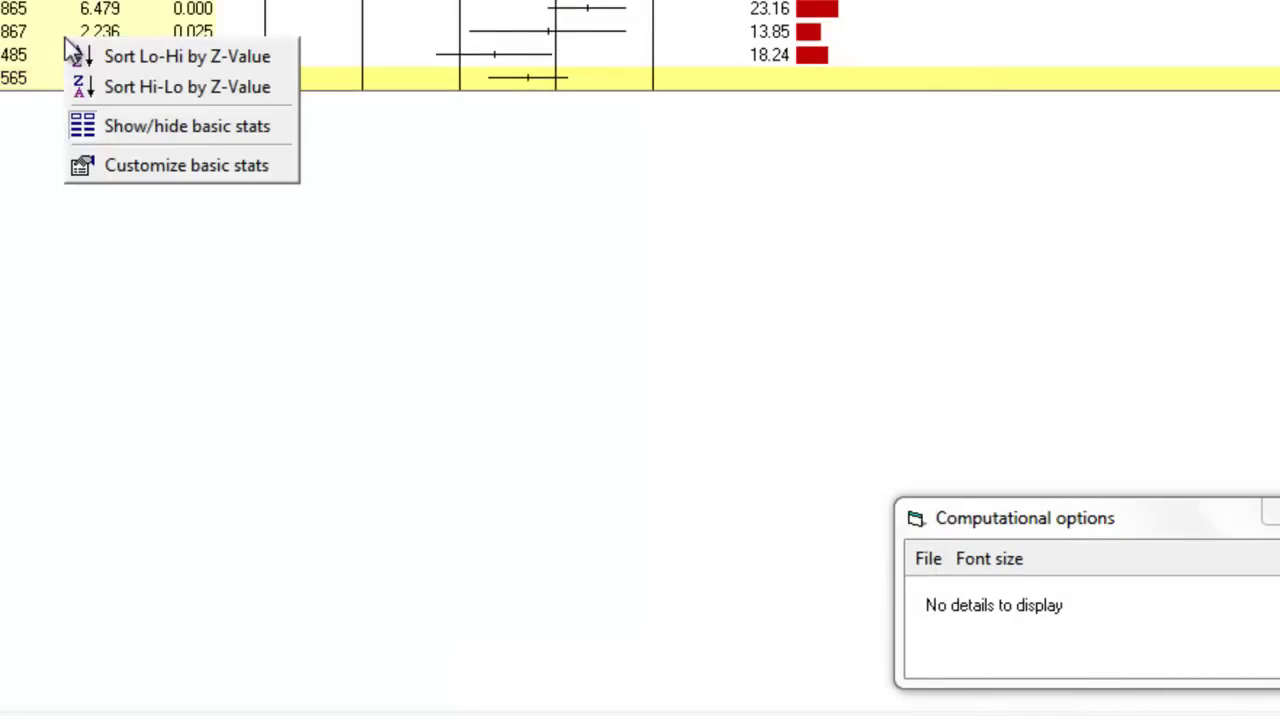
click(177, 162)
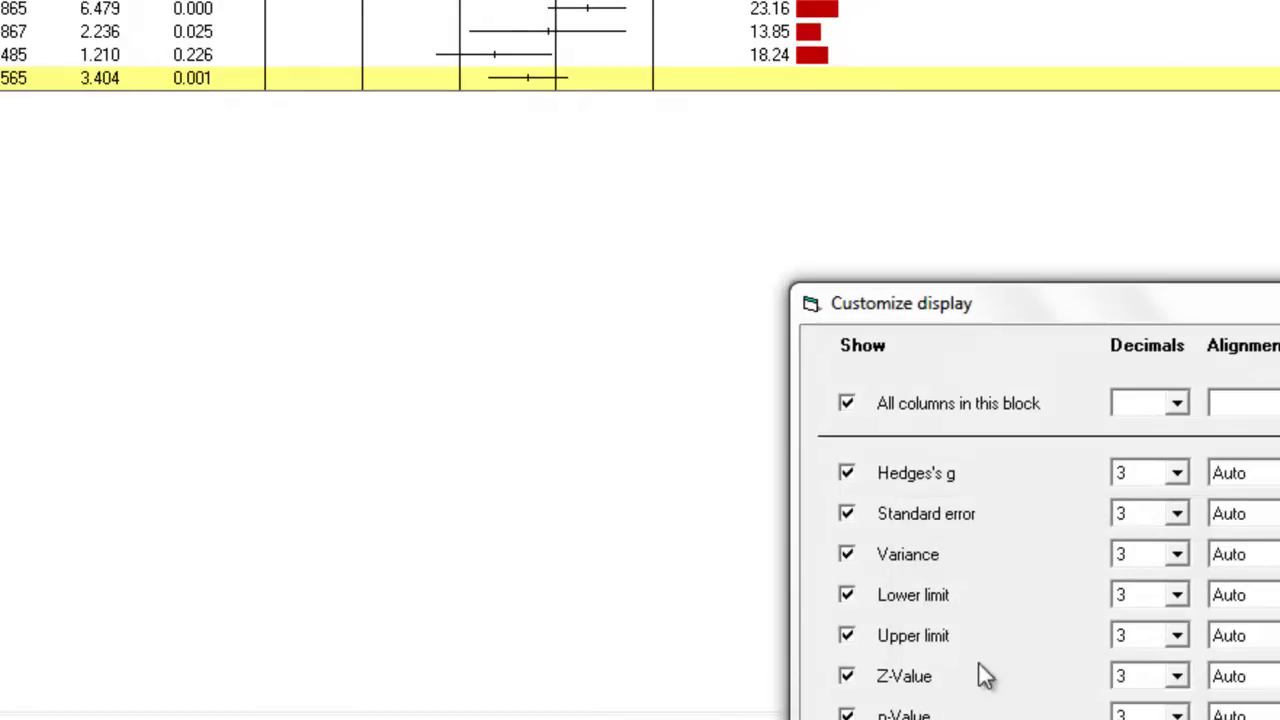
drag(1028, 312, 671, 106)
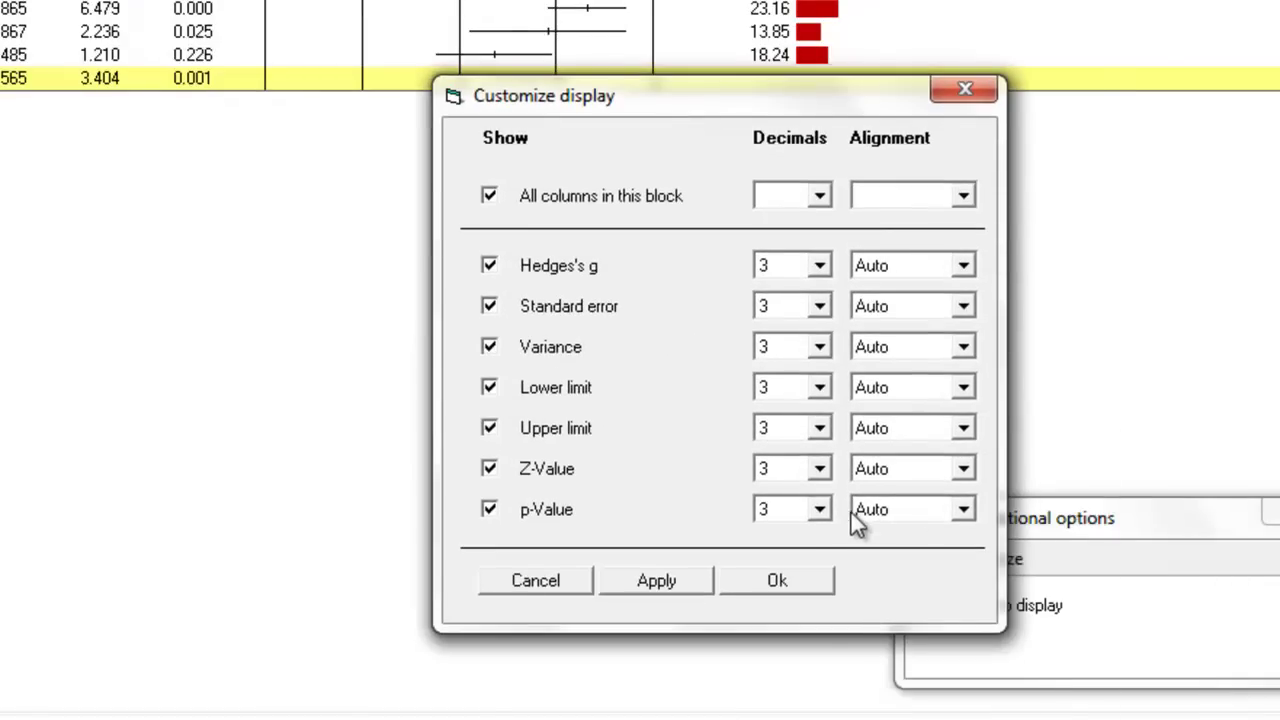
click(819, 510)
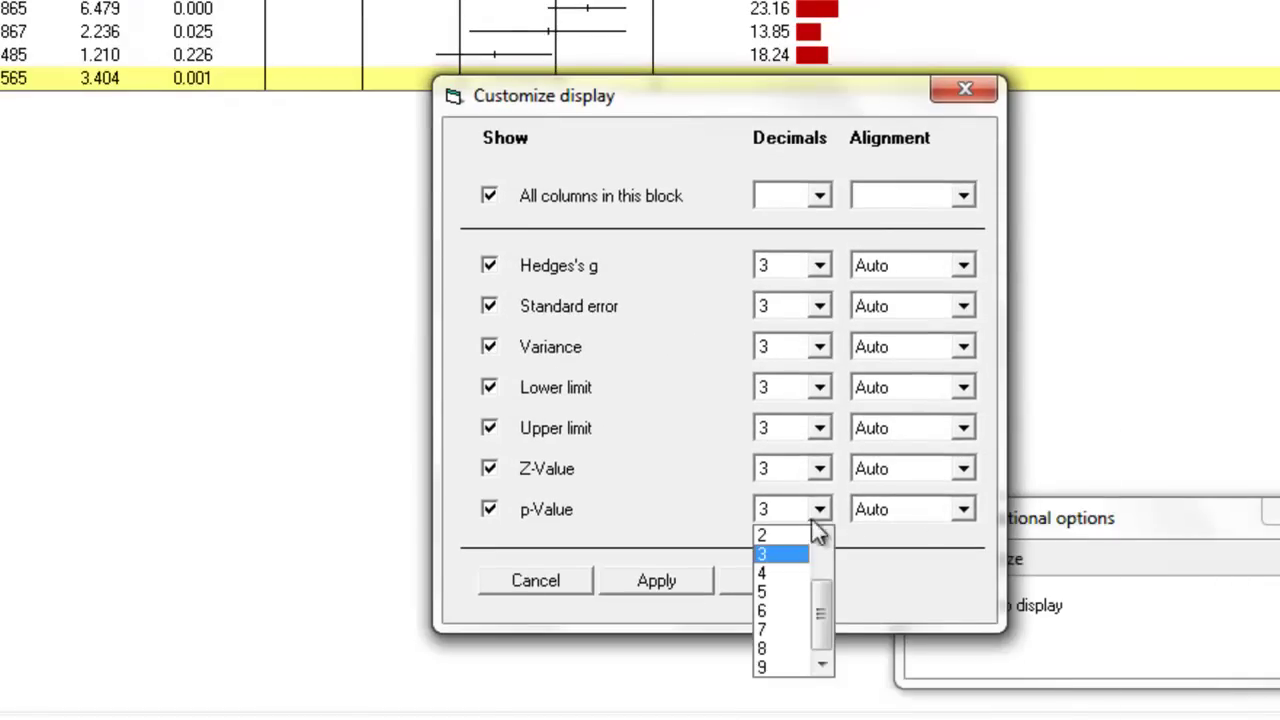
click(790, 628)
click(766, 586)
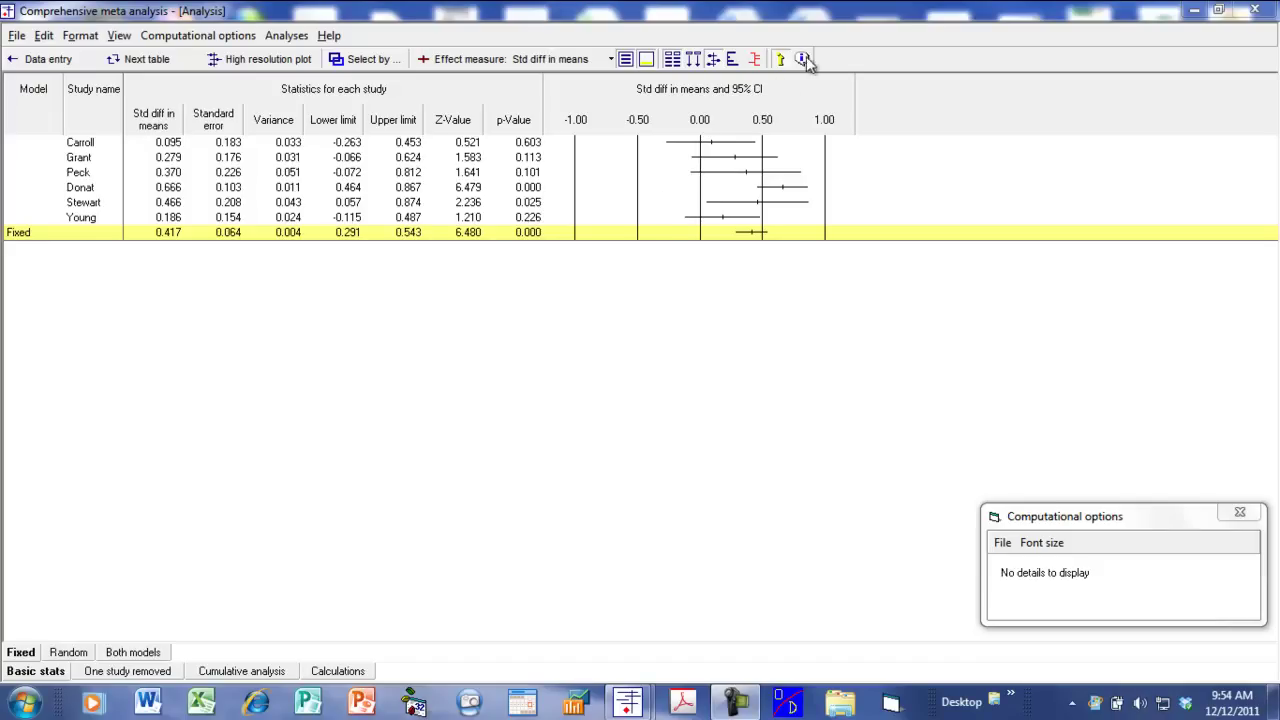
Step: Show the relative weight column briefly, hide it again, and display the random model
click(732, 59)
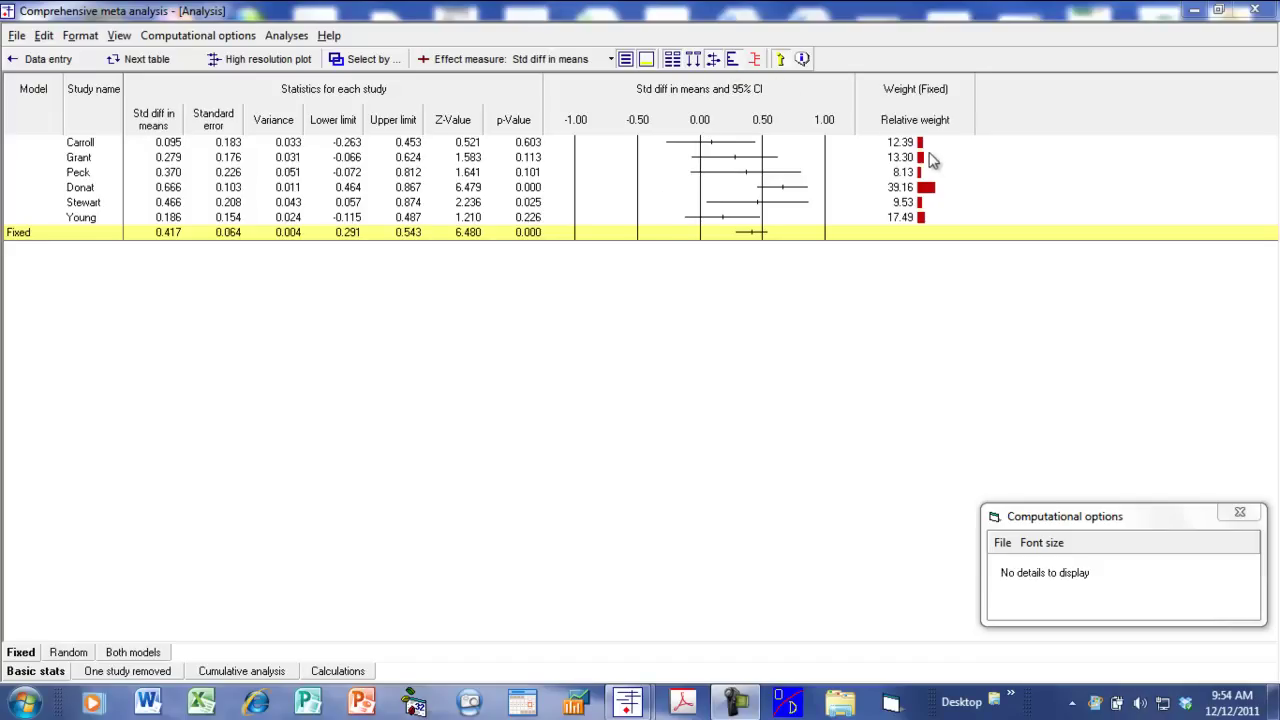
click(732, 60)
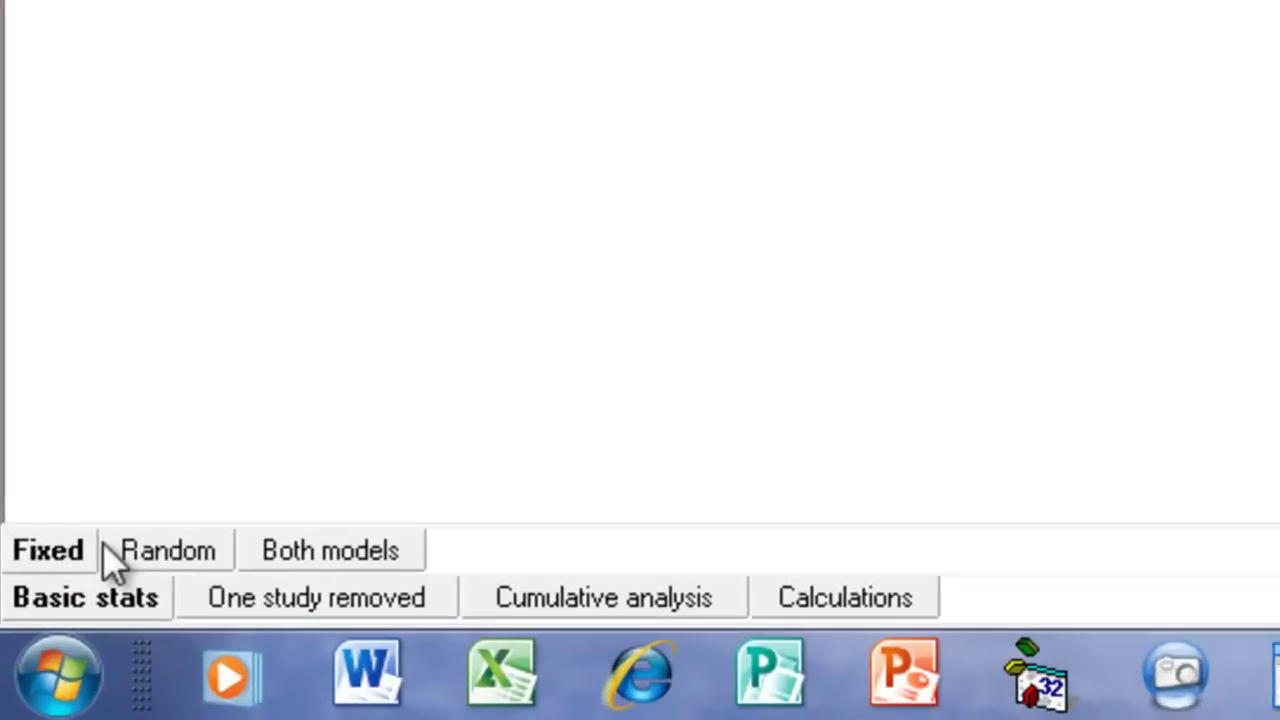
click(180, 540)
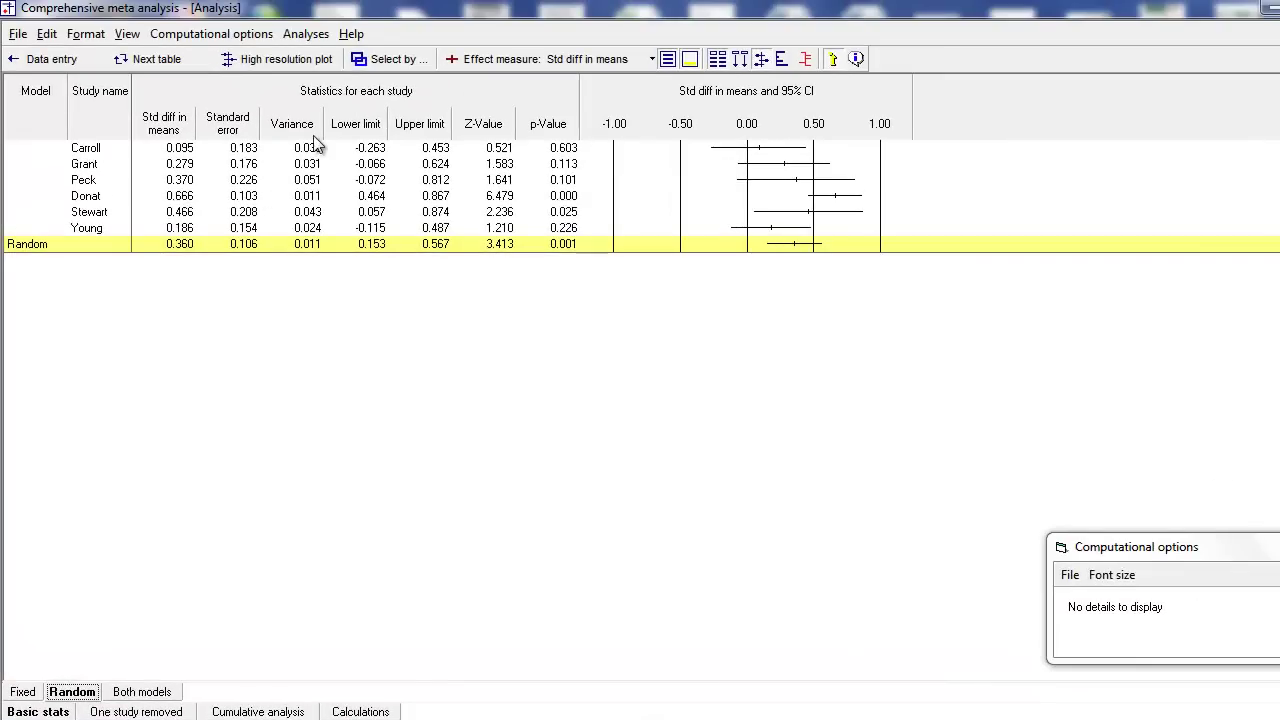
Step: Hide the Standard error, Variance and Z-Value columns in the basic stats of the study table
right_click(391, 159)
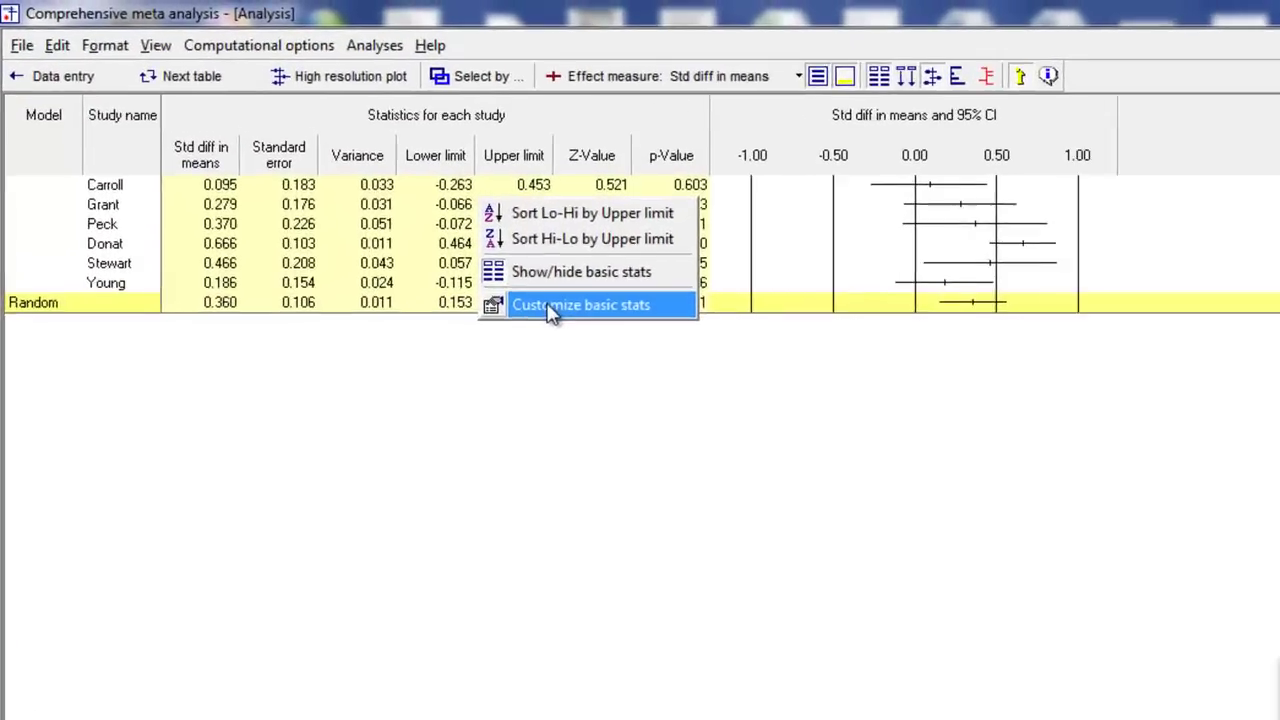
click(454, 249)
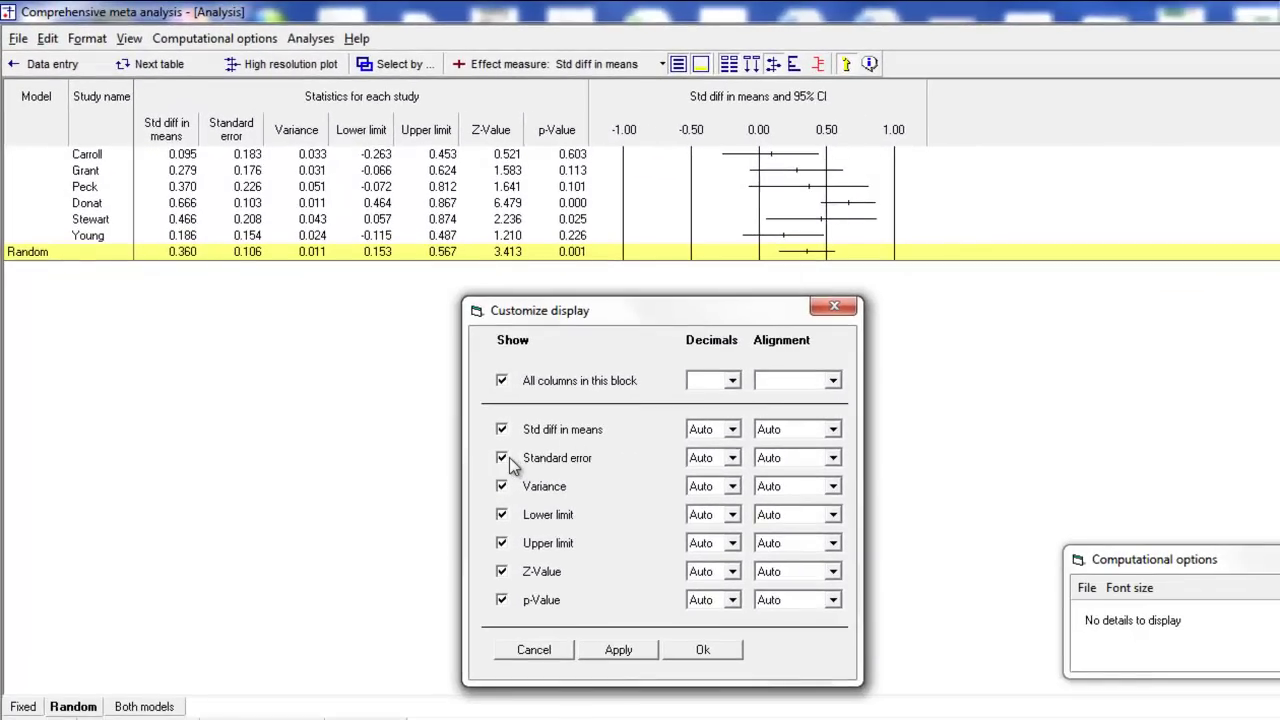
click(507, 457)
click(502, 486)
click(501, 571)
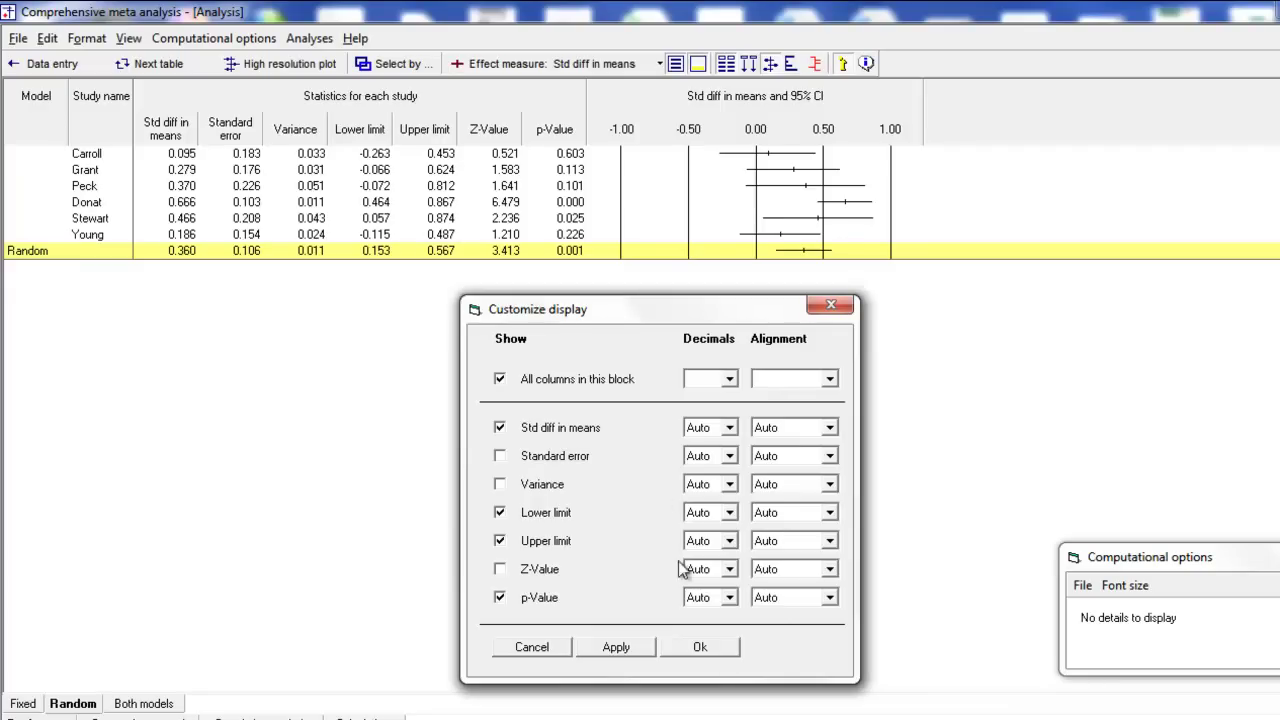
click(630, 651)
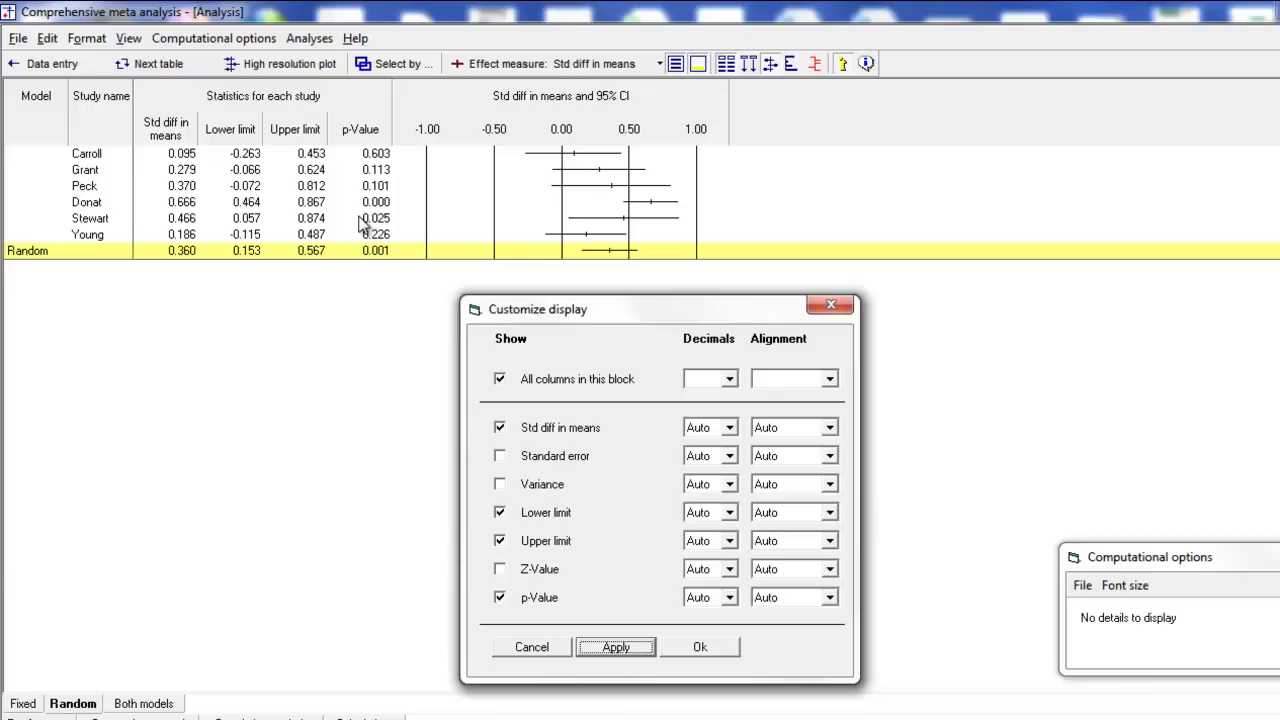
click(830, 304)
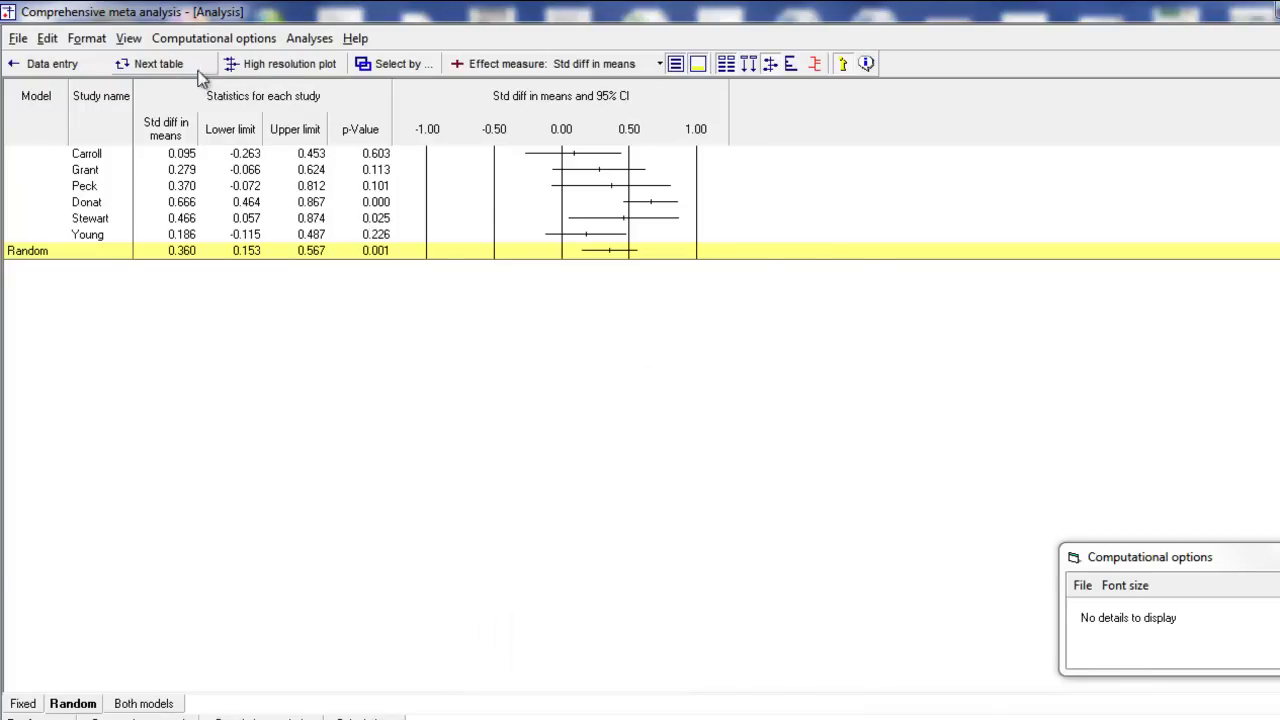
Step: Create the high resolution forest plot and open its spacing and forest plot width settings, enlarging the settings window
click(255, 64)
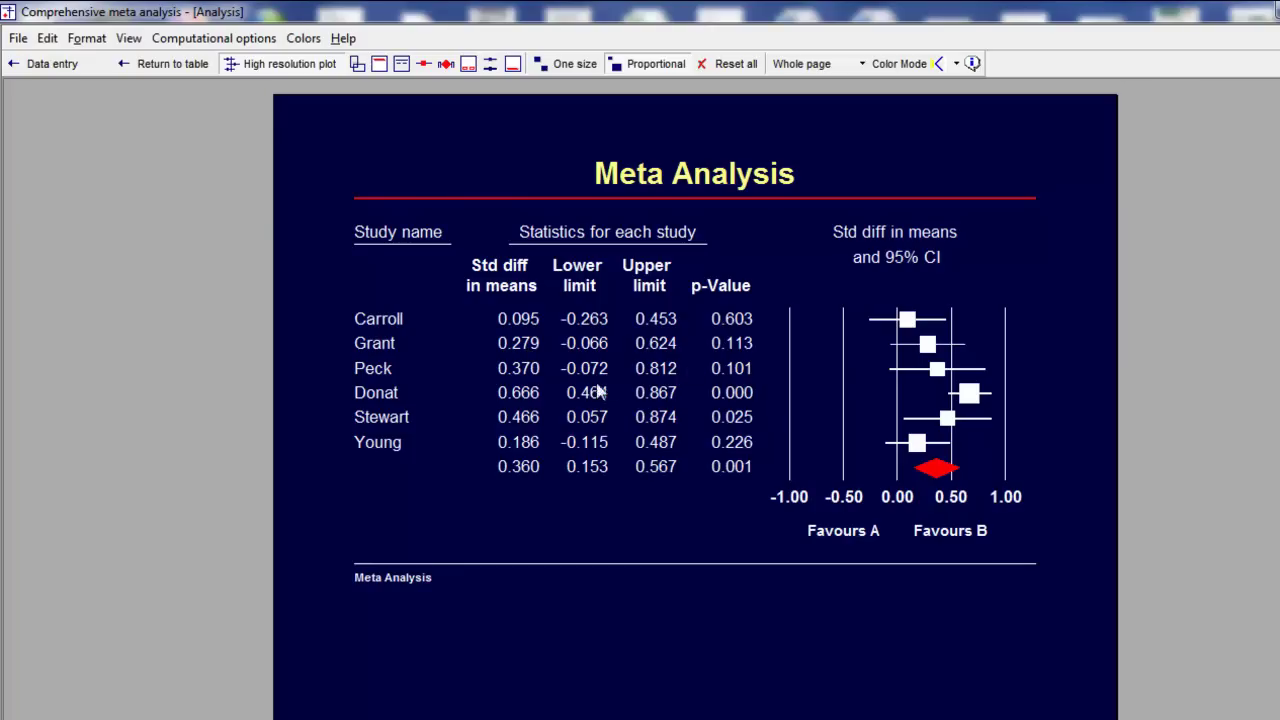
right_click(909, 345)
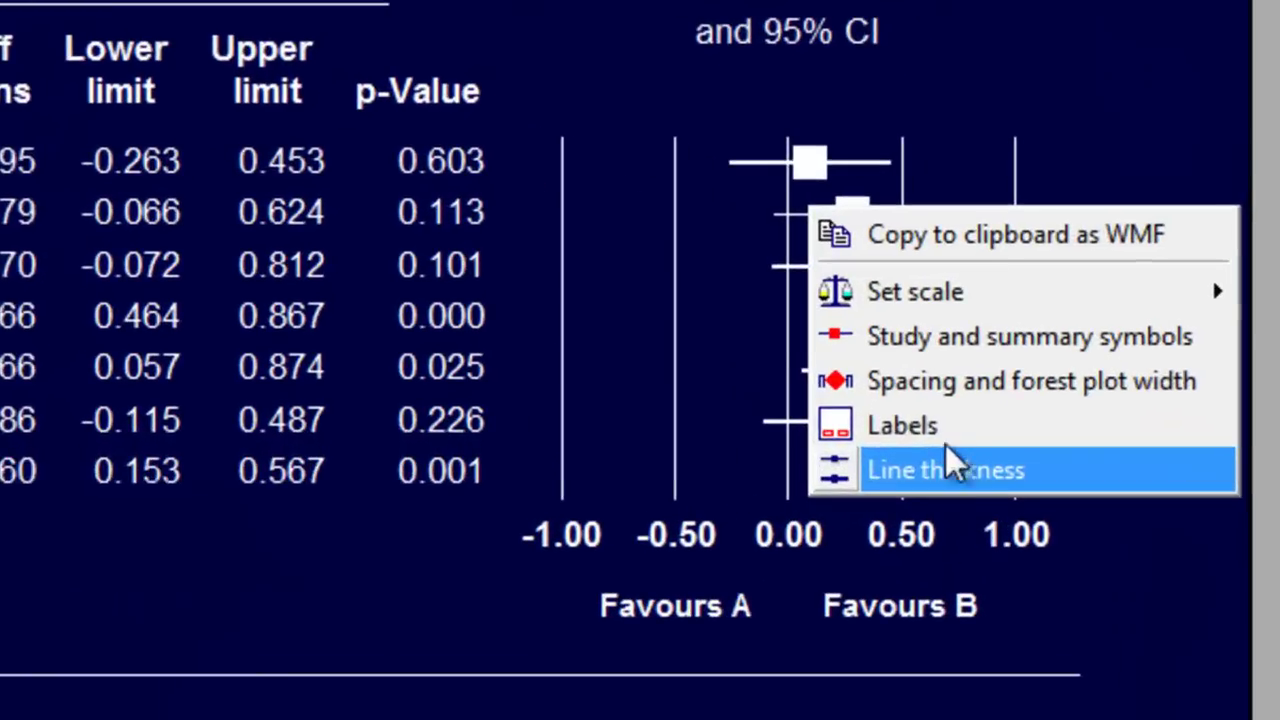
click(936, 380)
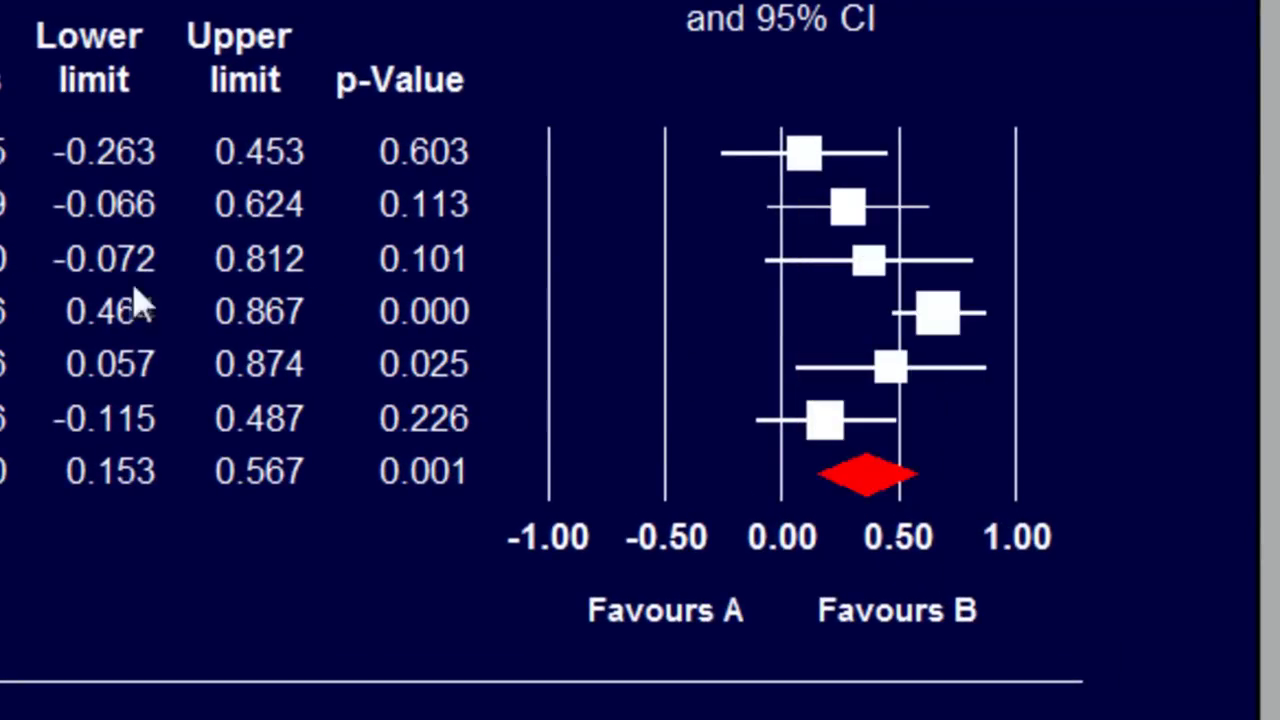
drag(44, 122, 128, 104)
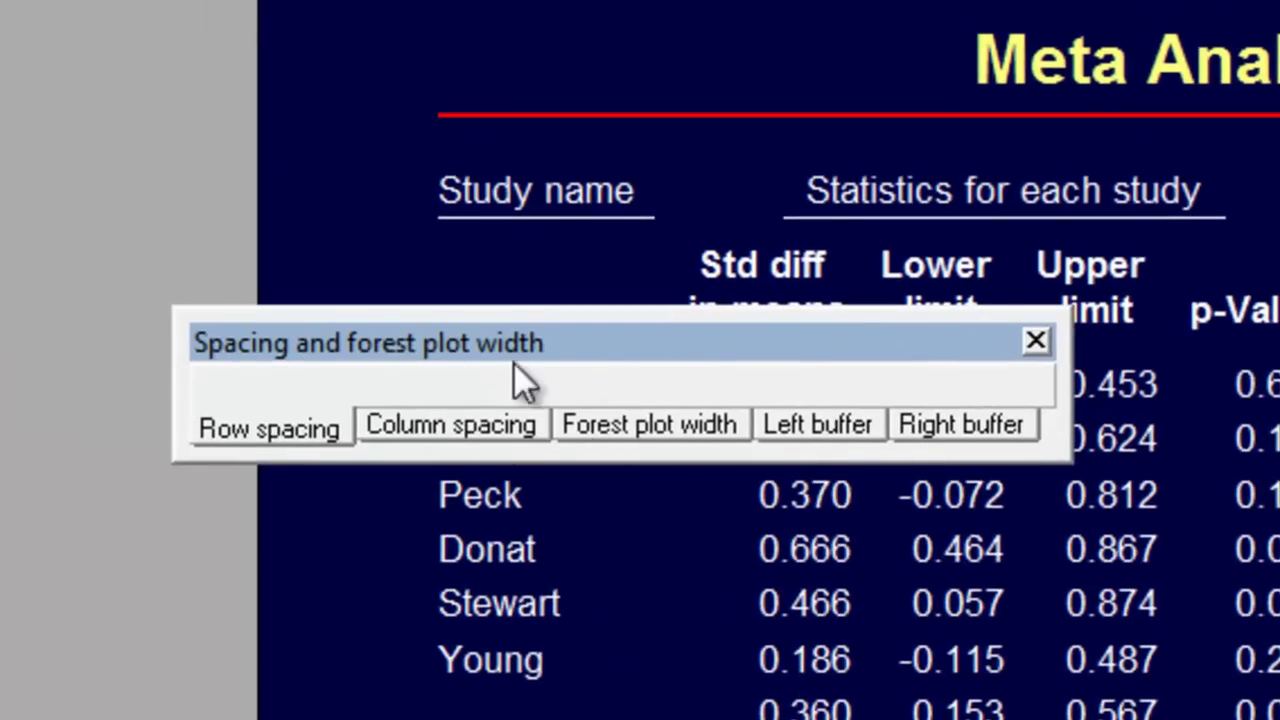
drag(645, 462, 648, 514)
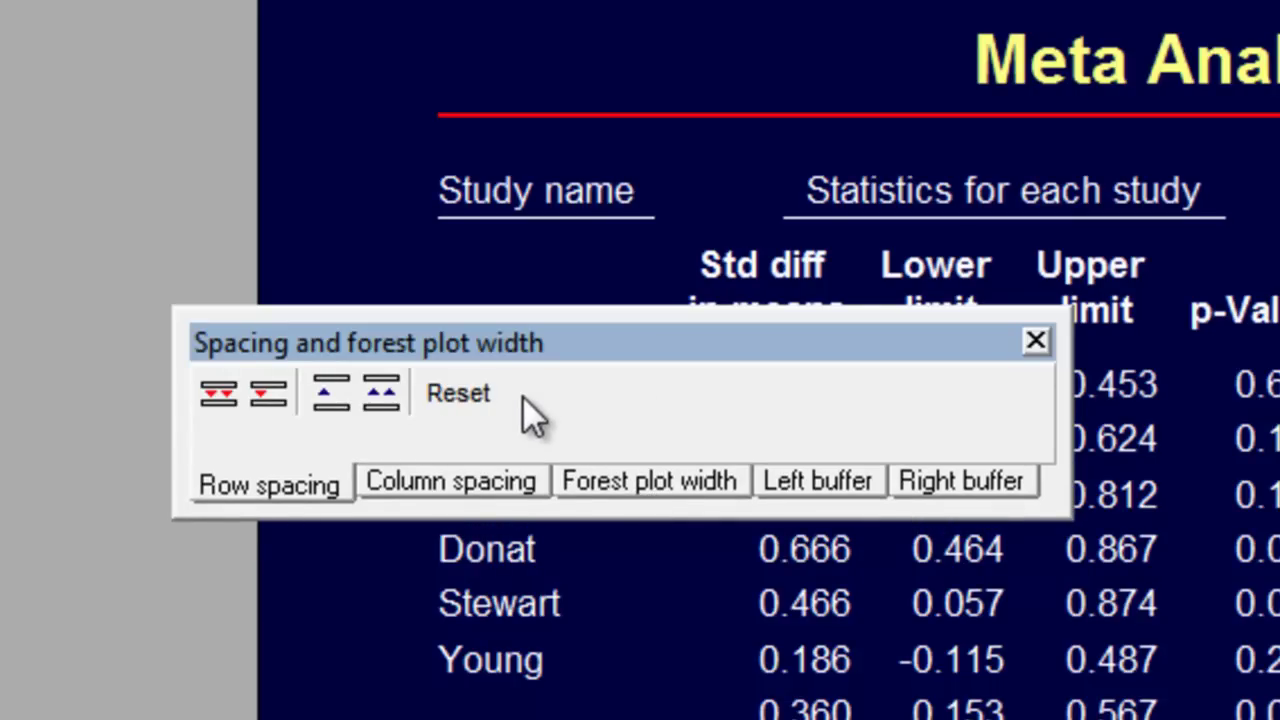
mouse_move(676, 517)
mouse_down()
mouse_move(676, 445)
mouse_move(694, 520)
mouse_move(694, 508)
mouse_up()
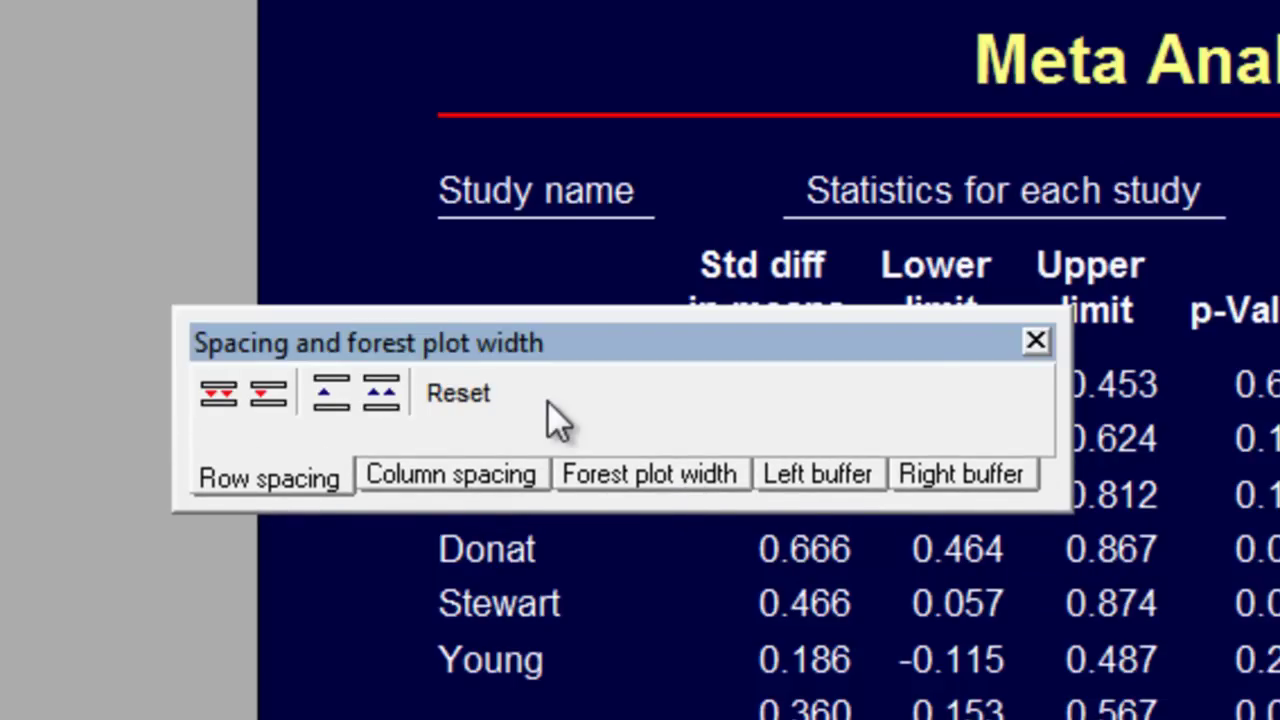
Step: Remove the right buffer from the forest plot and bring up the forest plot width controls
click(958, 478)
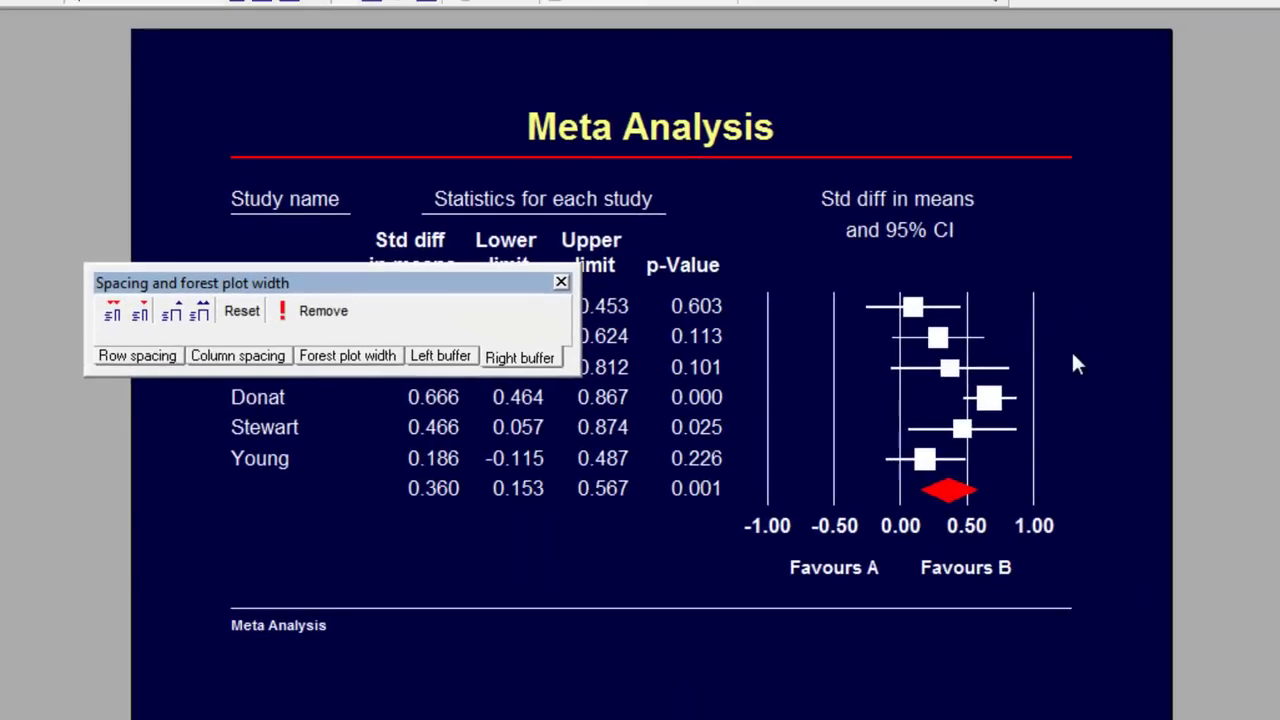
click(316, 313)
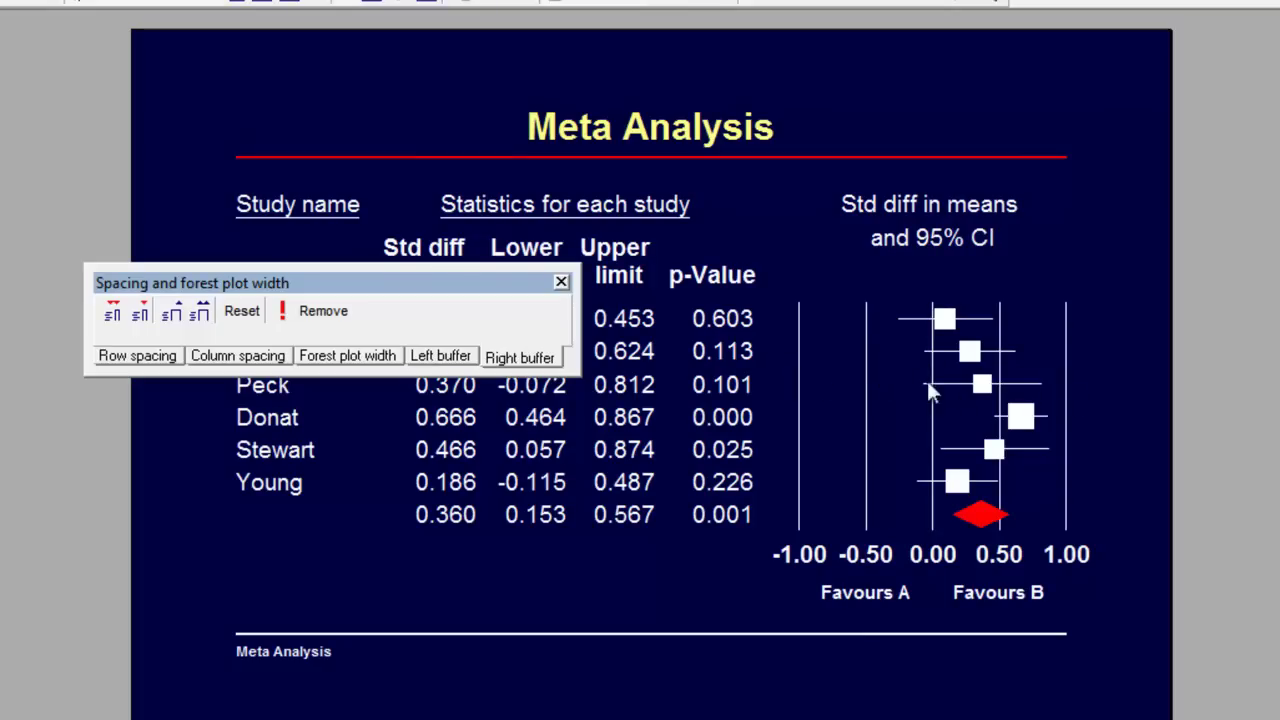
click(376, 363)
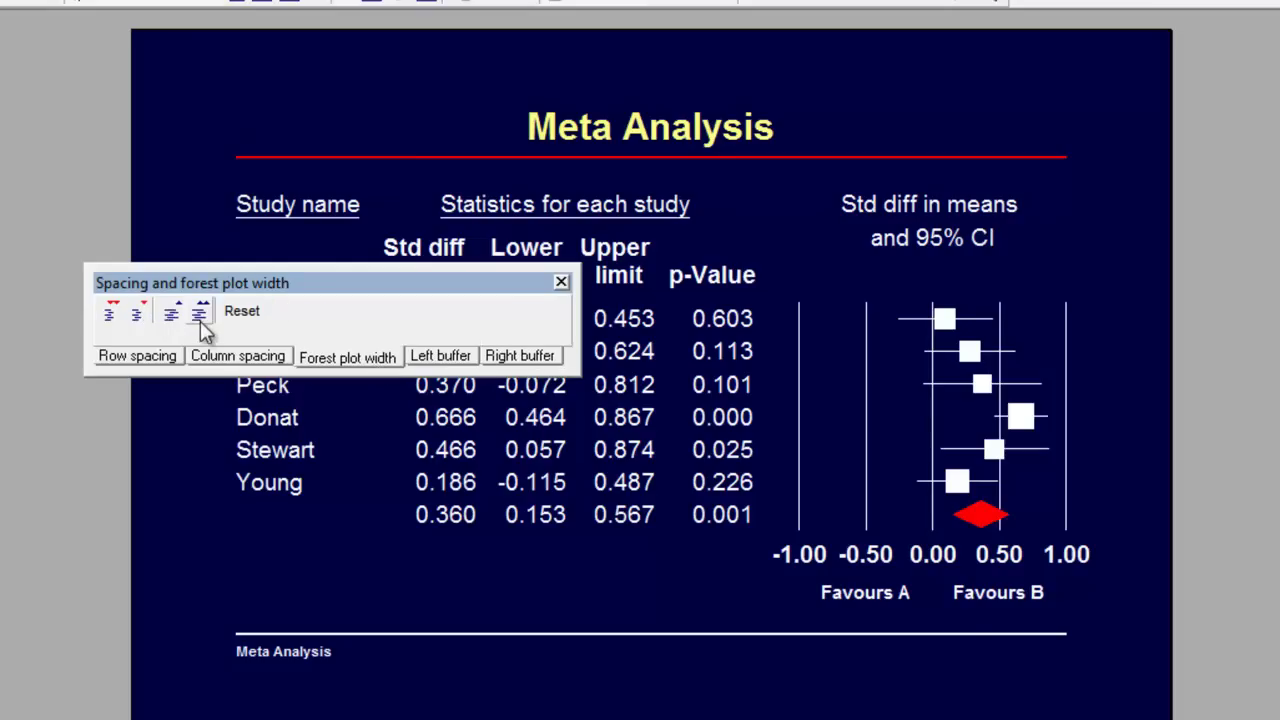